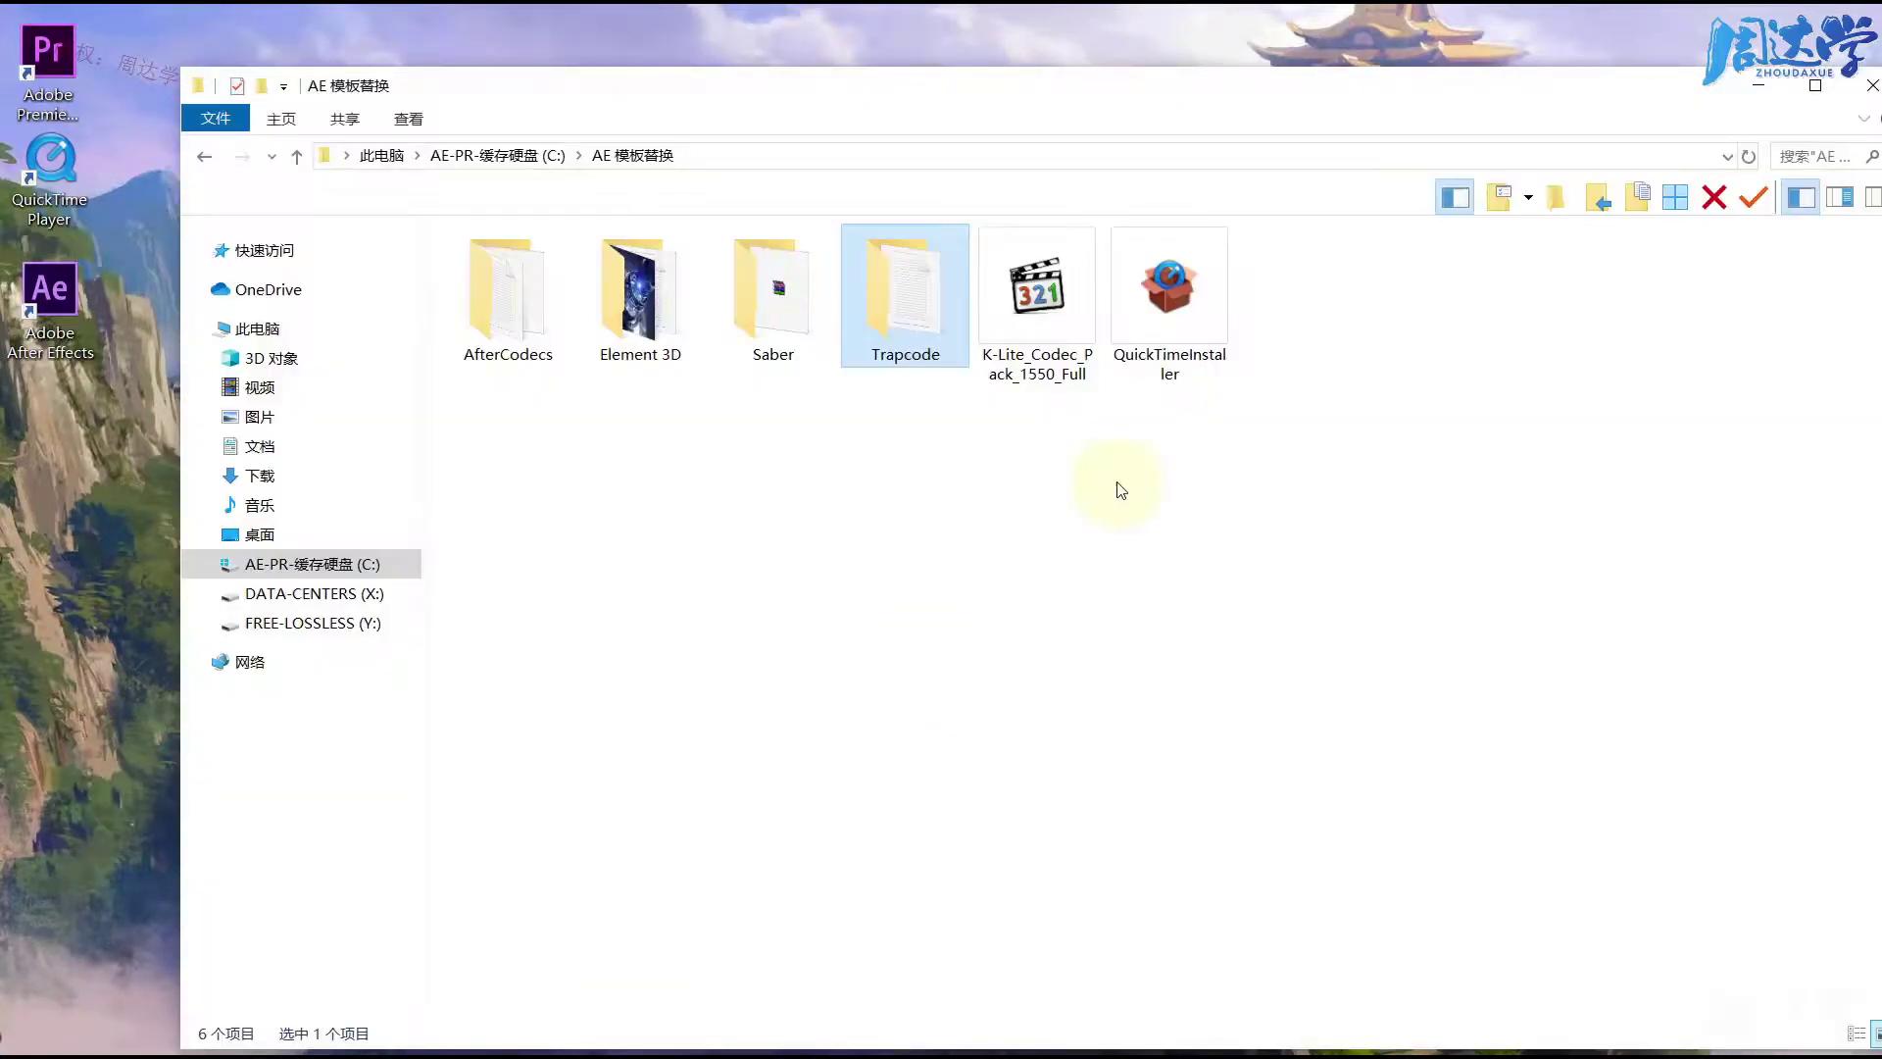
Open Trapcode\TCSuite_Win_Full_15 and launch the Trapcode Suite 15.1.5 Installer
double_click(904, 307)
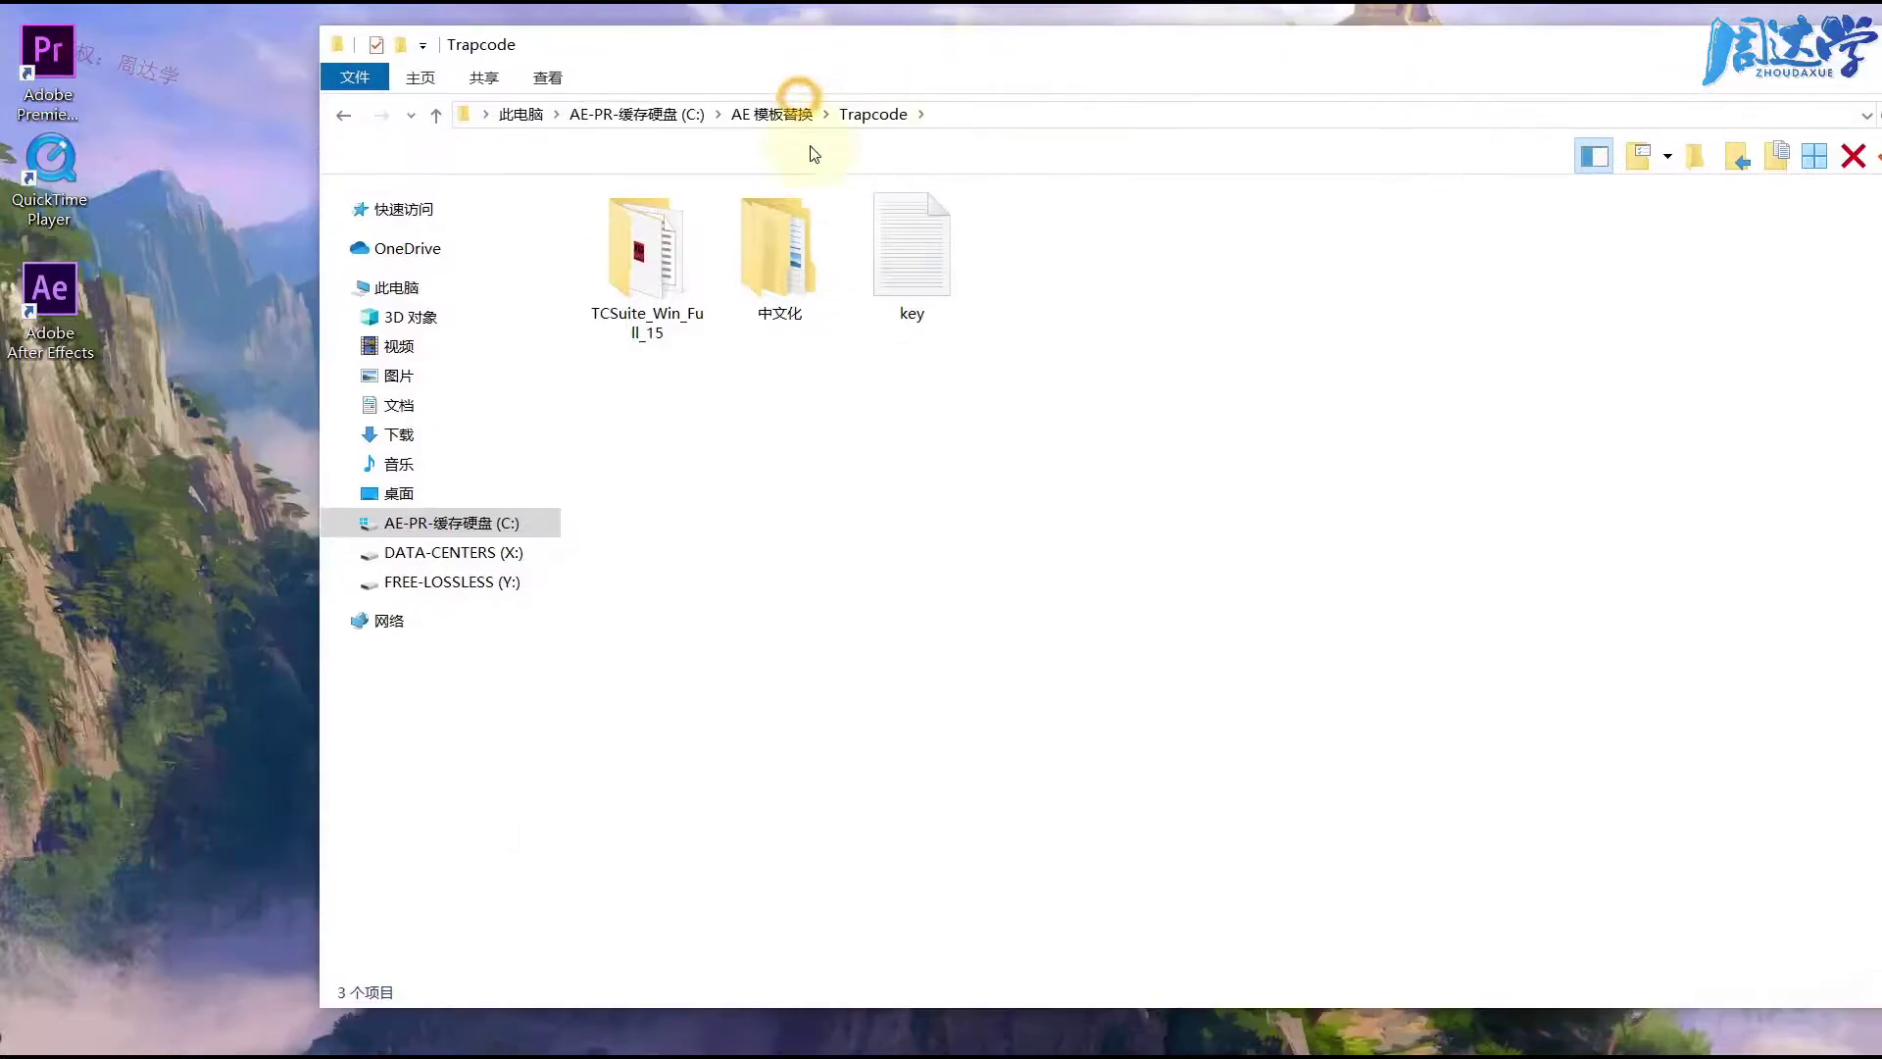
double_click(656, 225)
left_click(667, 312)
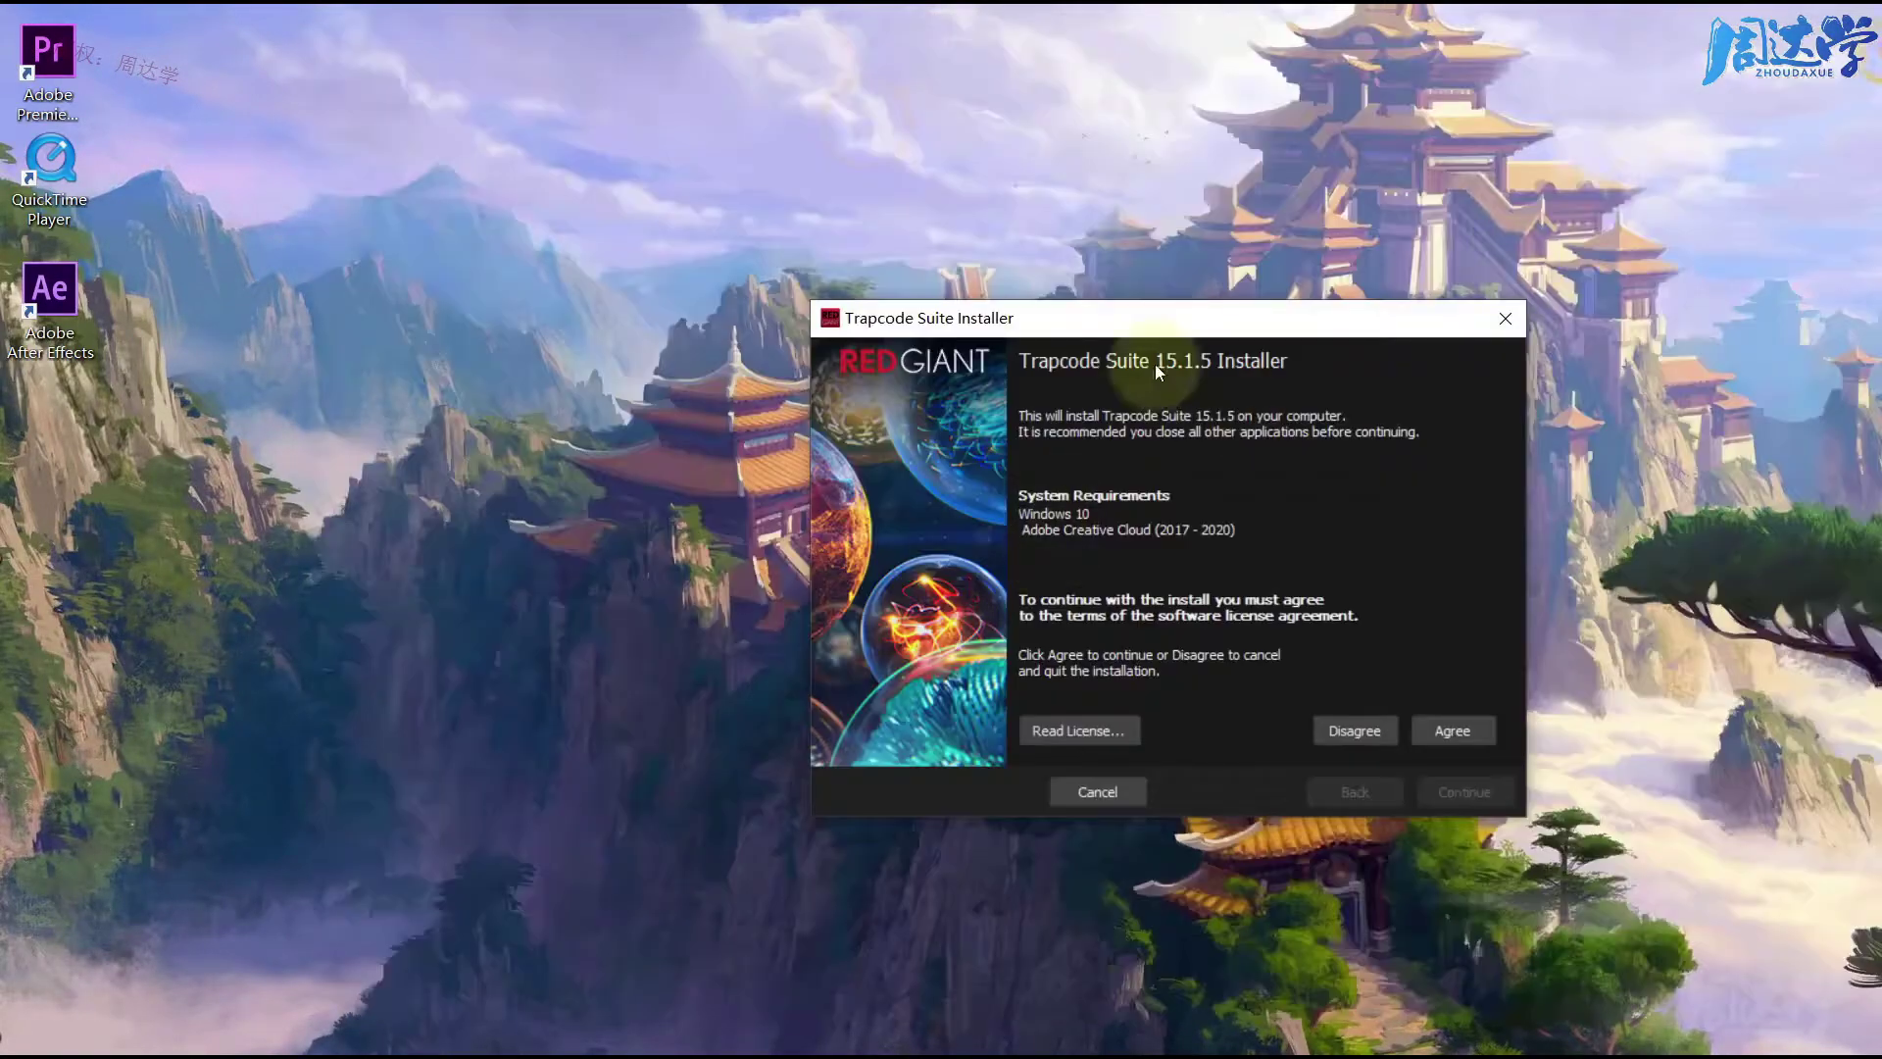
Accept the license and install all Trapcode Suite 15.1.5 plug-ins until installation succeeds
left_click_drag(1155, 319, 1021, 275)
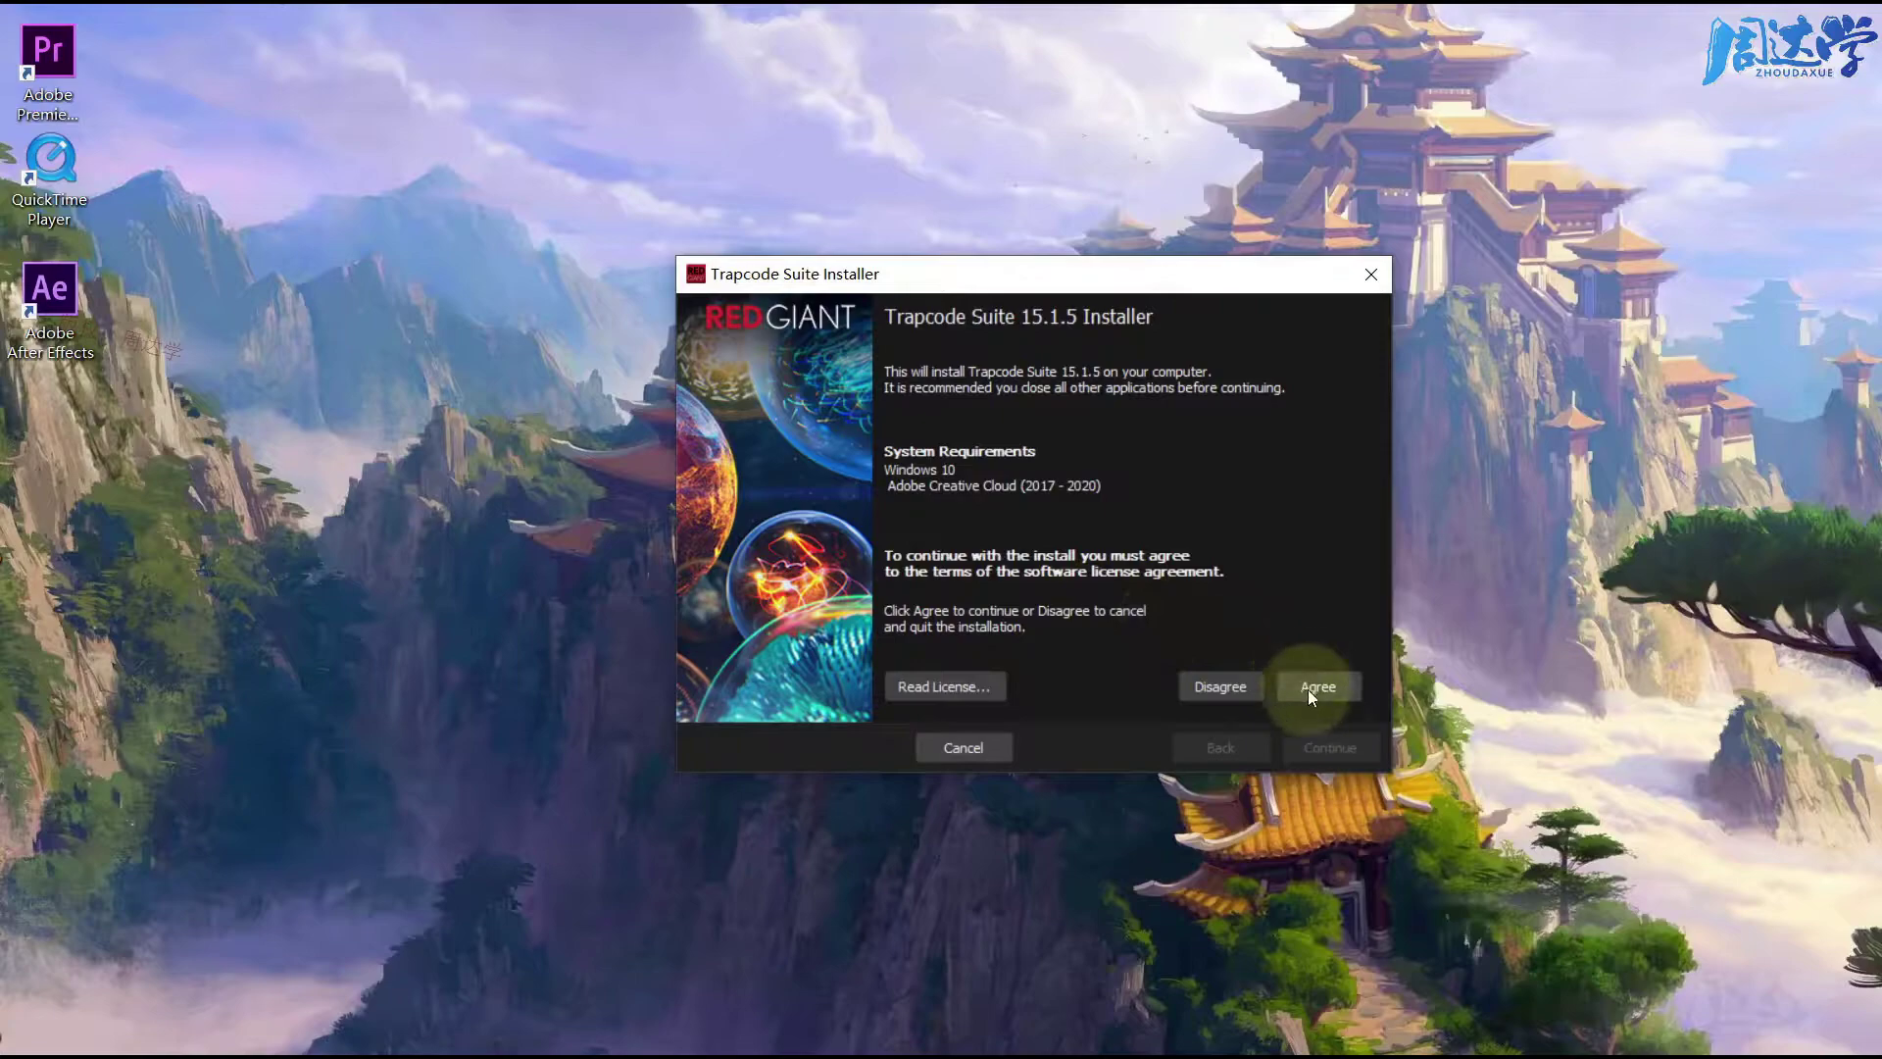
left_click(1317, 690)
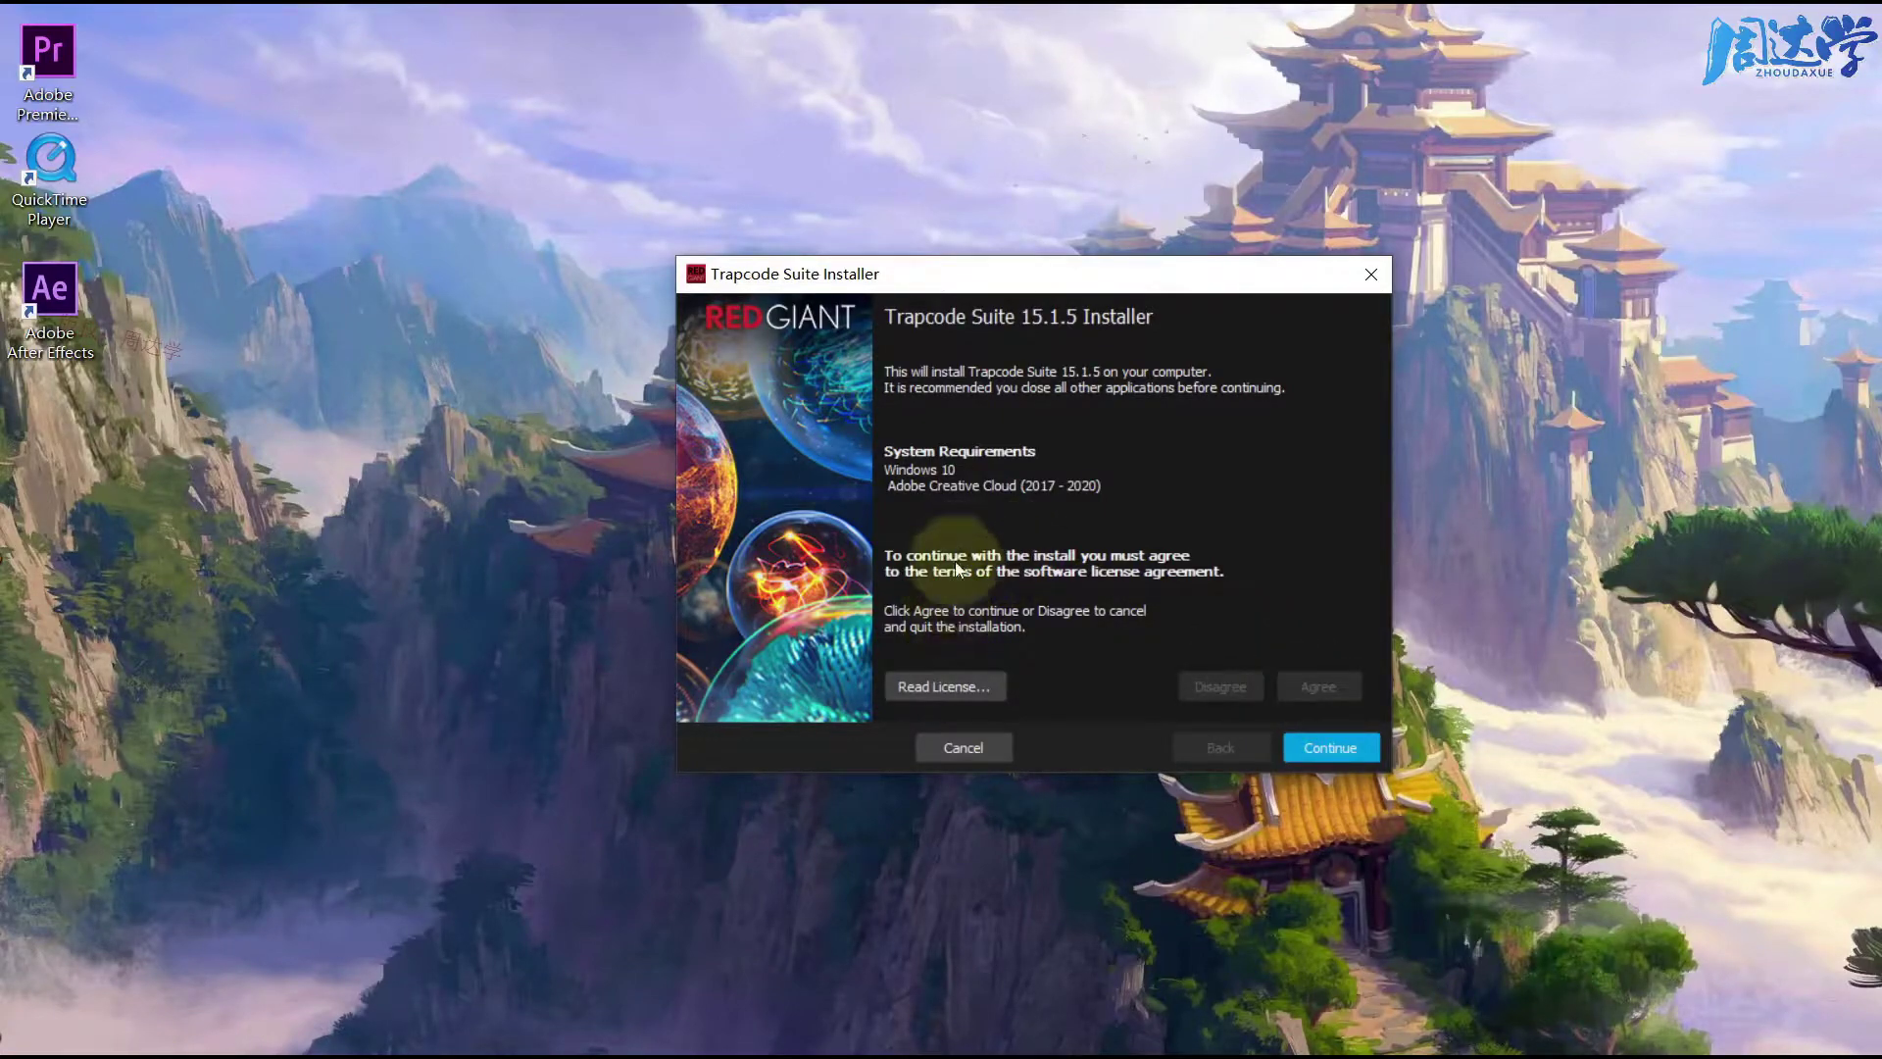
left_click(1325, 750)
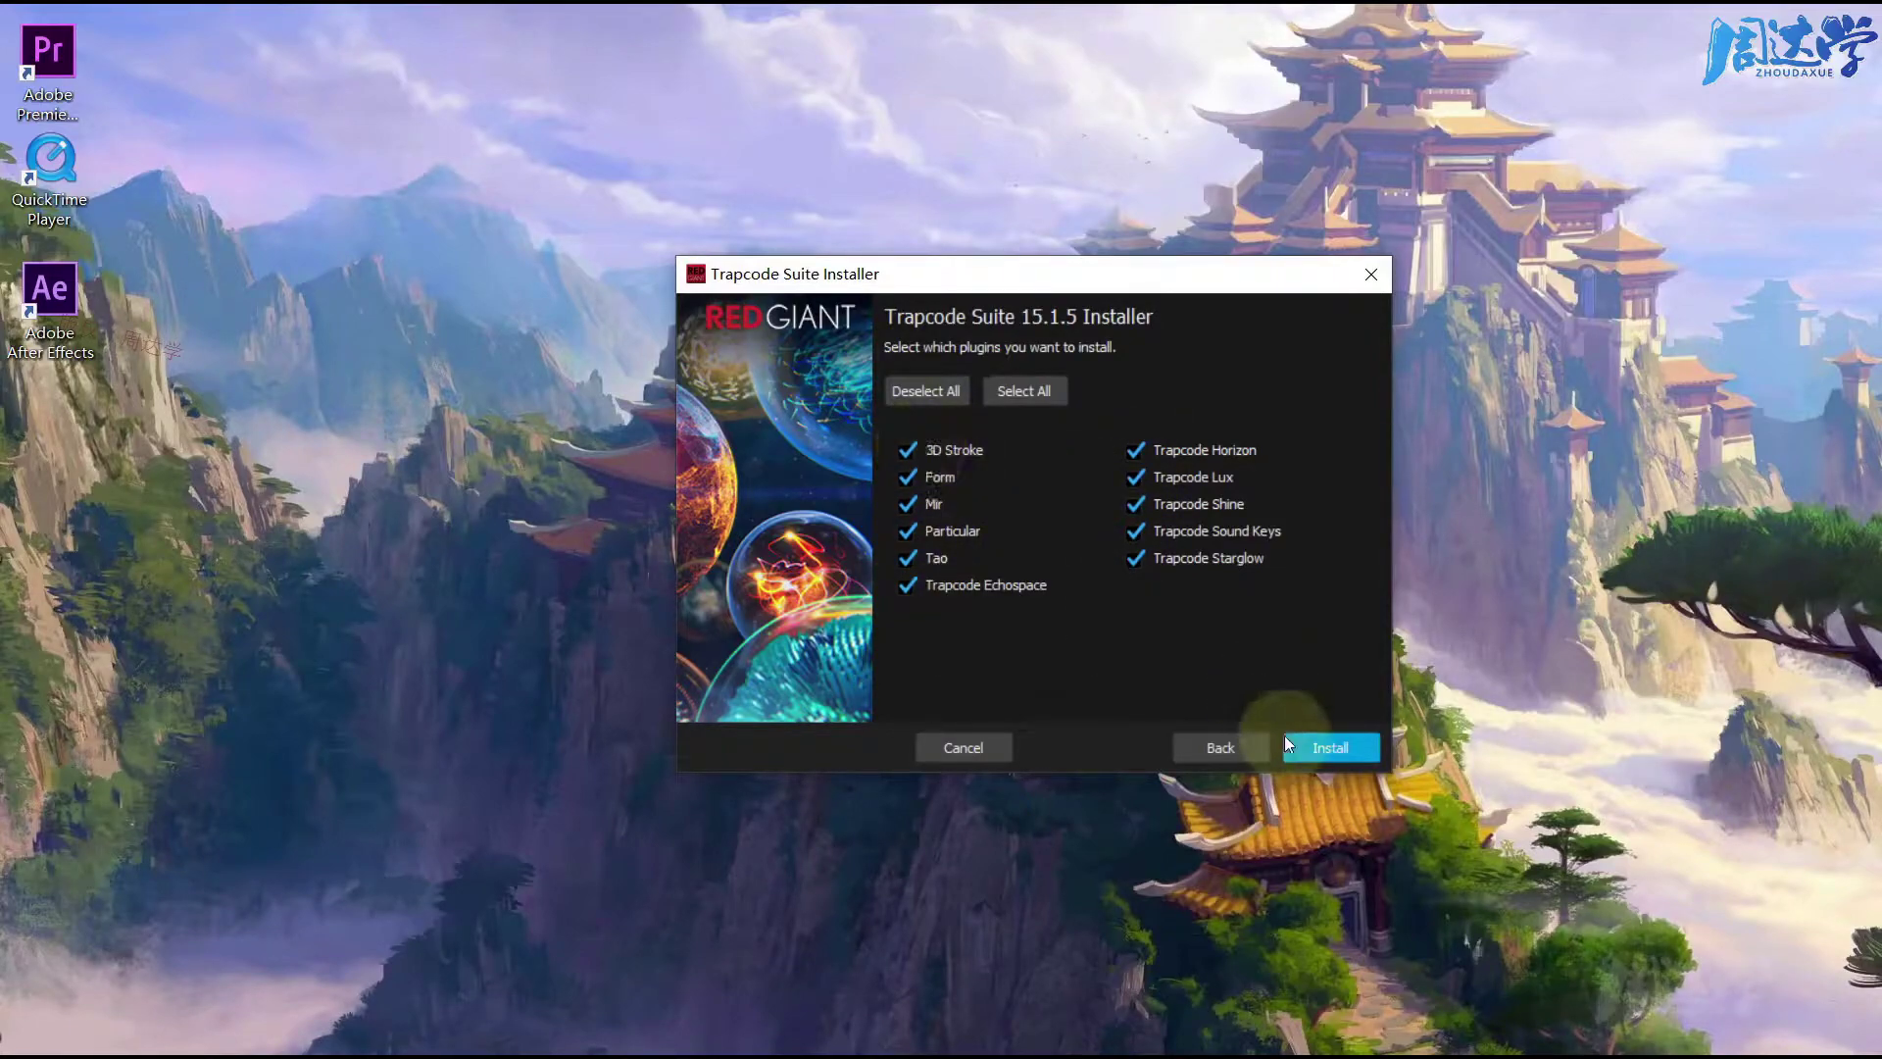
left_click(1328, 747)
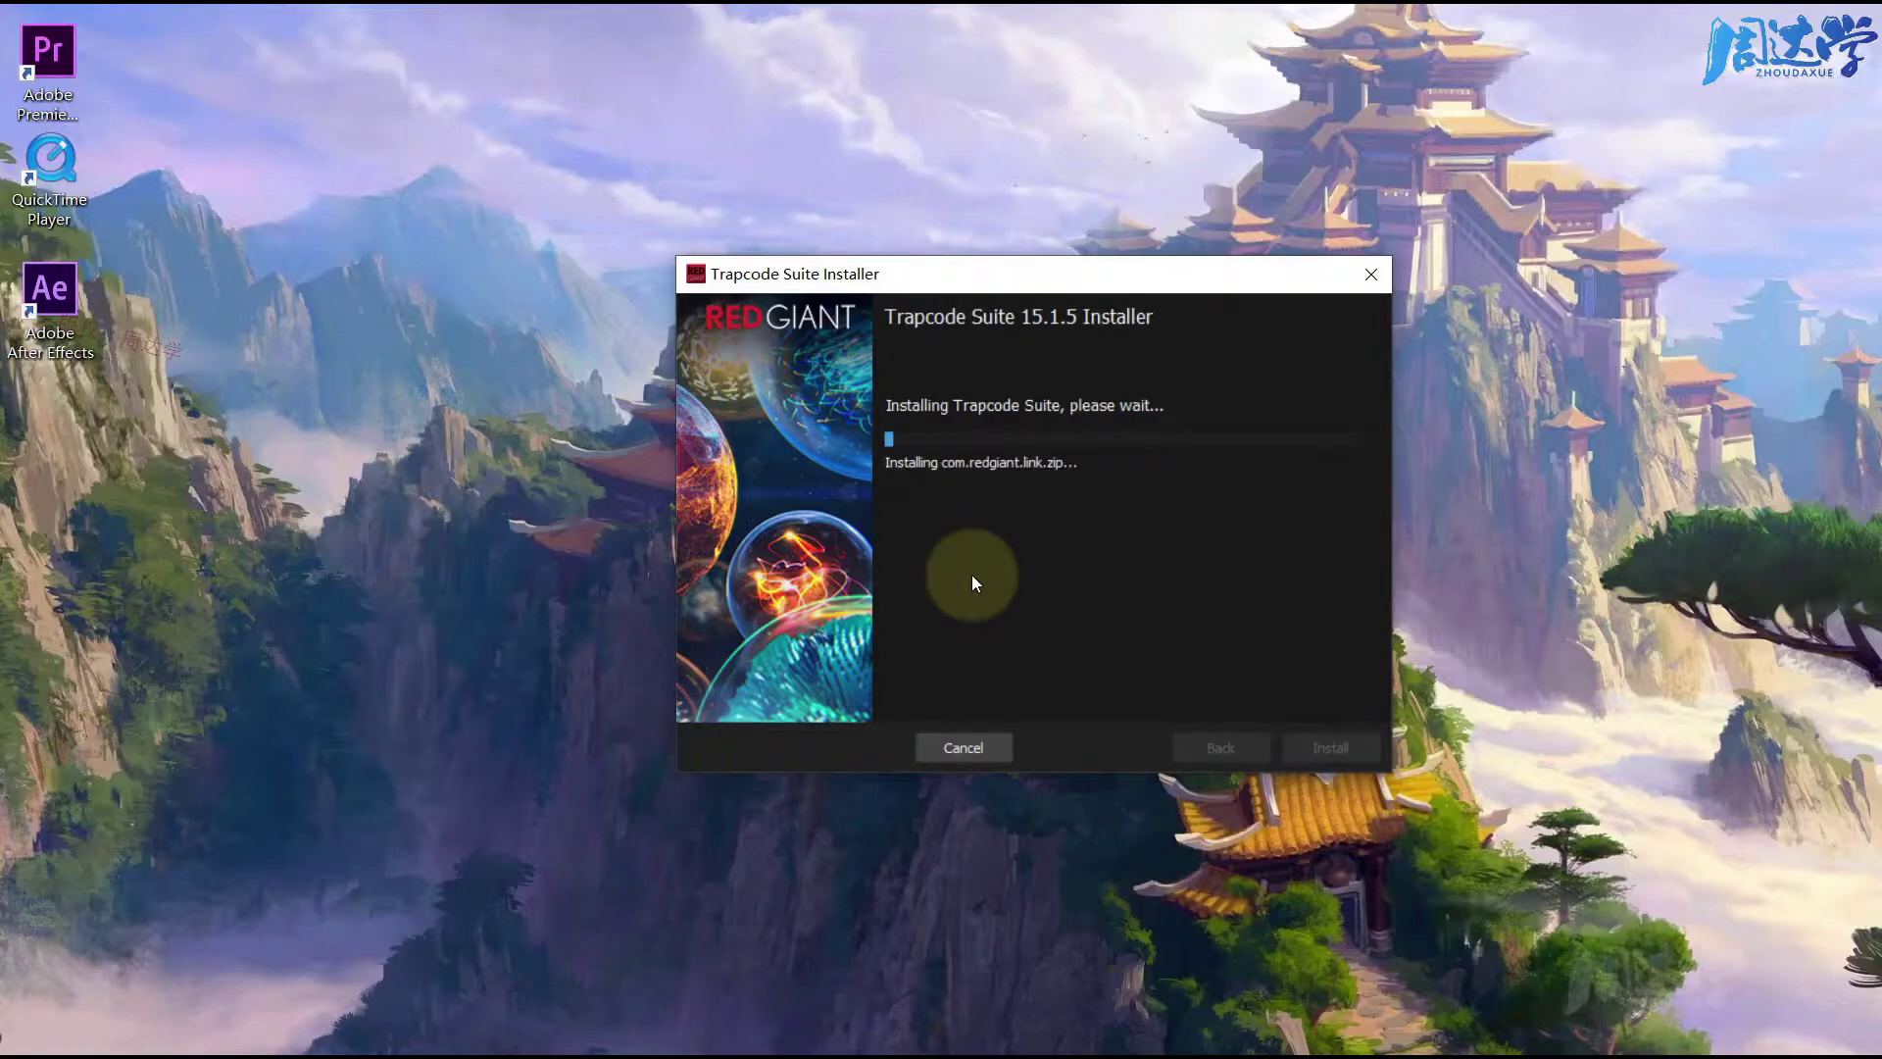
left_click_drag(1035, 279, 872, 298)
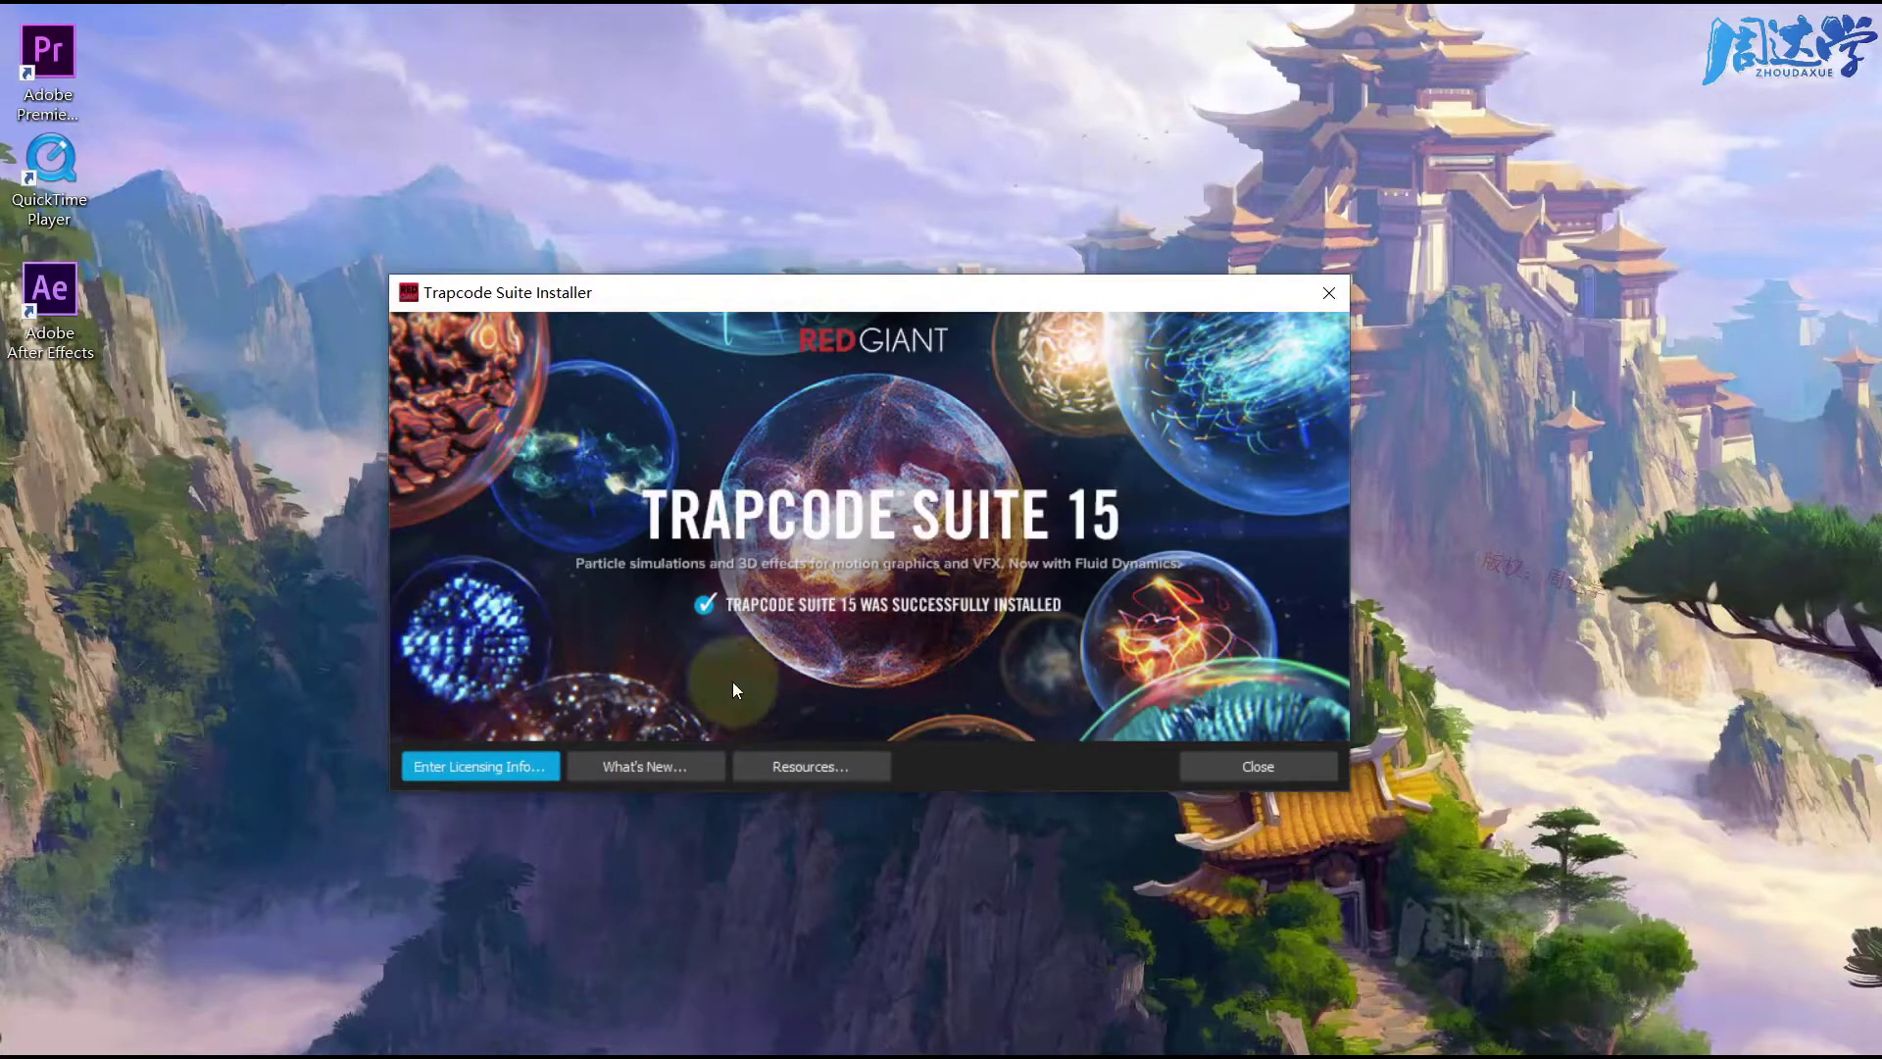
Open the licensing form and copy the first serial code from key.txt
left_click(466, 769)
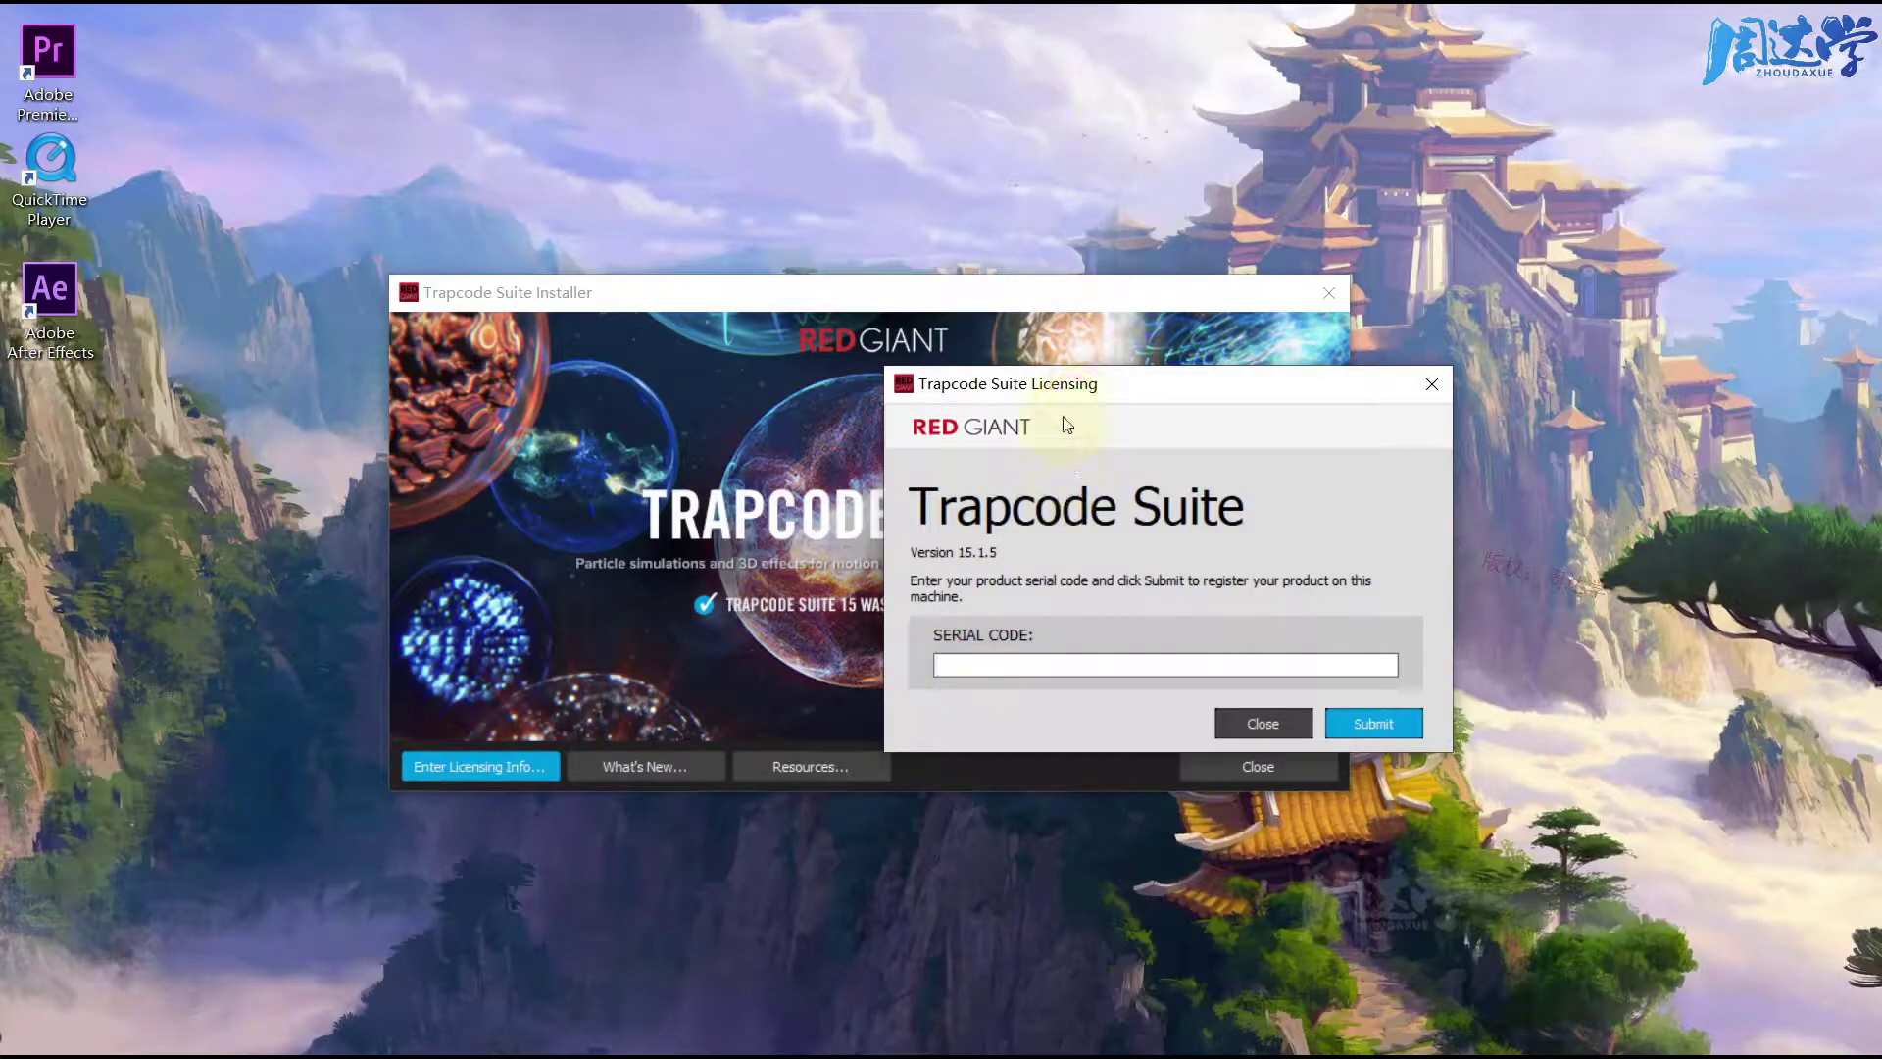
left_click_drag(1070, 388, 991, 504)
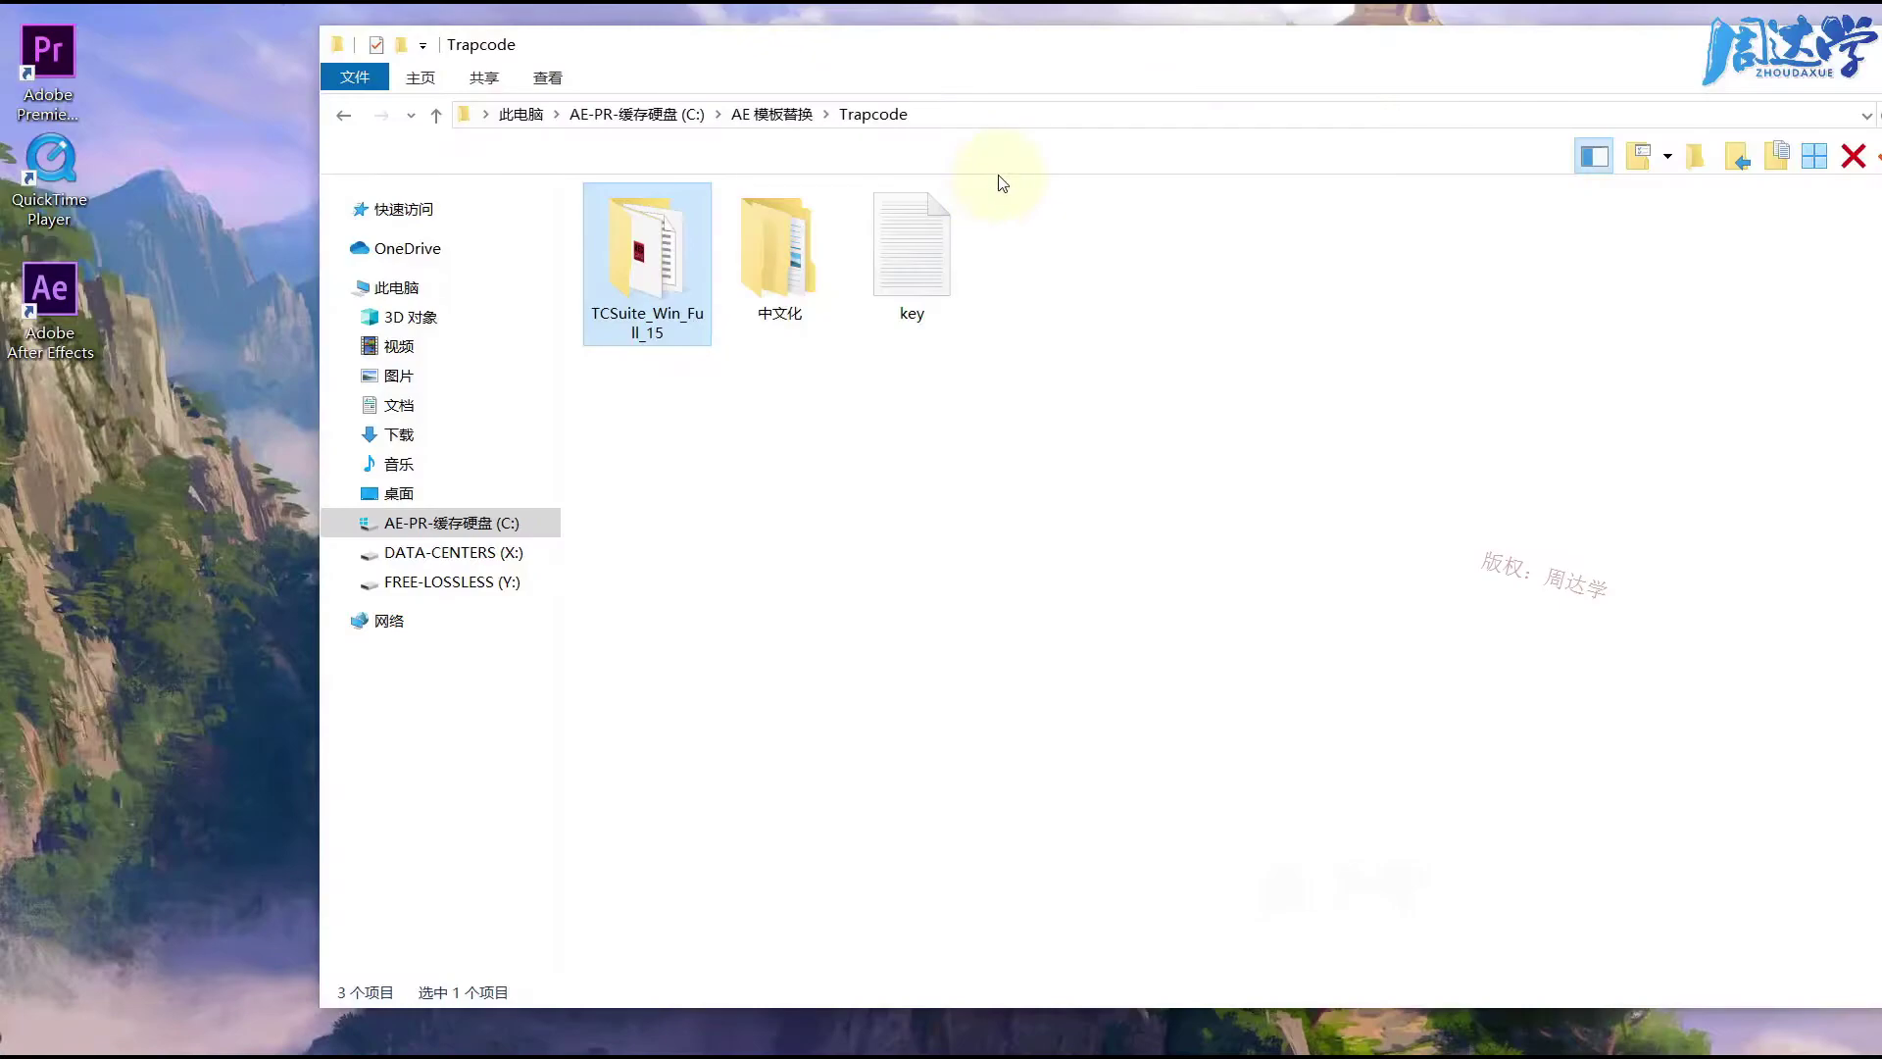
left_click(899, 286)
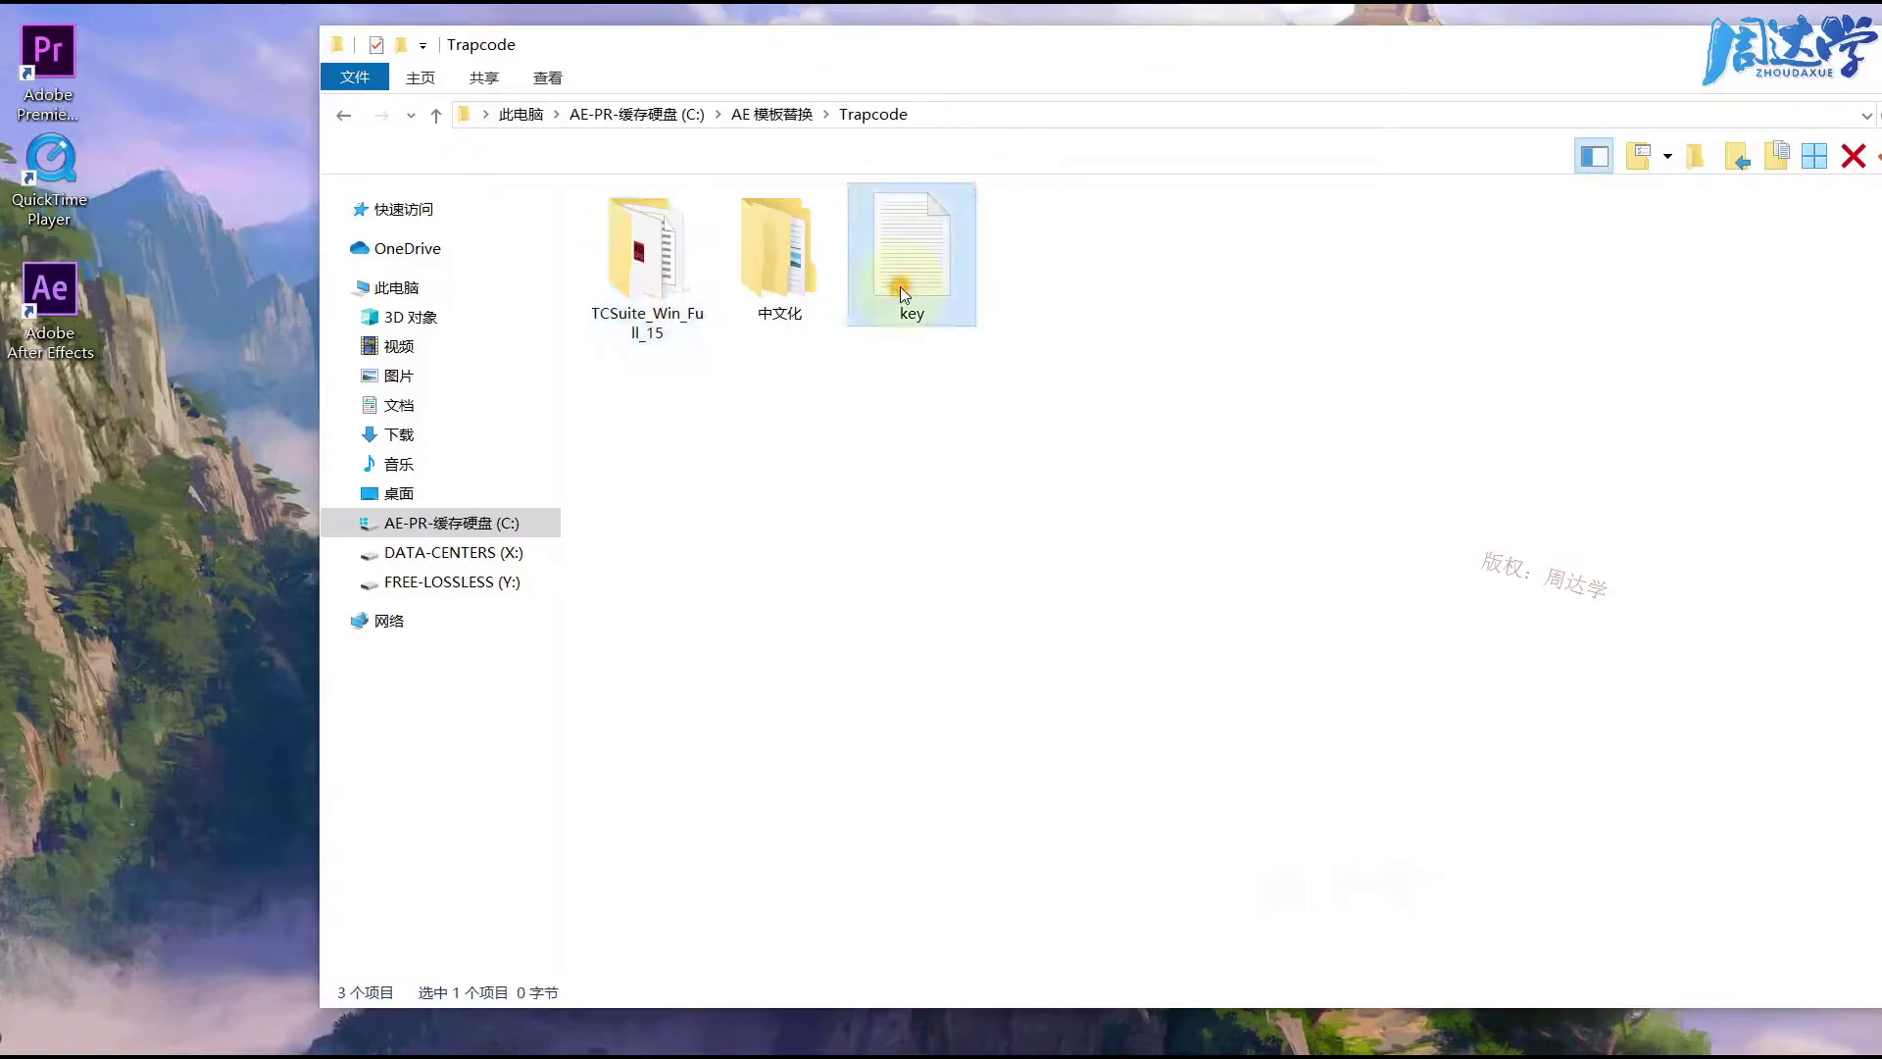
double_click(900, 286)
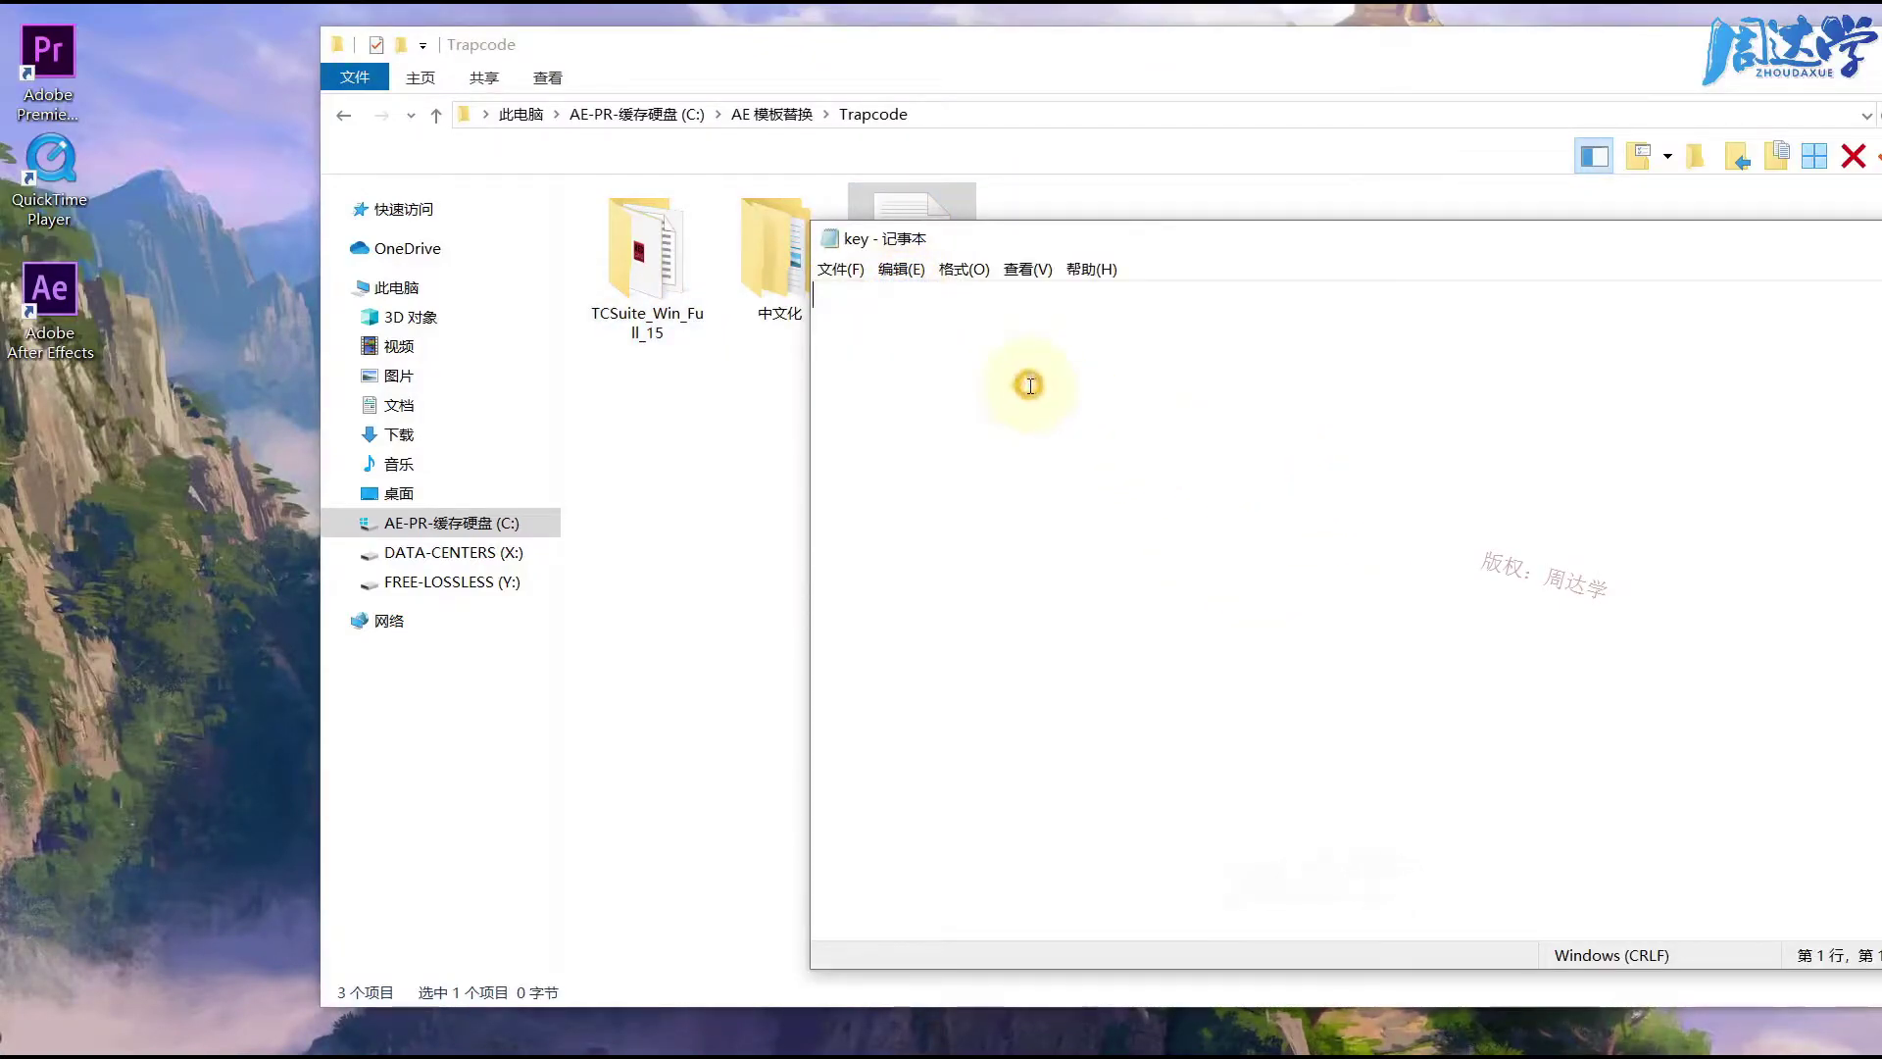
double_click(999, 302)
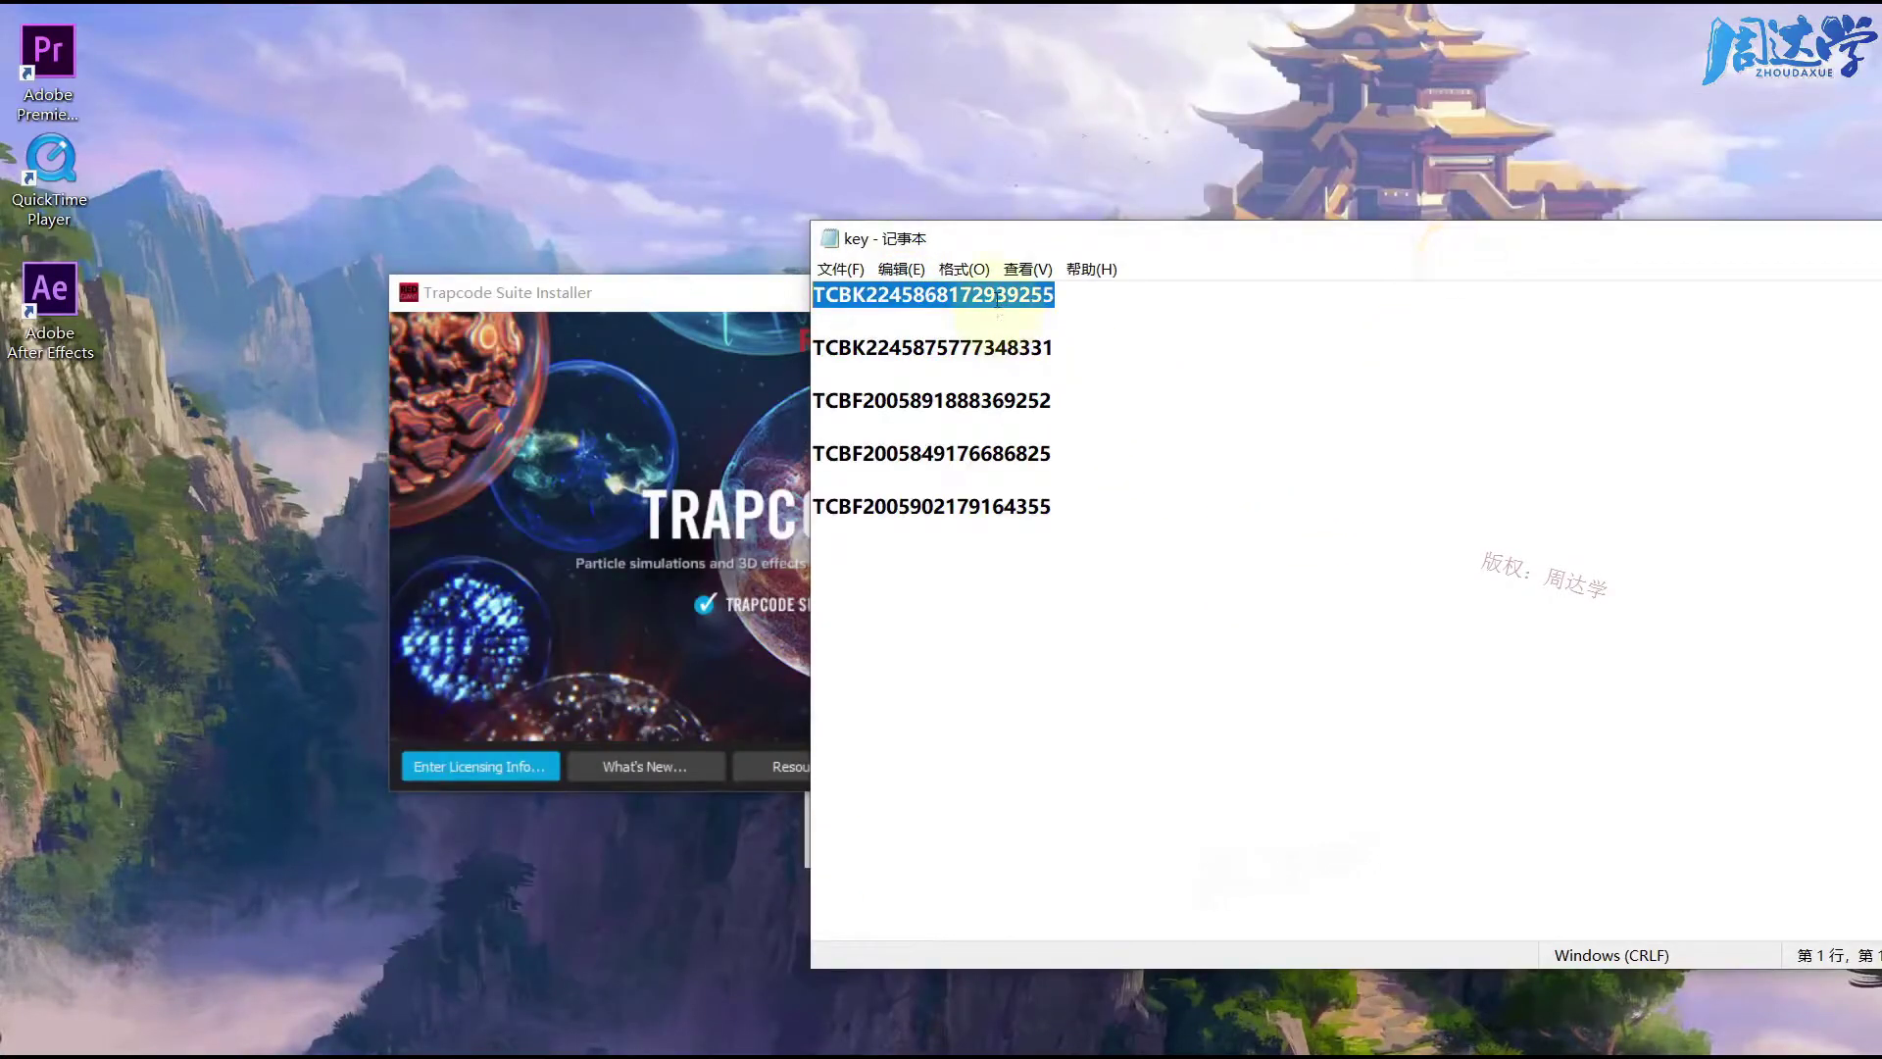
right_click(997, 299)
left_click(1059, 363)
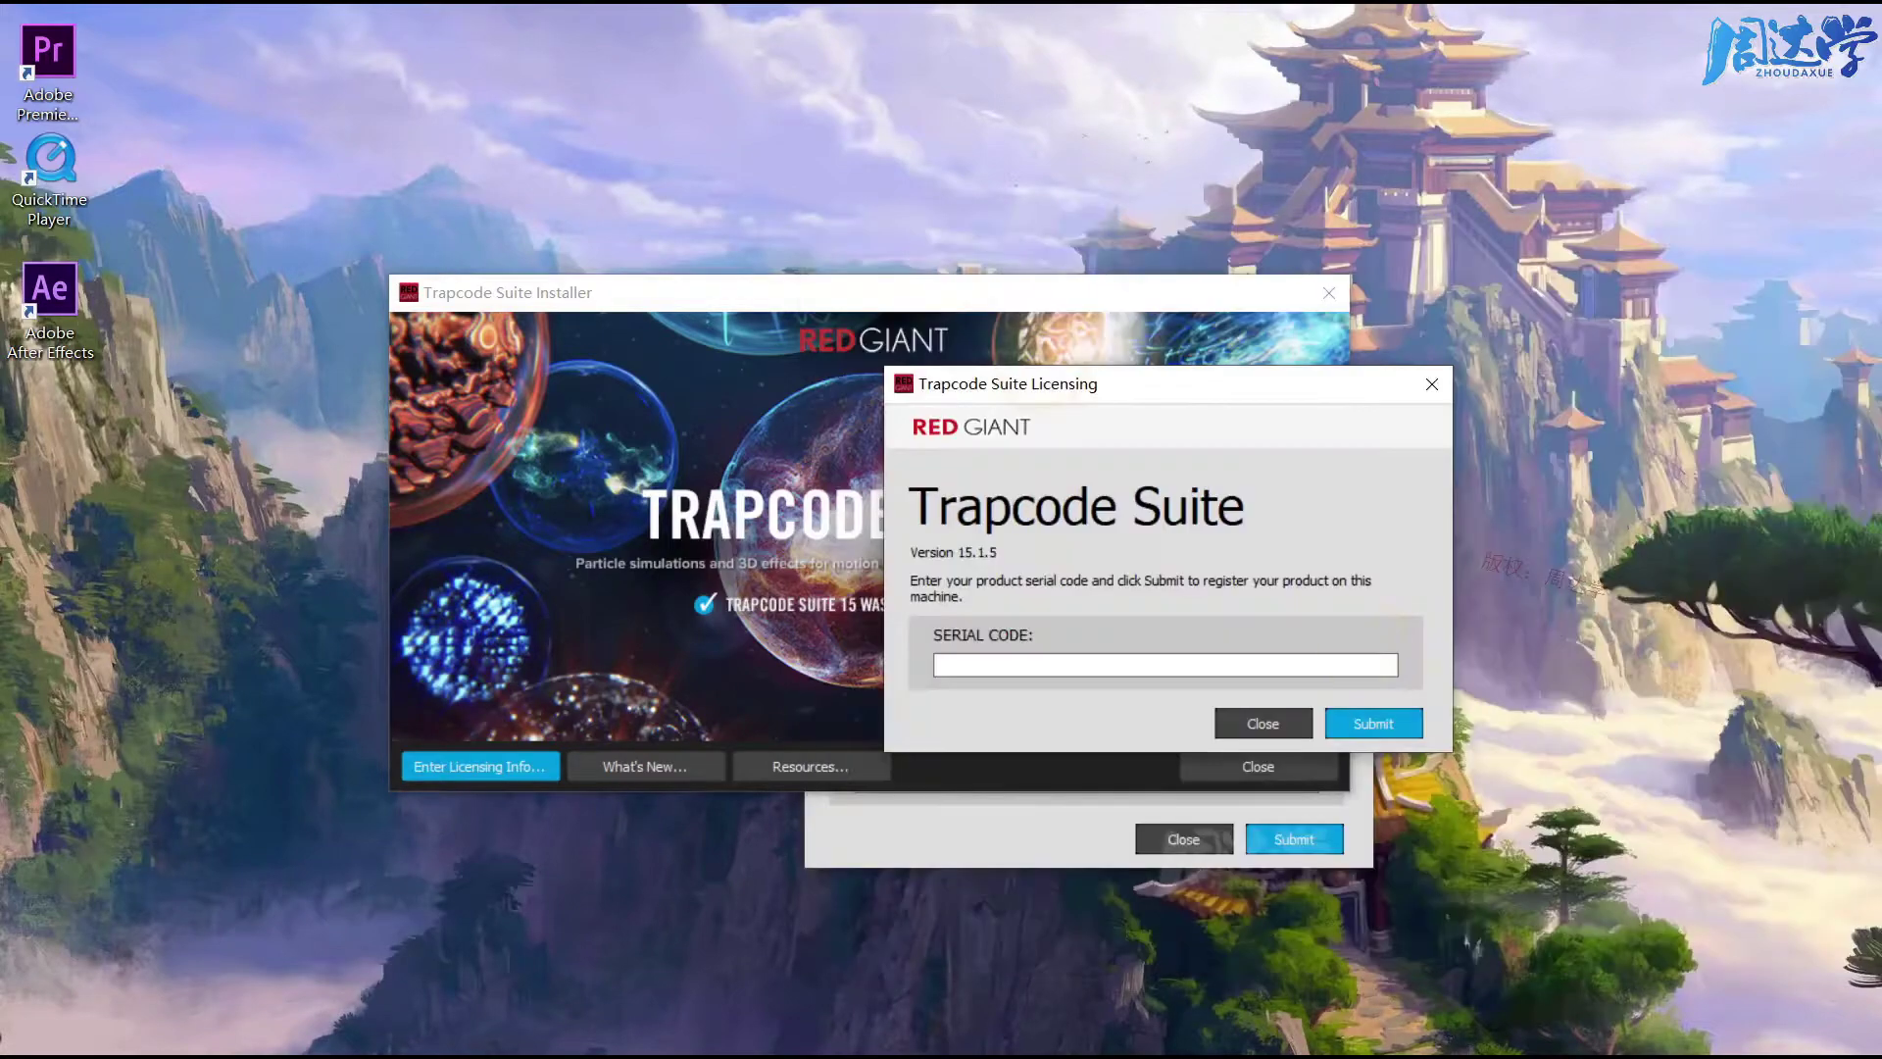
Paste the serial code into the licensing field, submit it and acknowledge the success message
right_click(1212, 668)
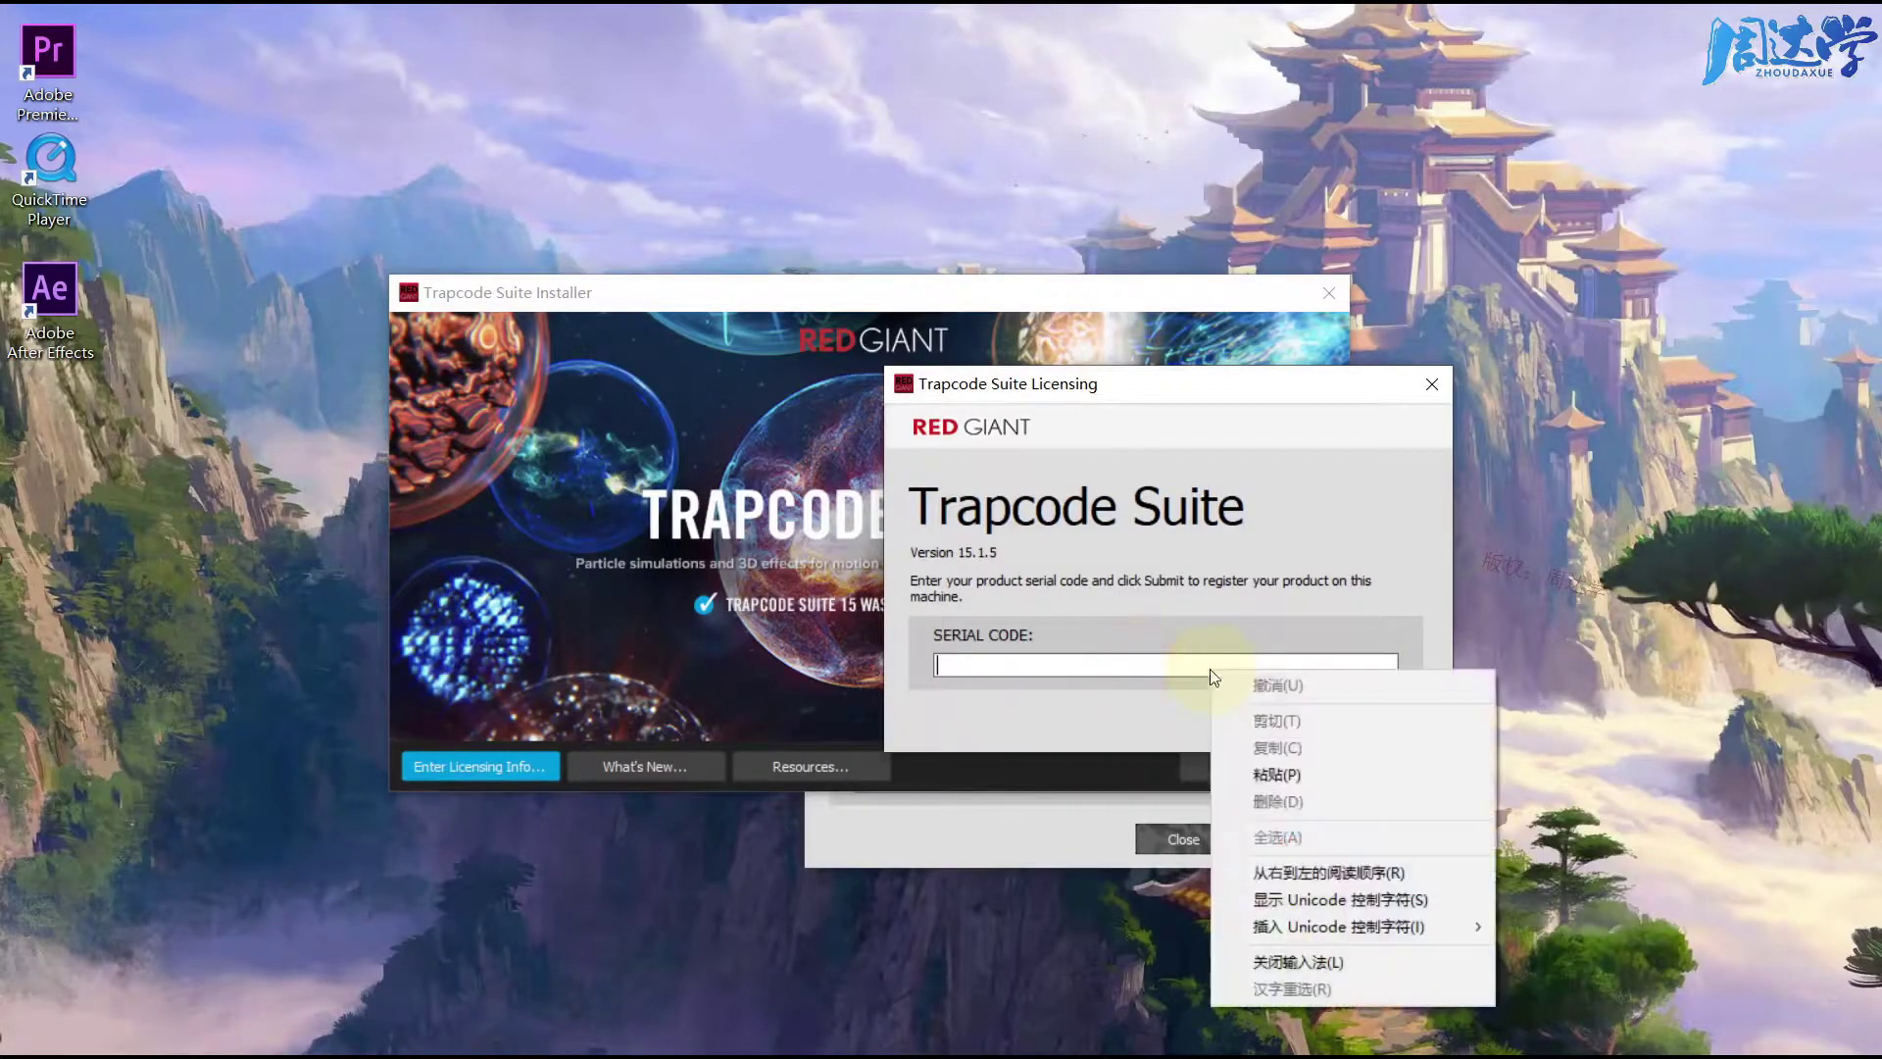
left_click(1257, 778)
left_click(1378, 725)
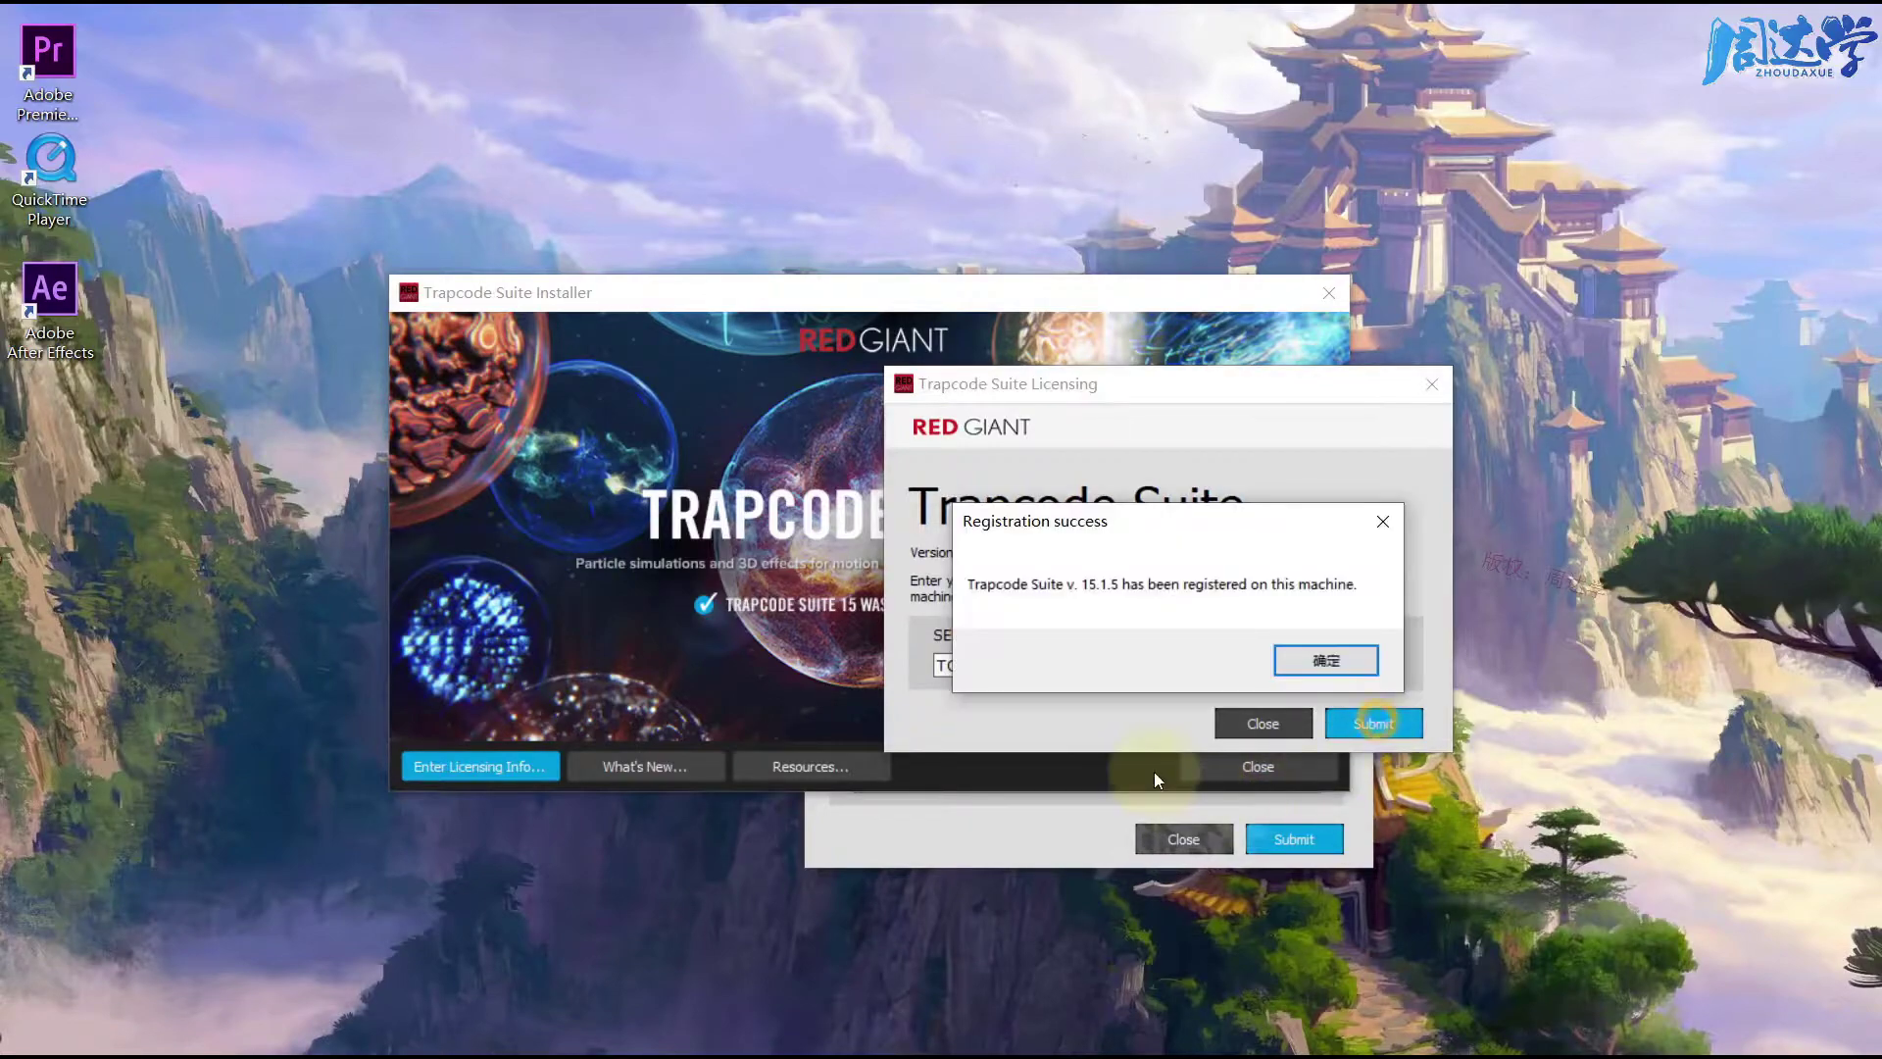
left_click(1317, 661)
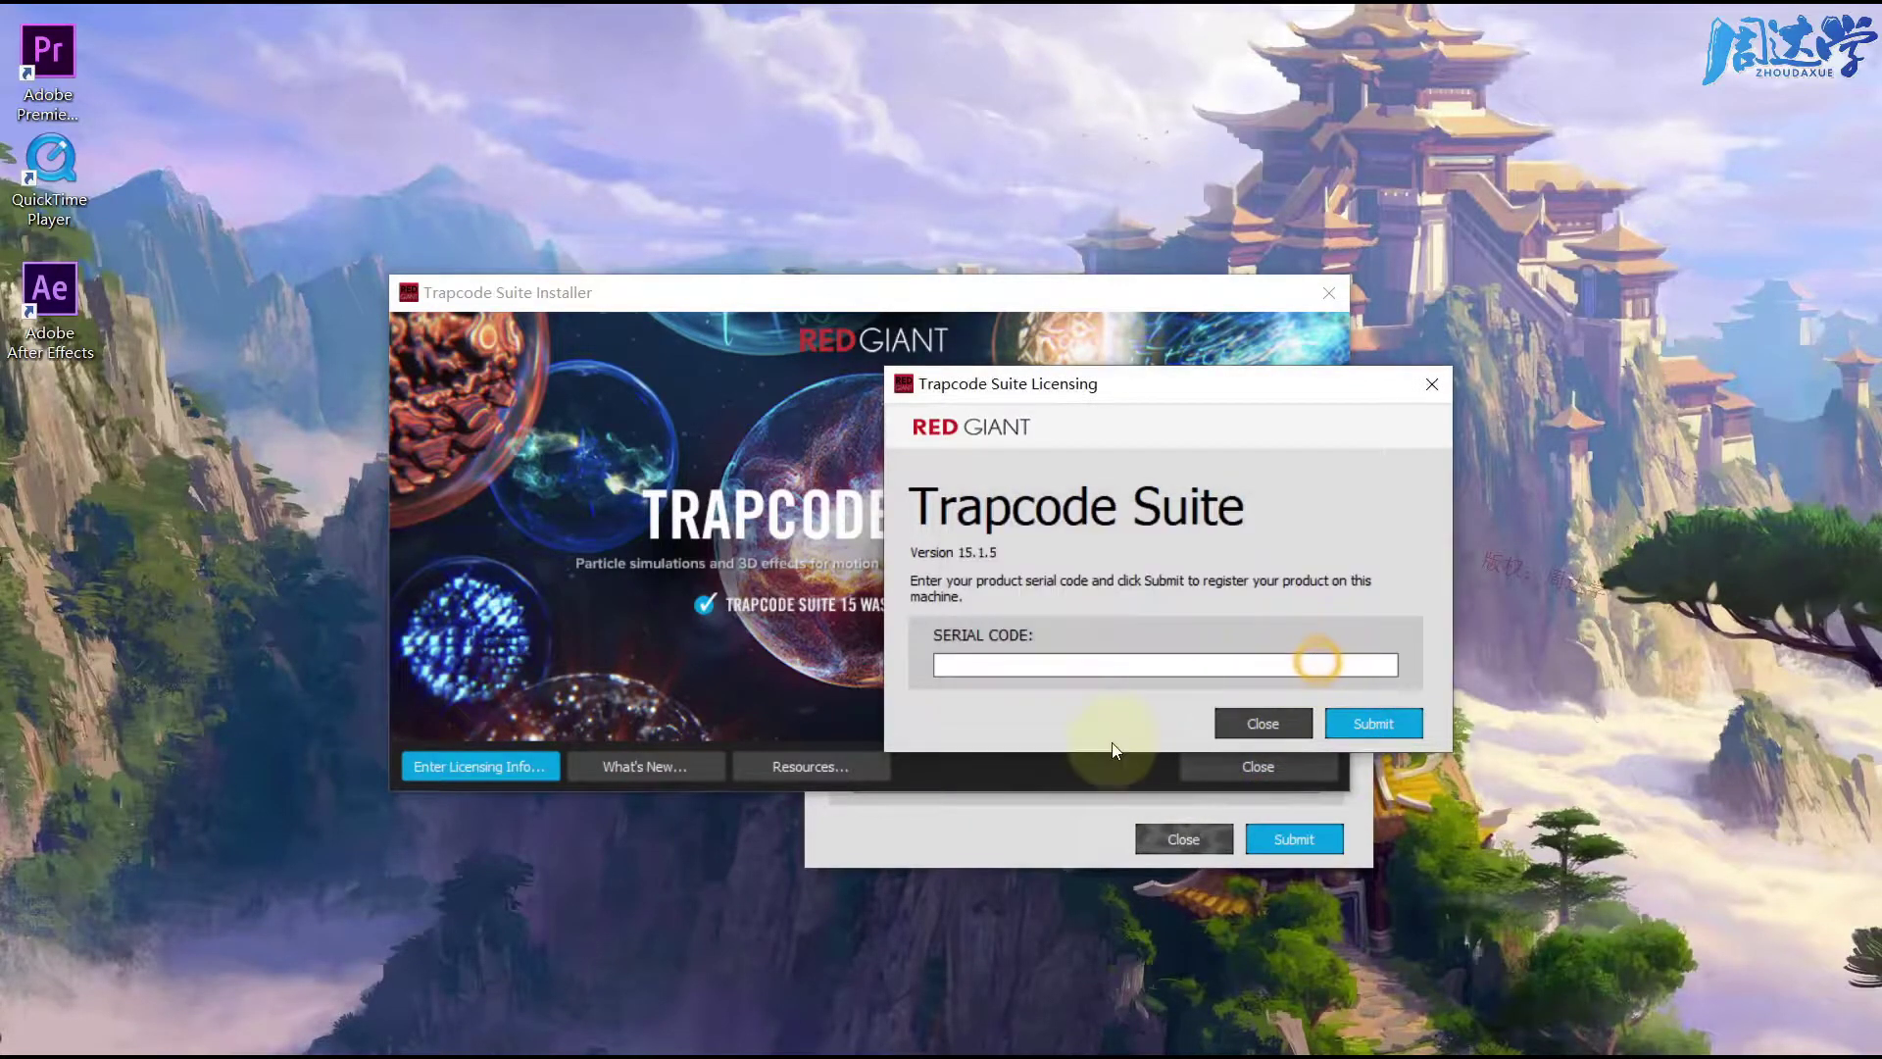
Close the licensing windows and the Trapcode installer
left_click(1254, 724)
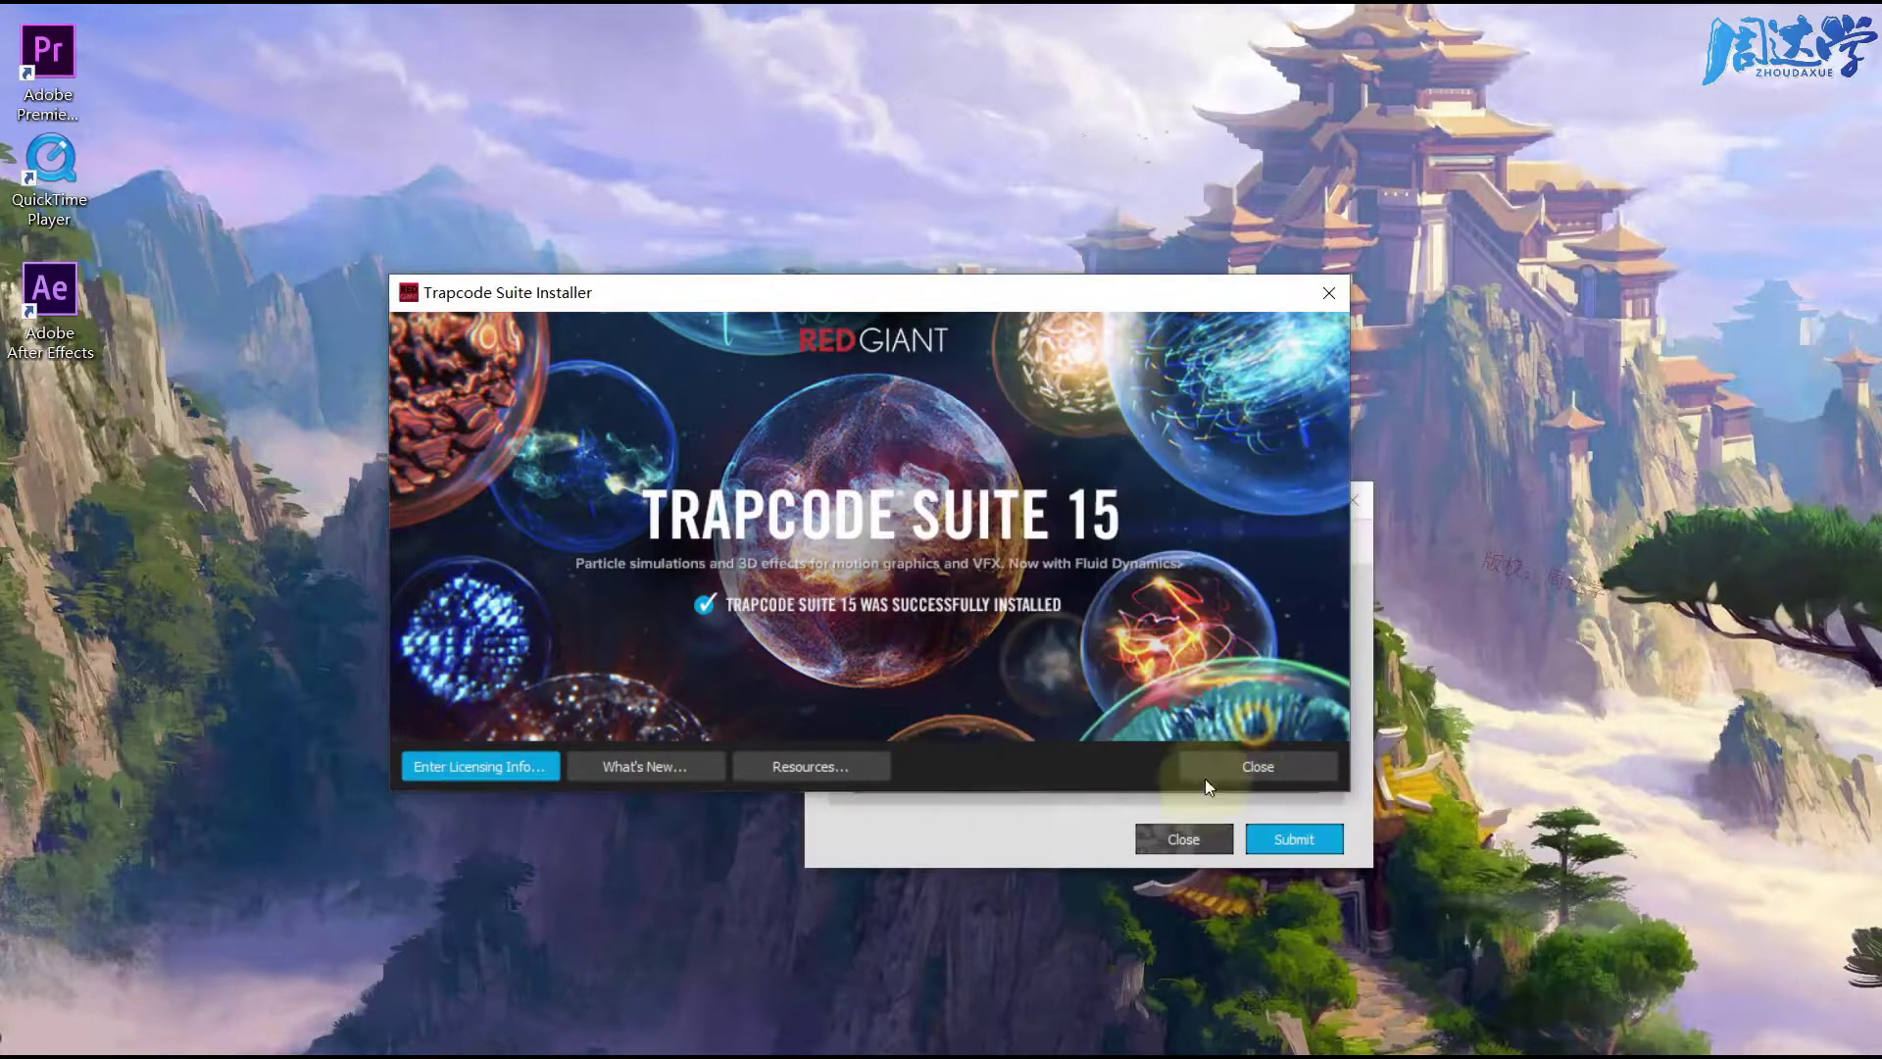
left_click(1181, 839)
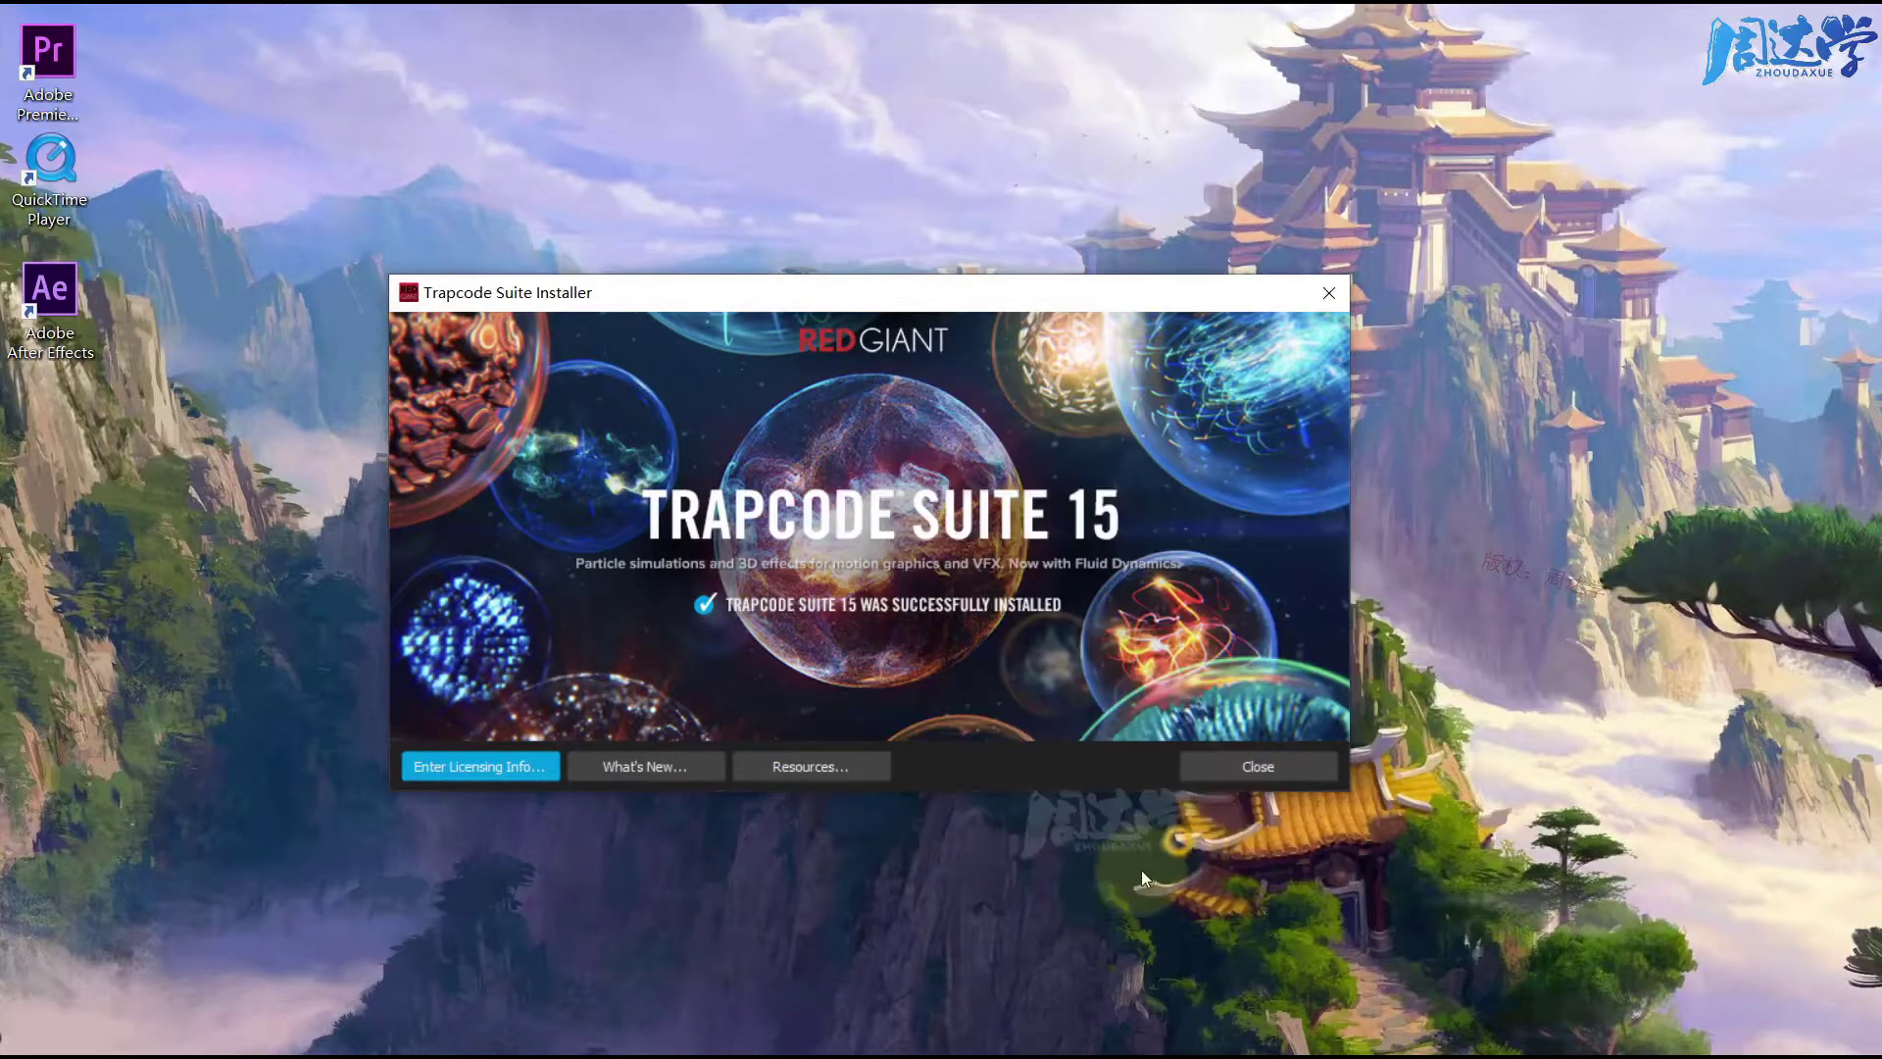
left_click(1245, 770)
left_click(825, 978)
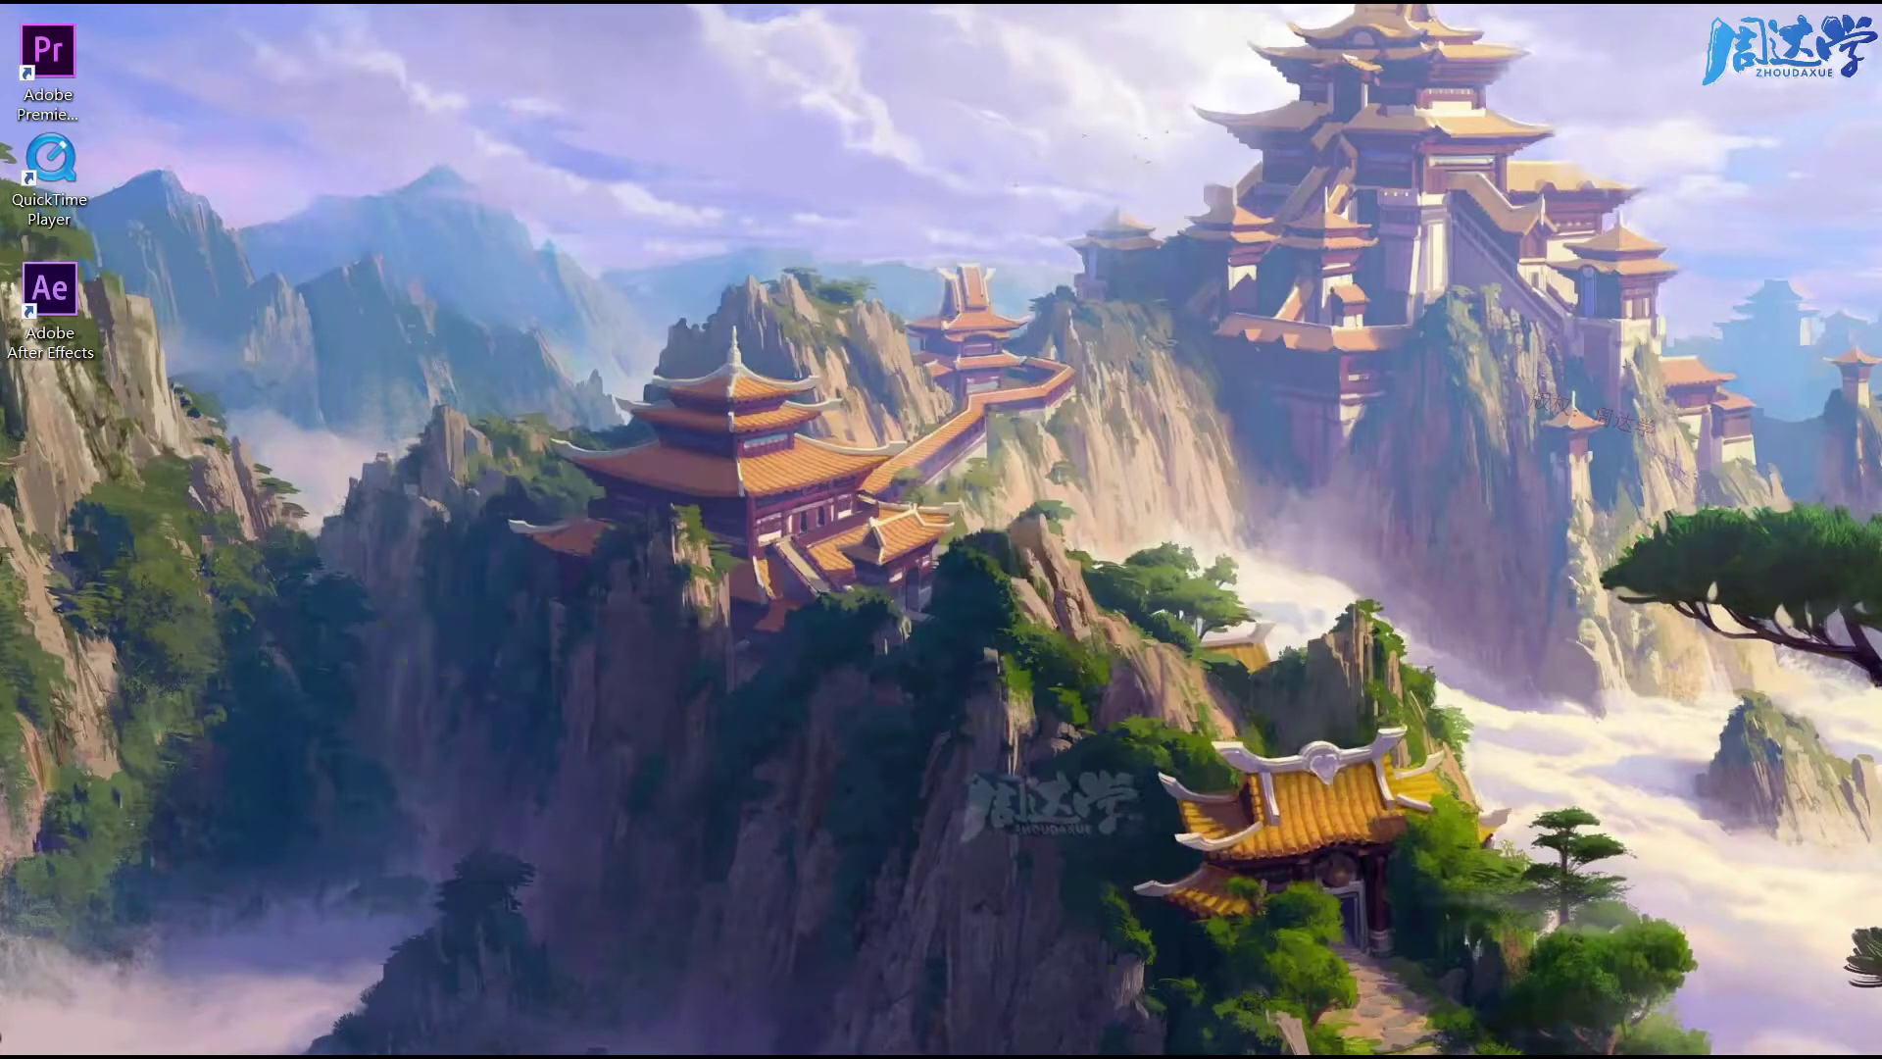
Launch Red Giant Application Manager from Start and dismiss the sign-in prompt
key("super")
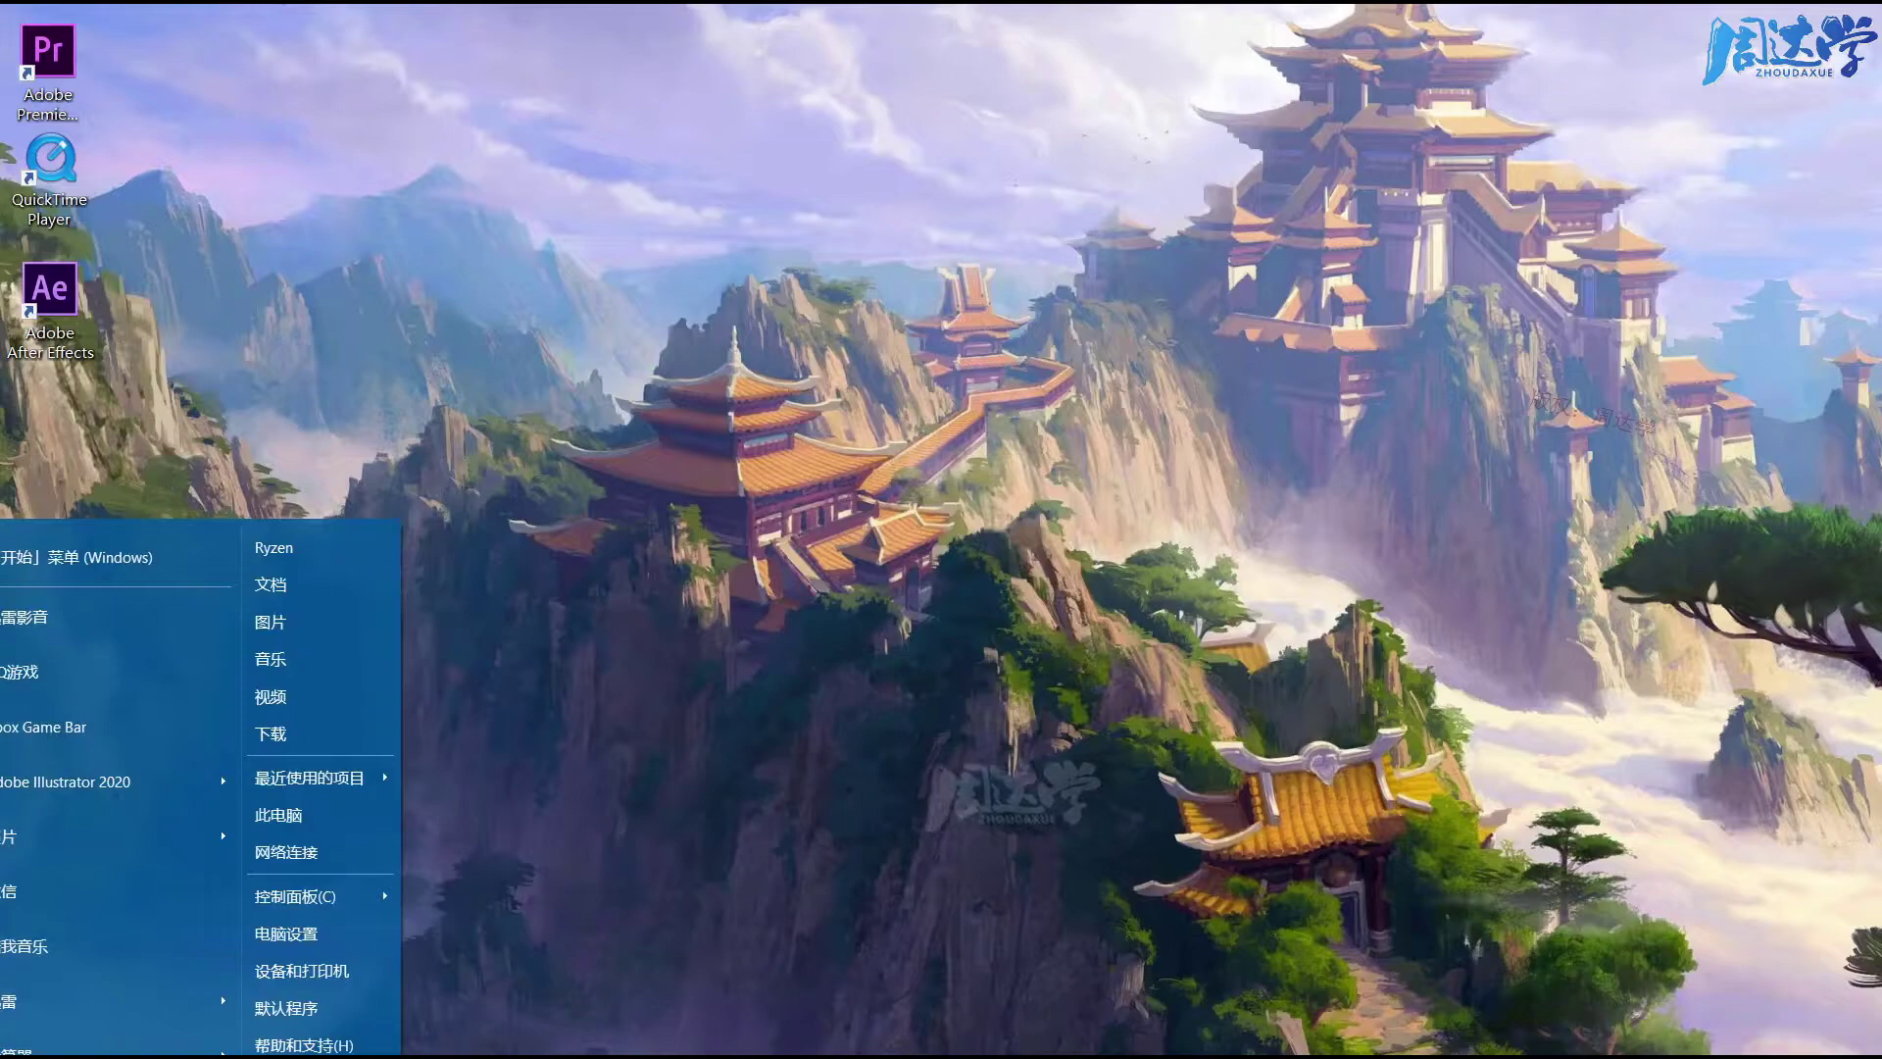
type("r")
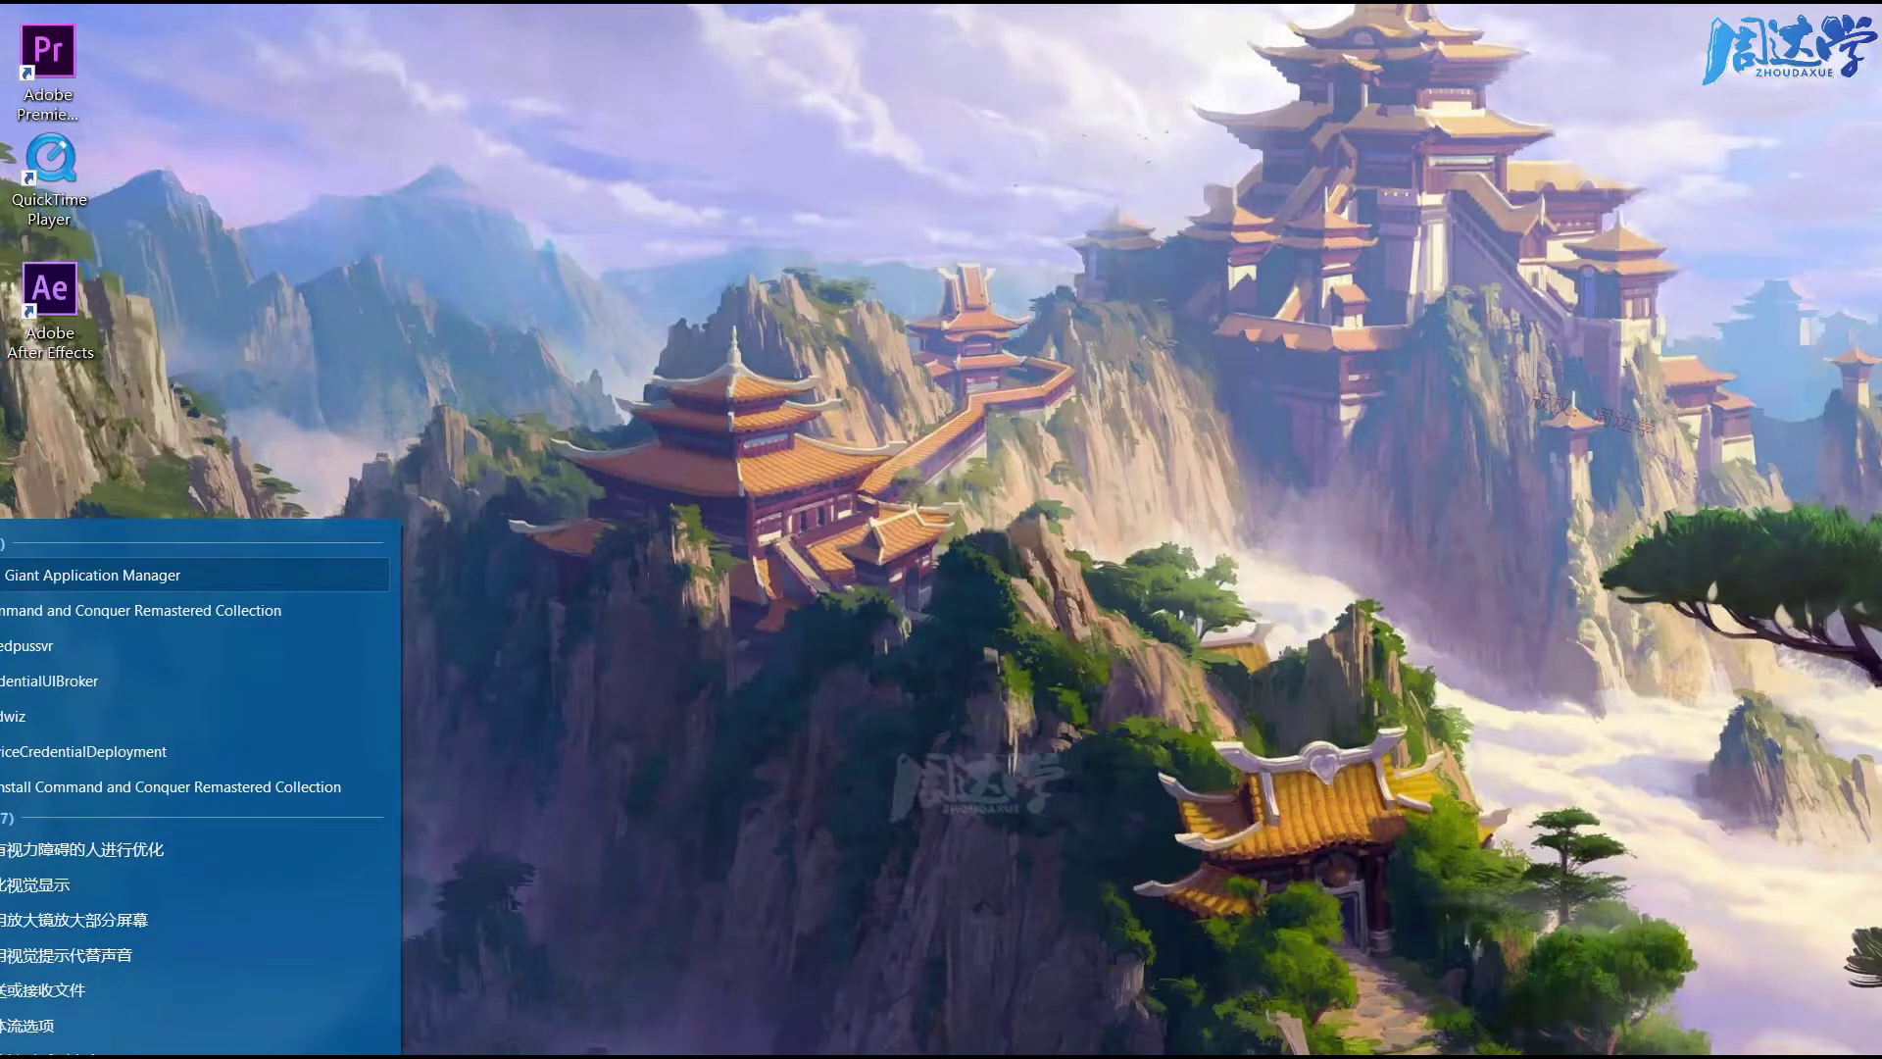
key("Return")
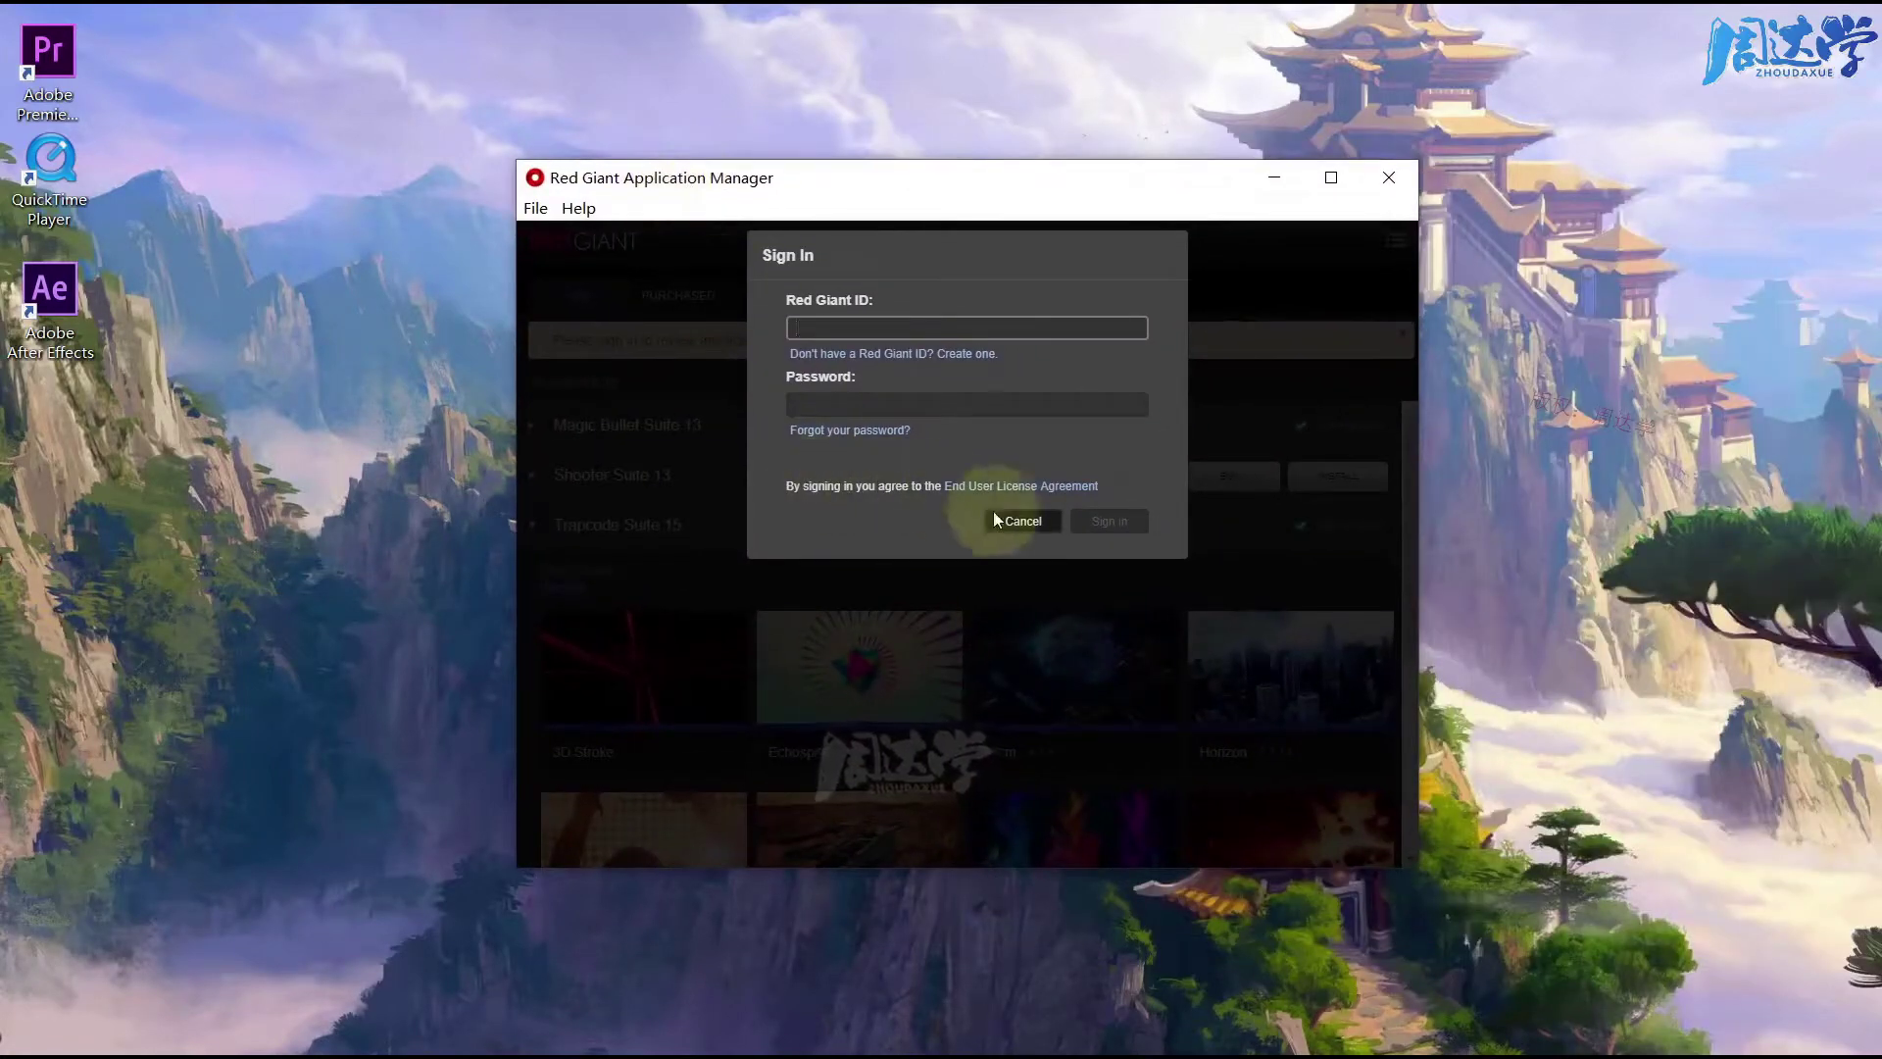
left_click(1011, 515)
Enter the Trapcode serial number via Enter Serial Number, submit it, and close the manager
left_click(1396, 240)
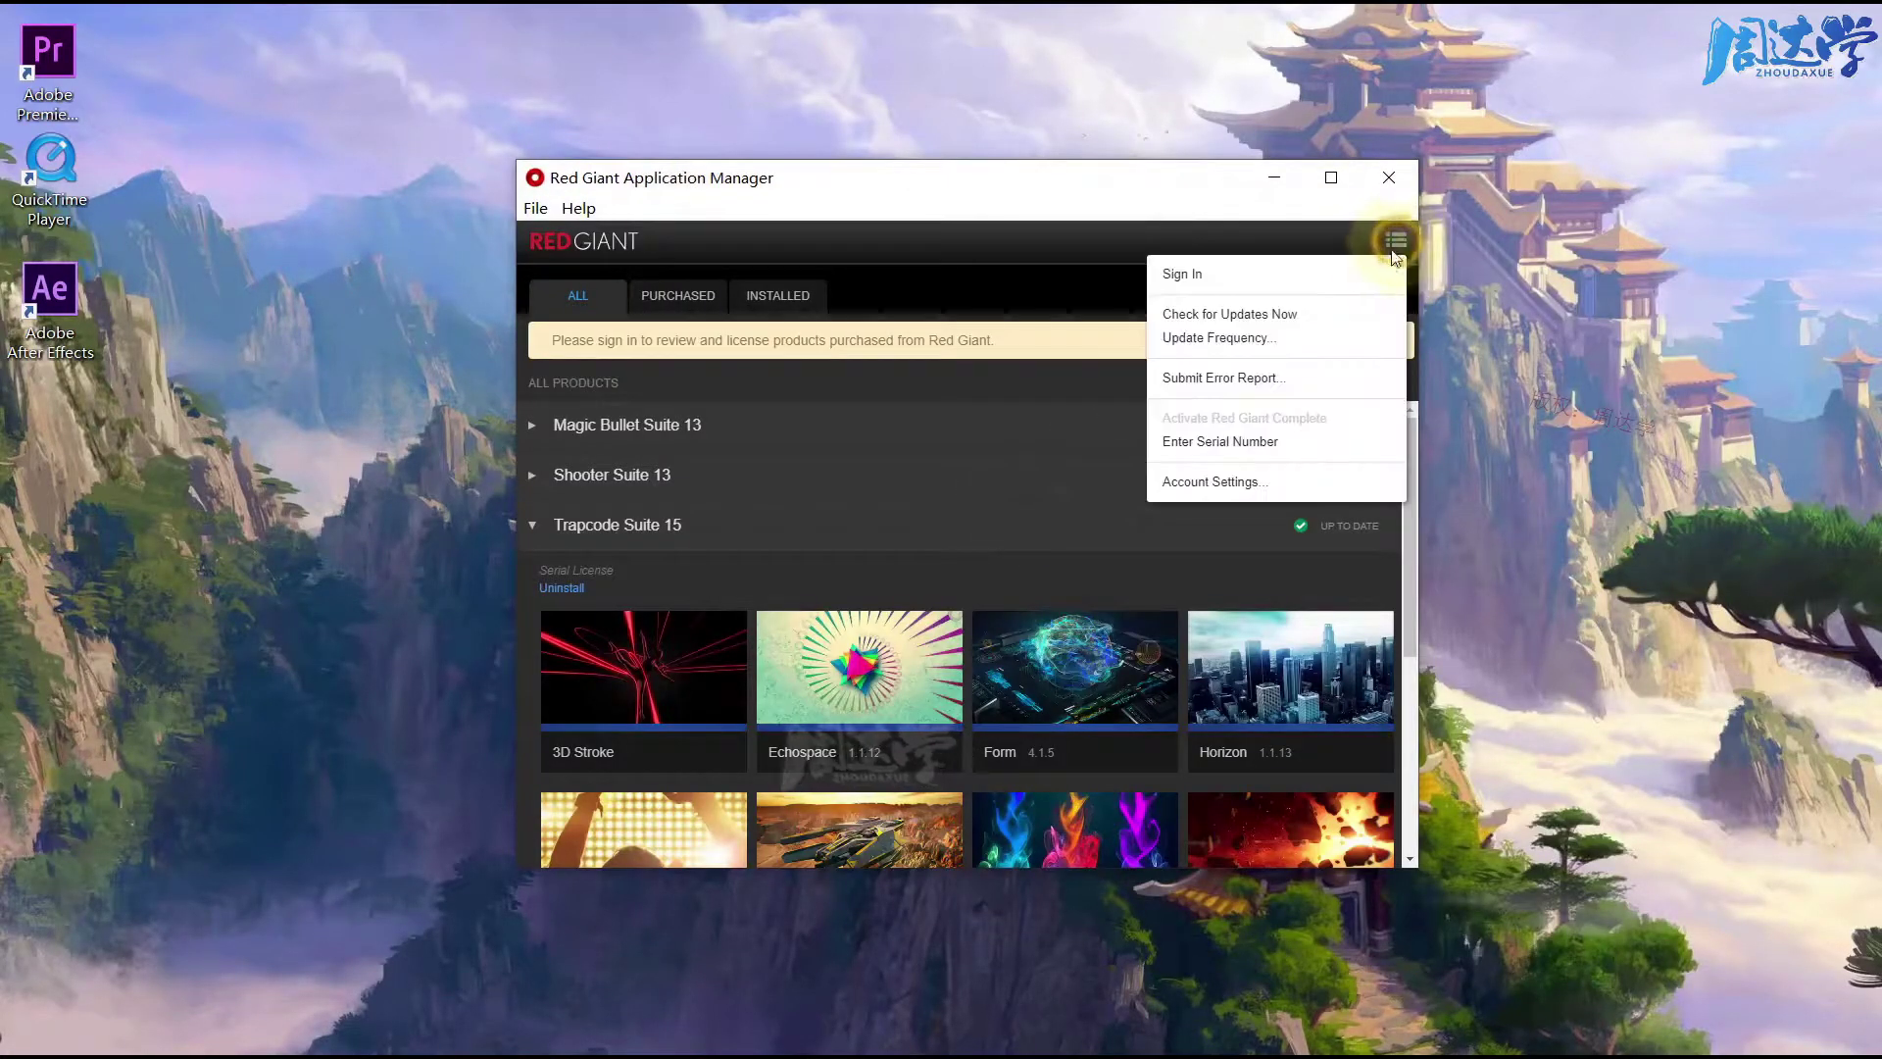
left_click(1215, 443)
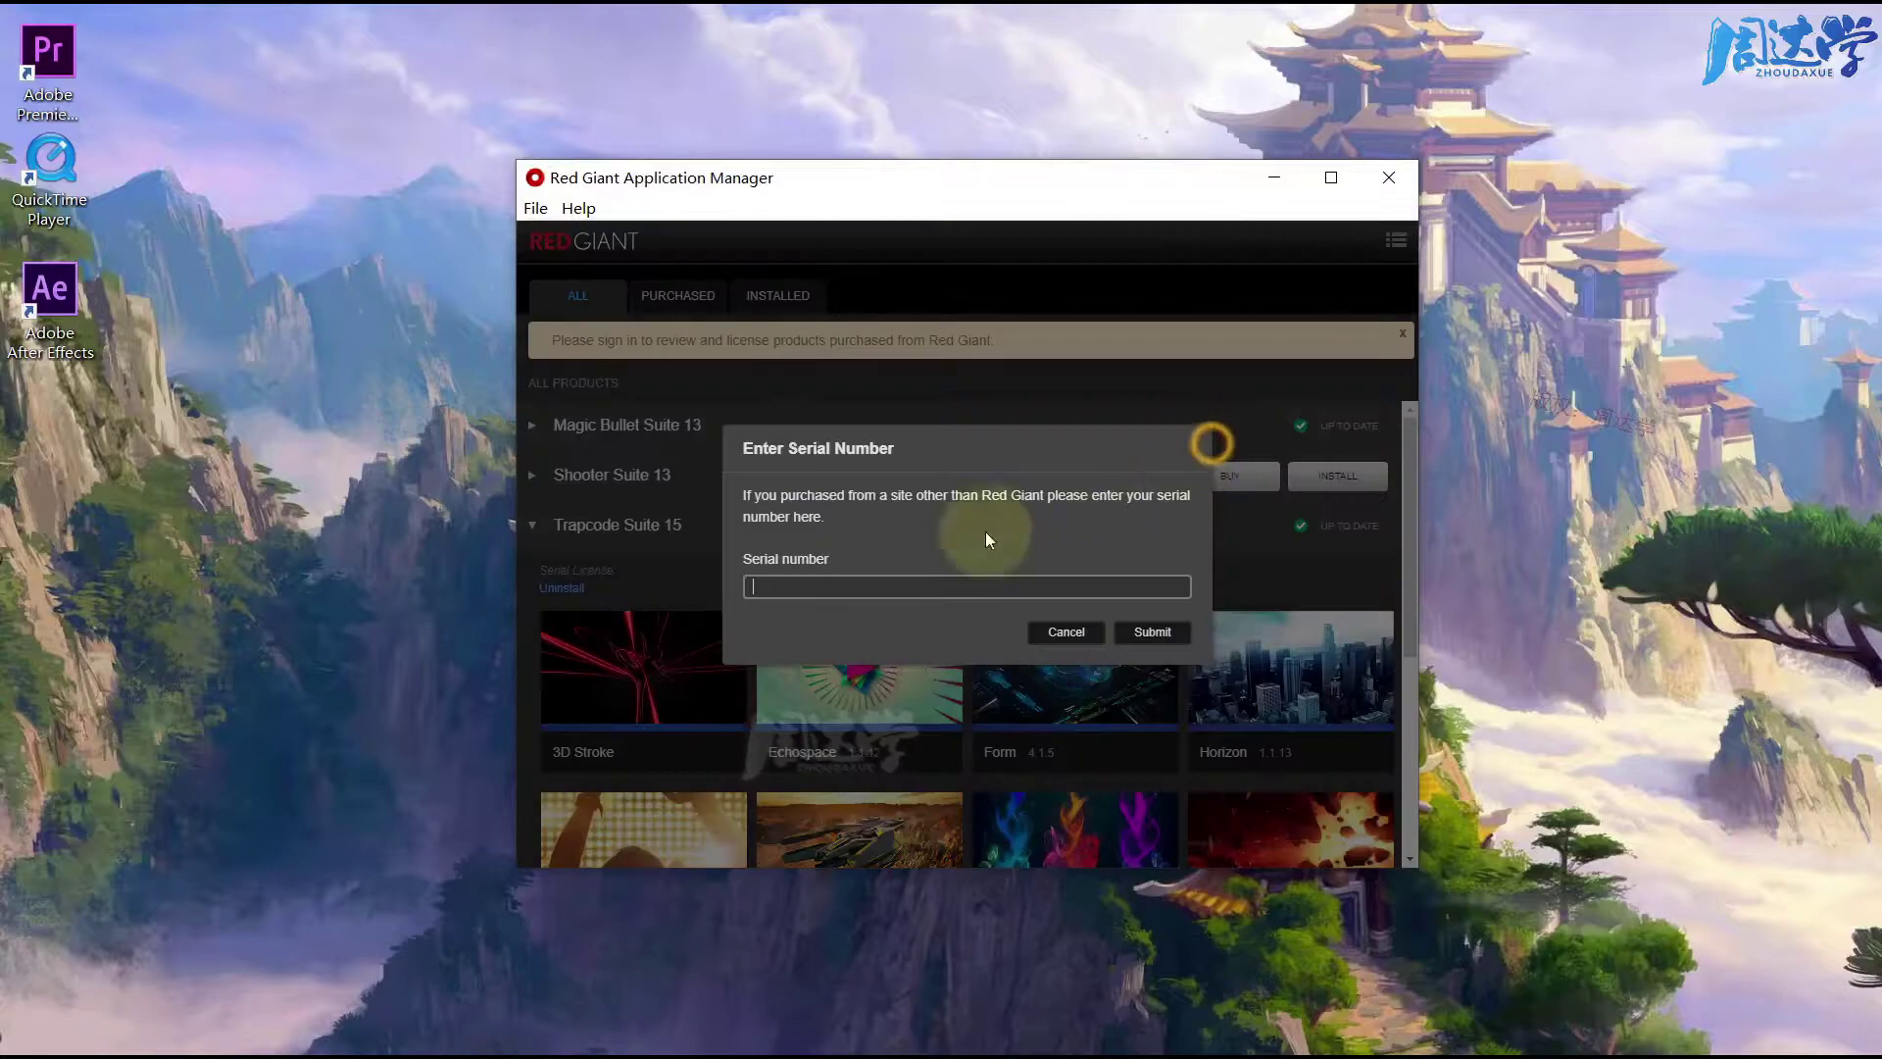
left_click(911, 578)
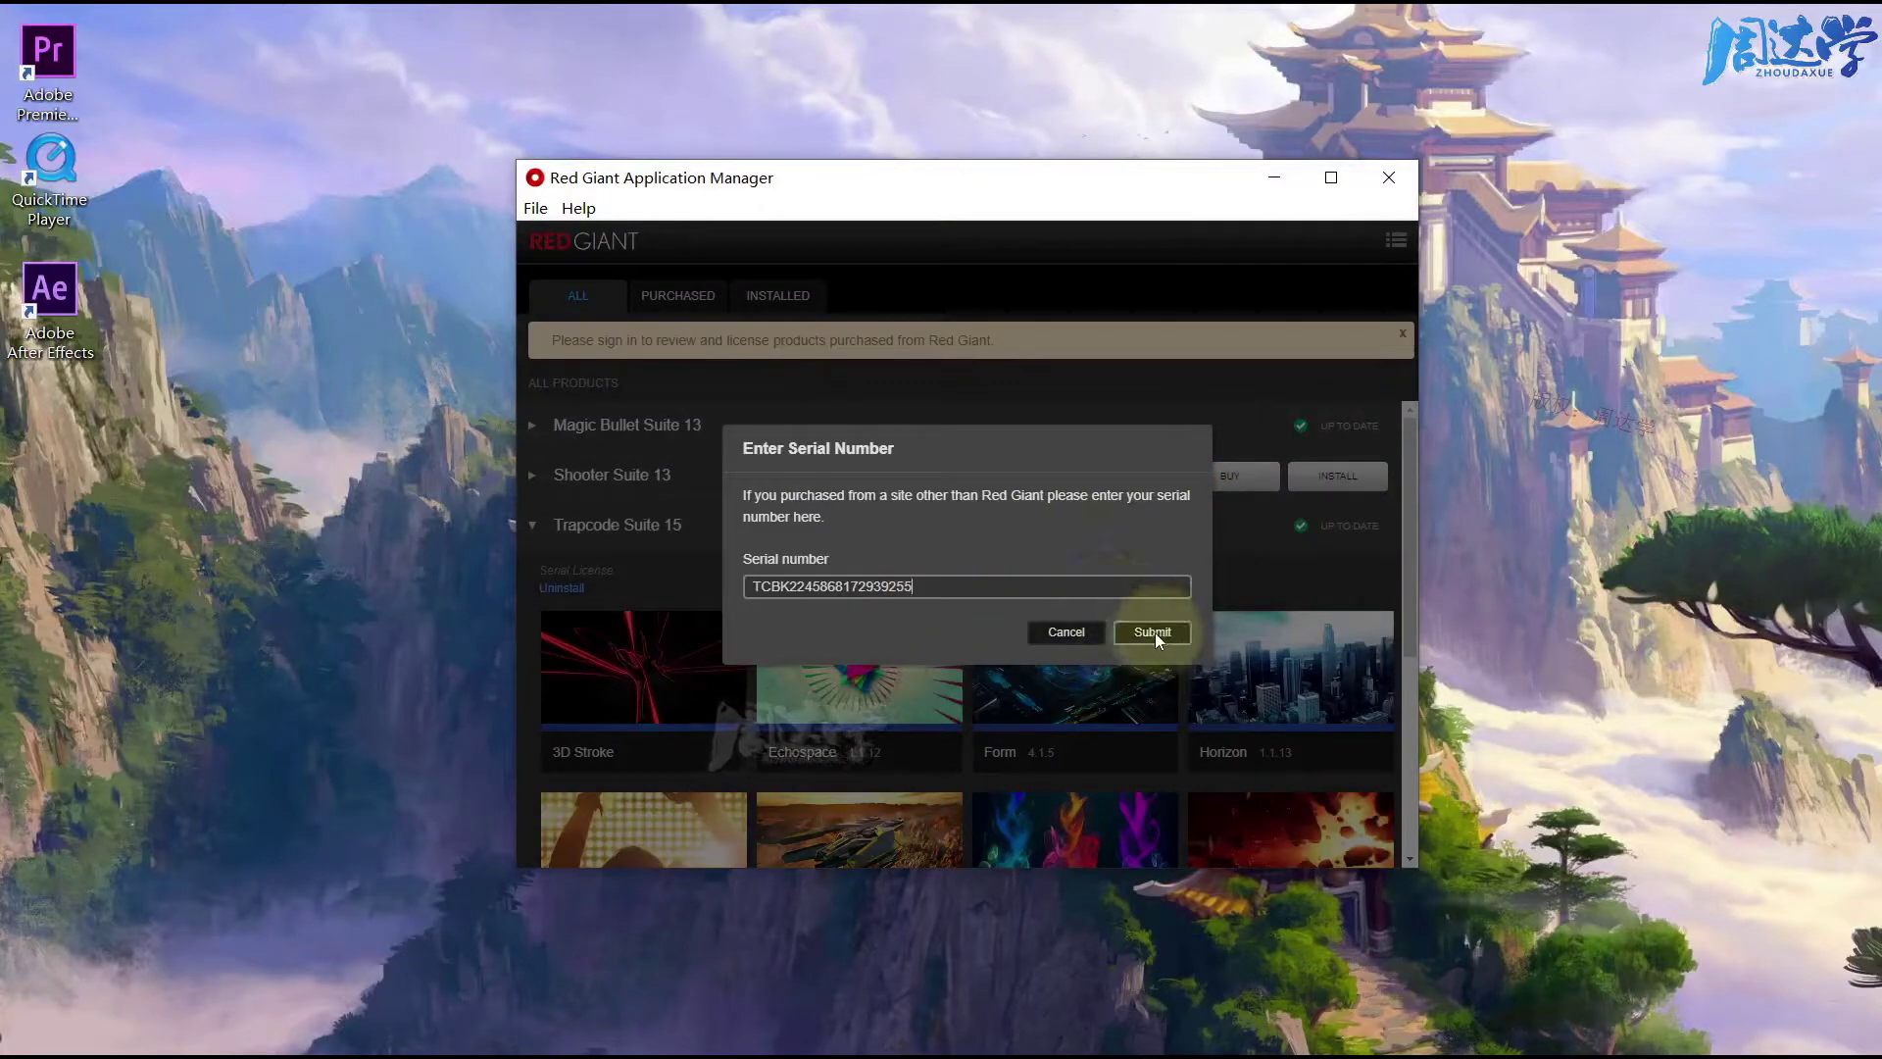
left_click(1152, 632)
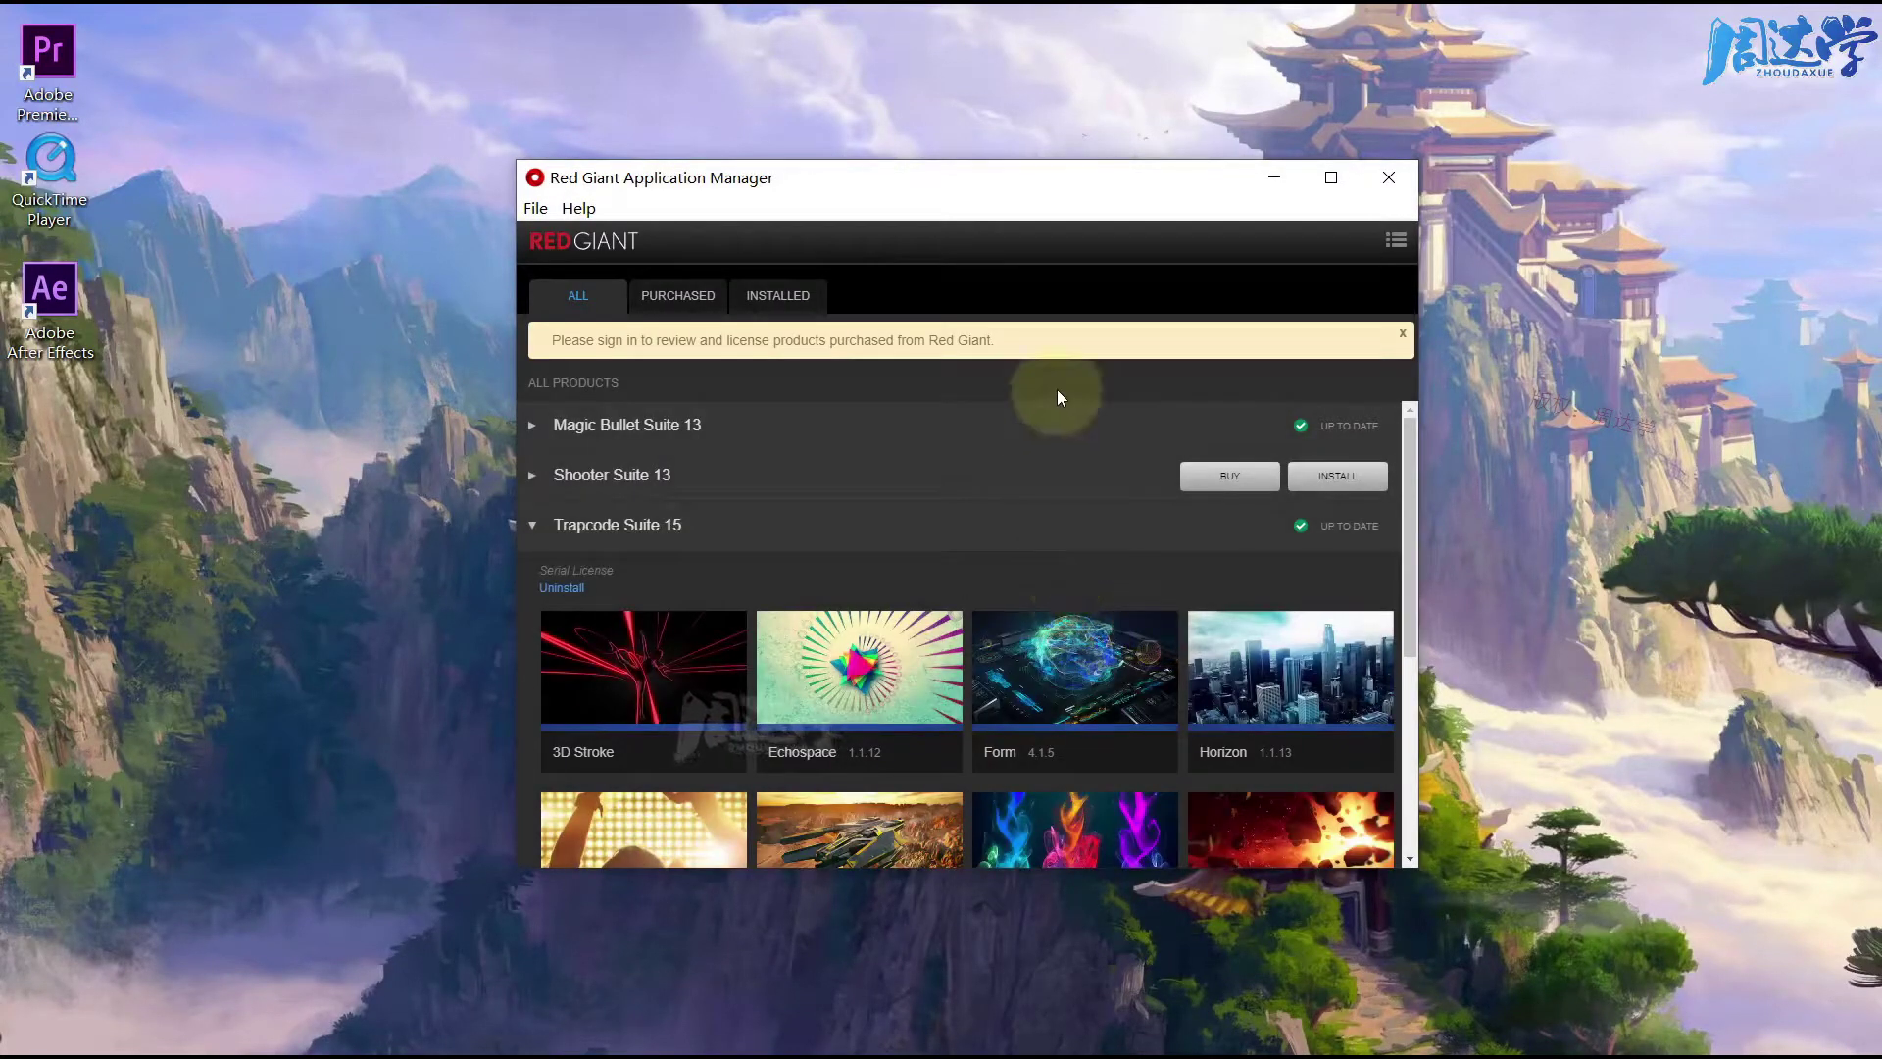
left_click(1392, 181)
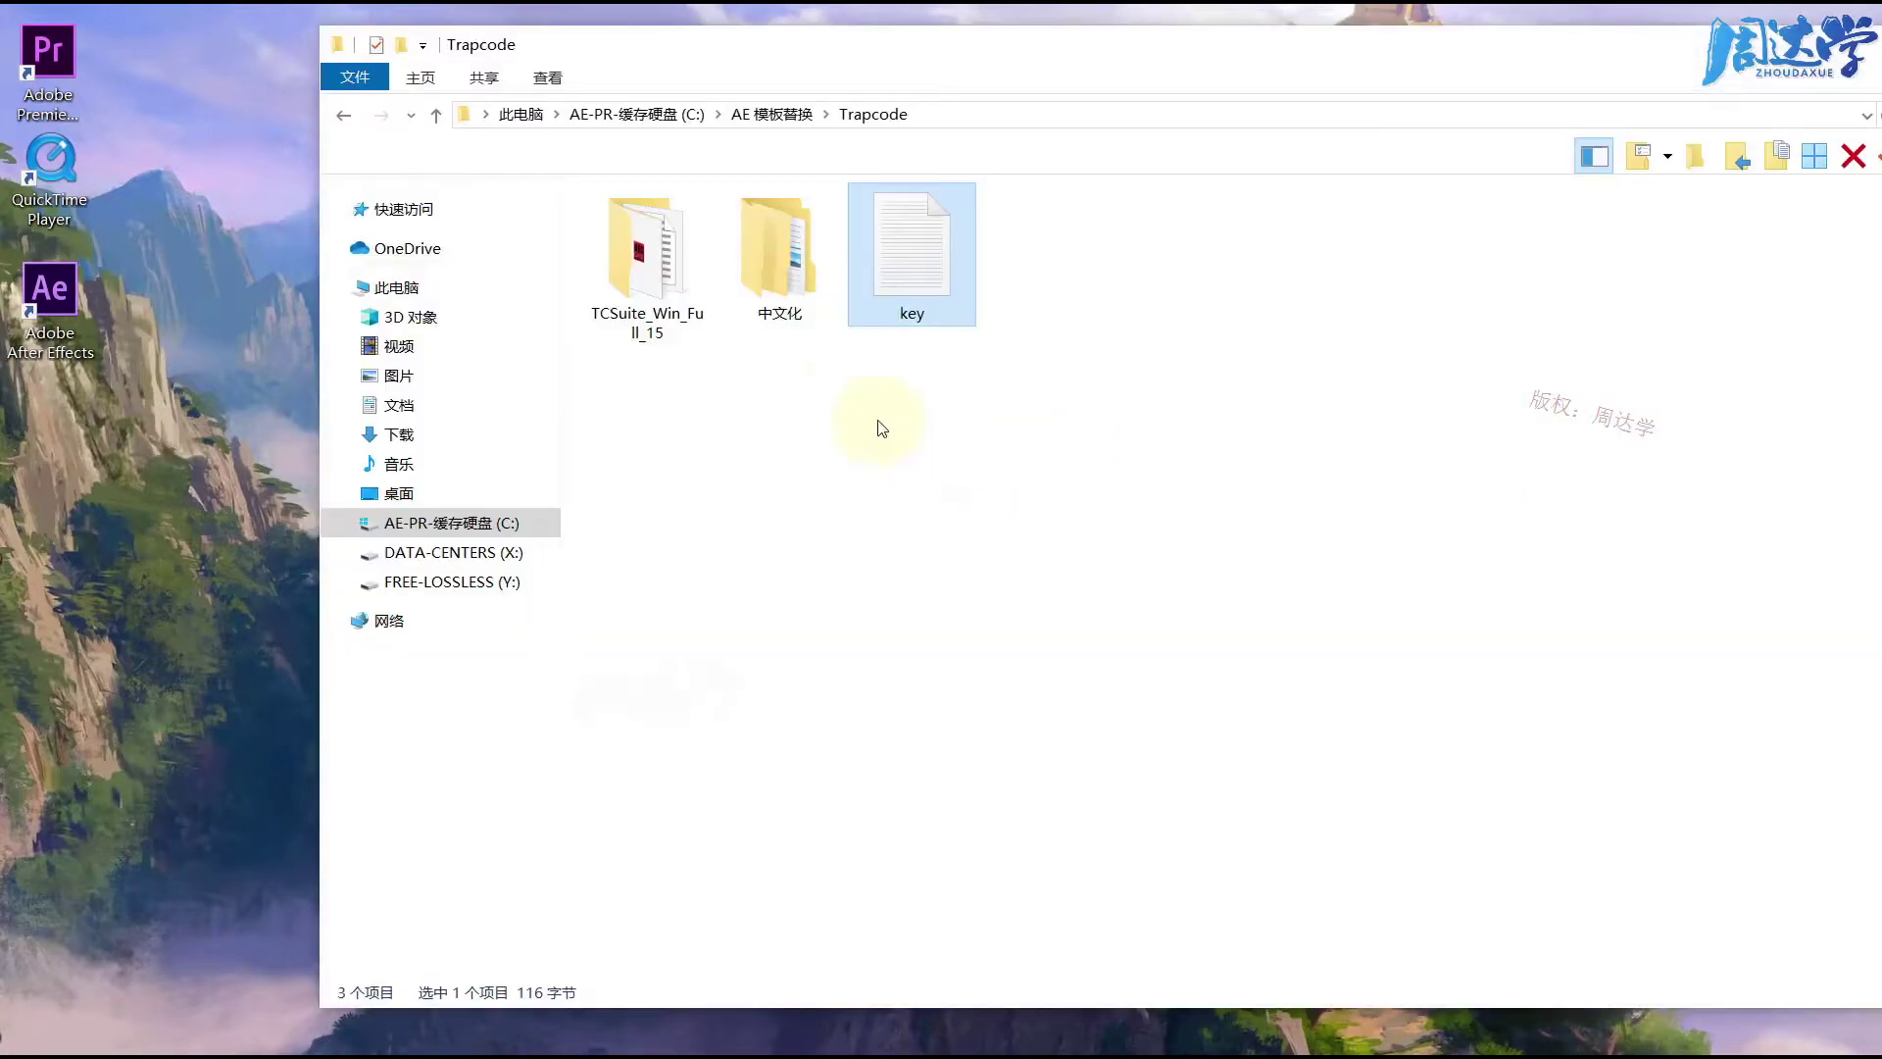
Copy the eleven plug-in files from the 中文化\Trapcode folder
double_click(766, 274)
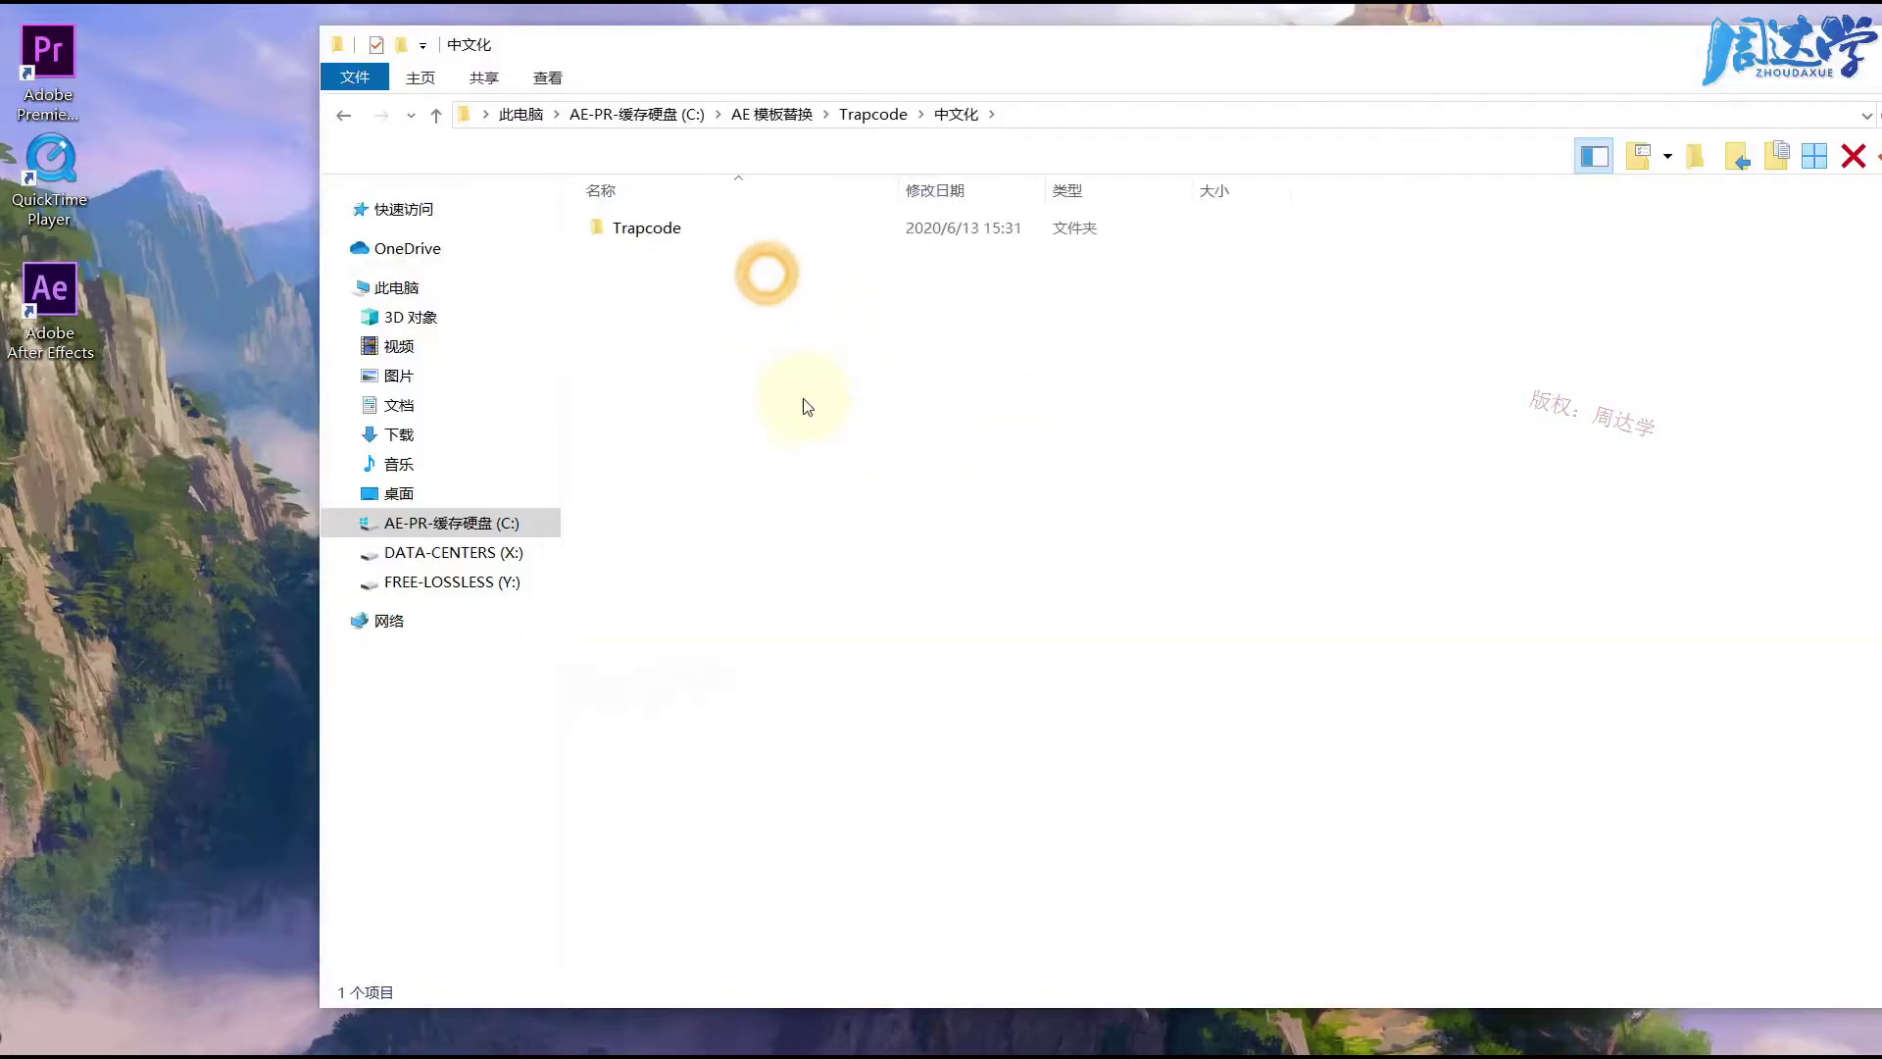
left_click(651, 232)
double_click(650, 231)
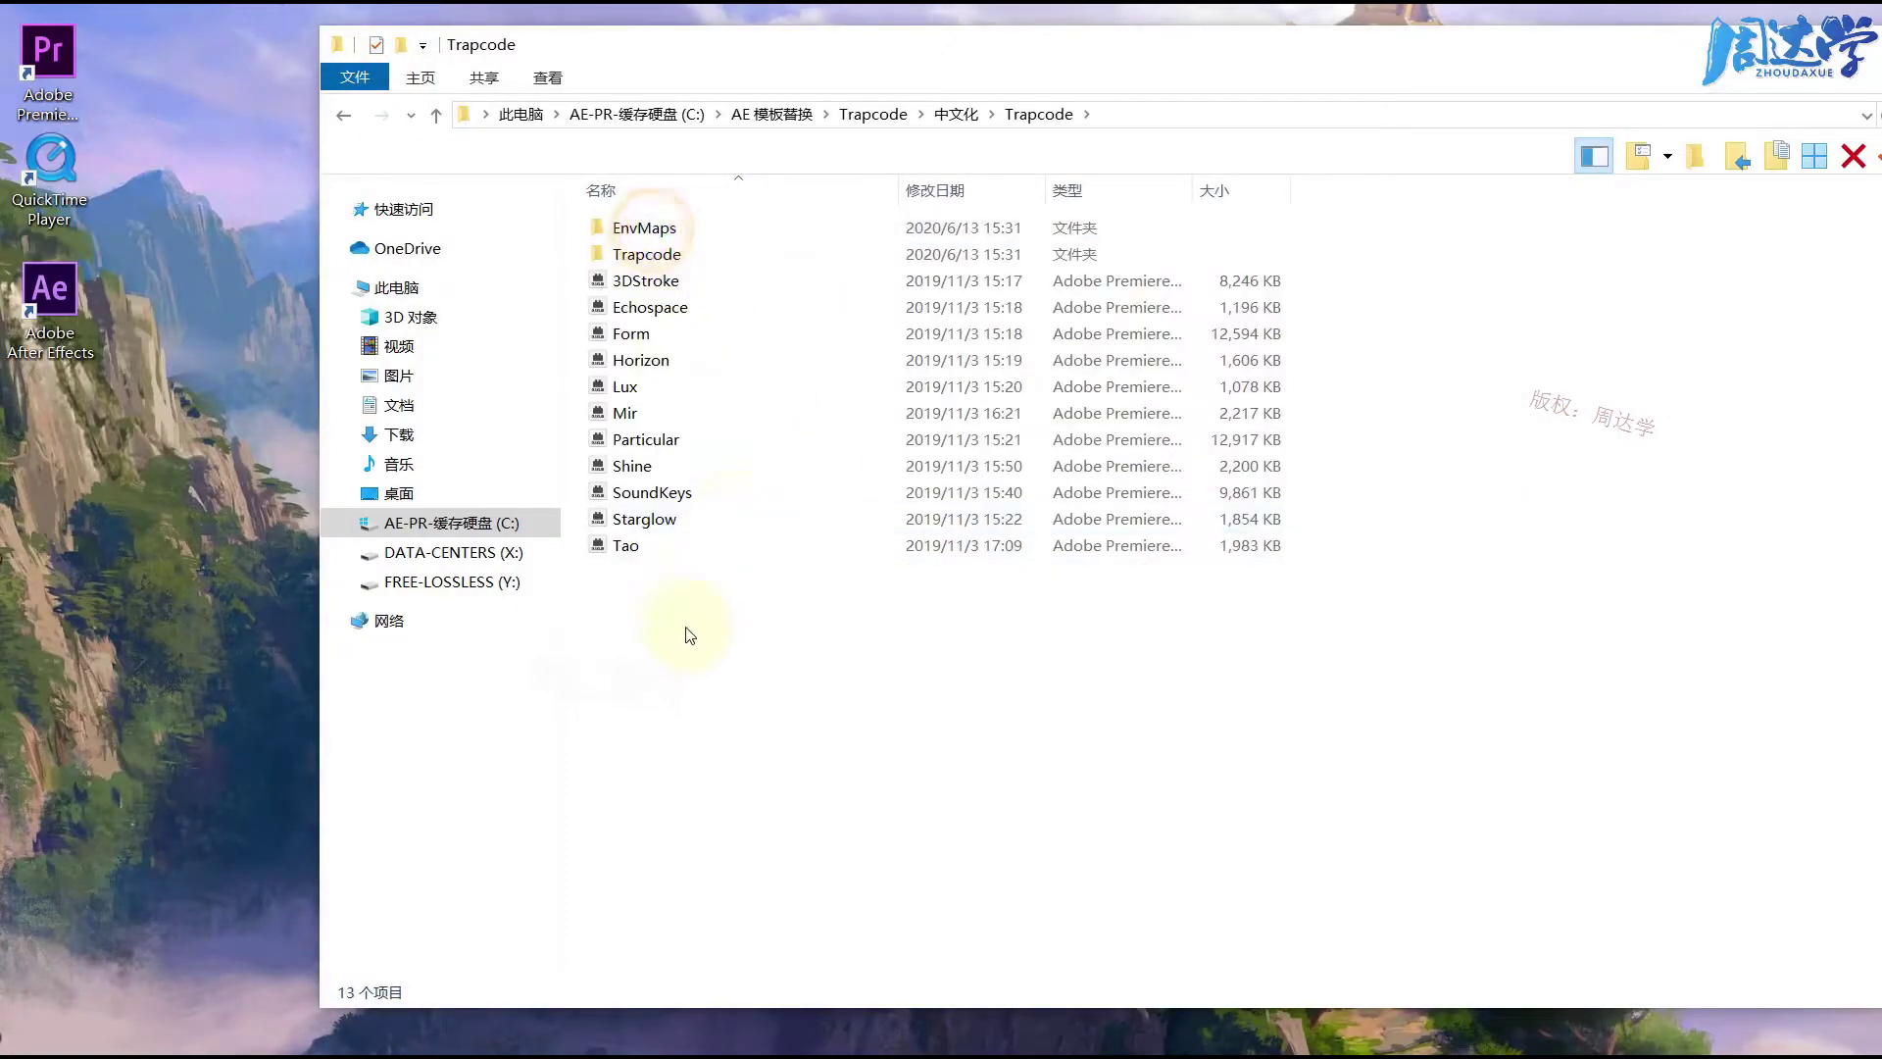
left_click_drag(690, 624, 588, 280)
right_click(607, 280)
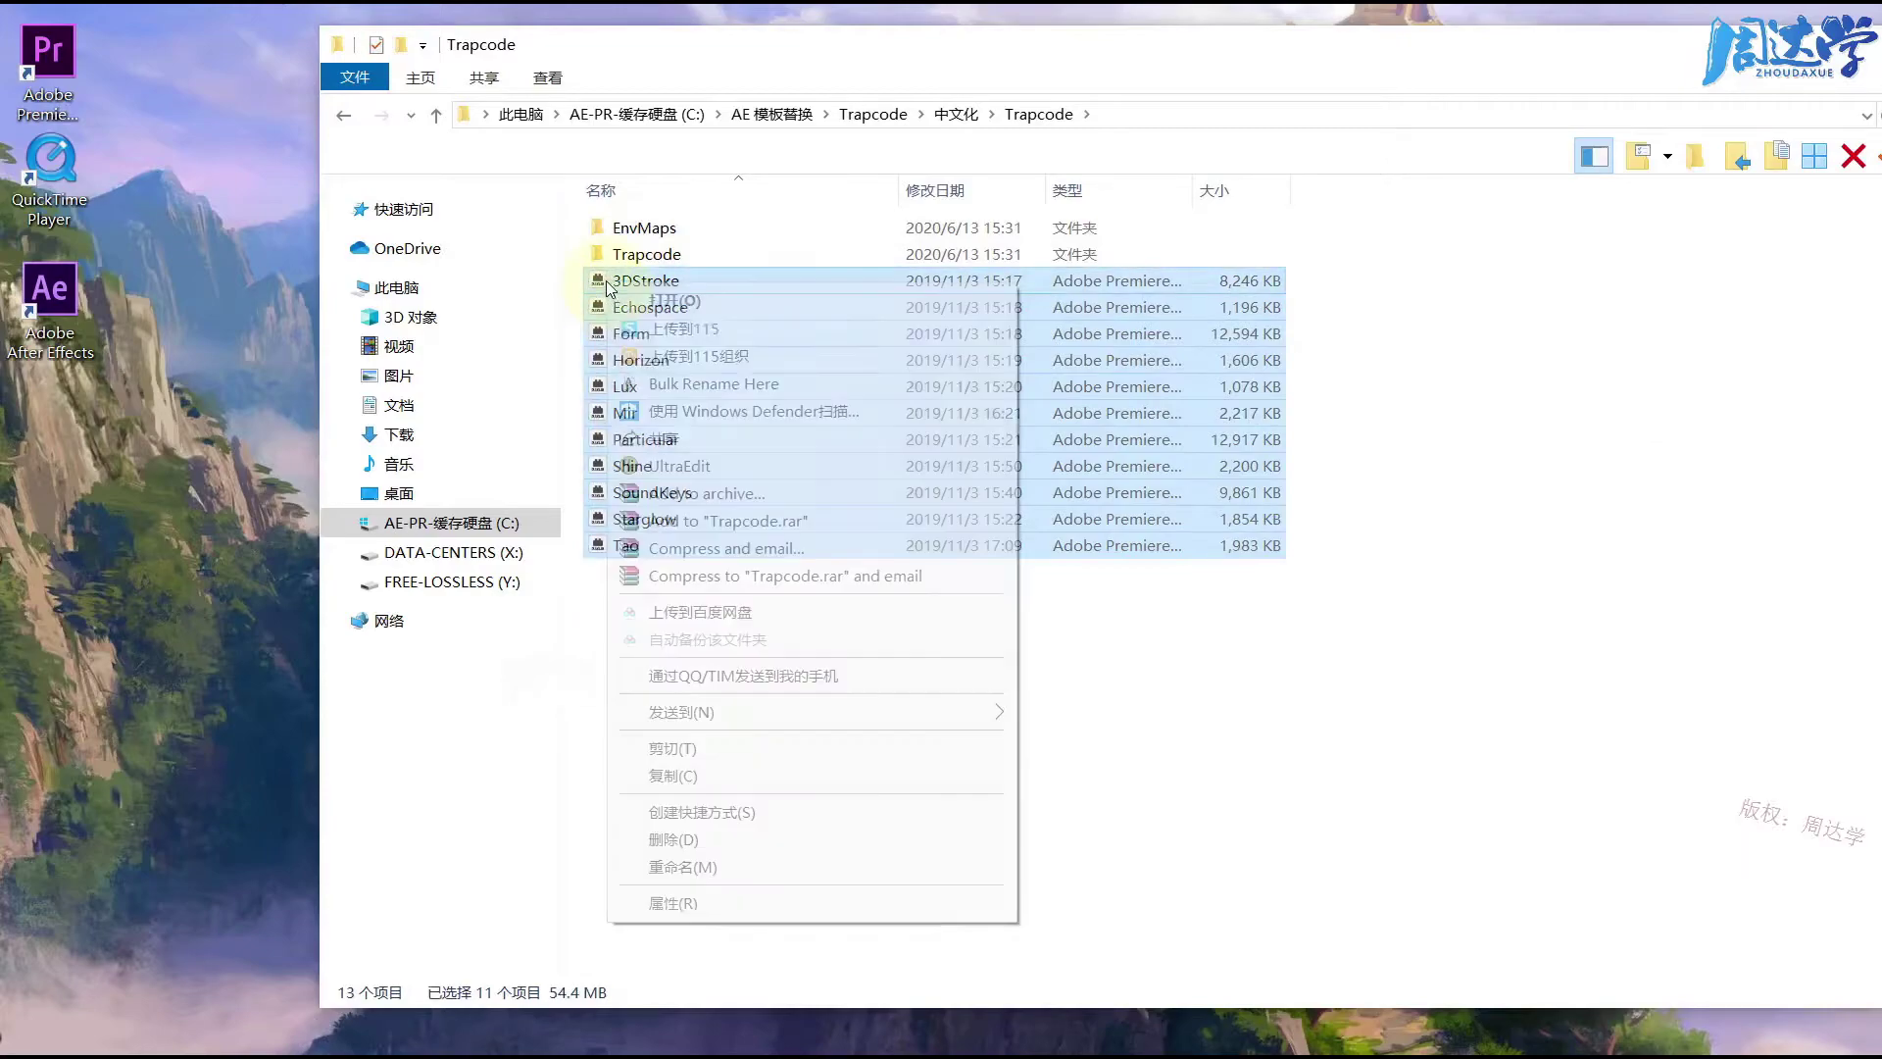
left_click(656, 775)
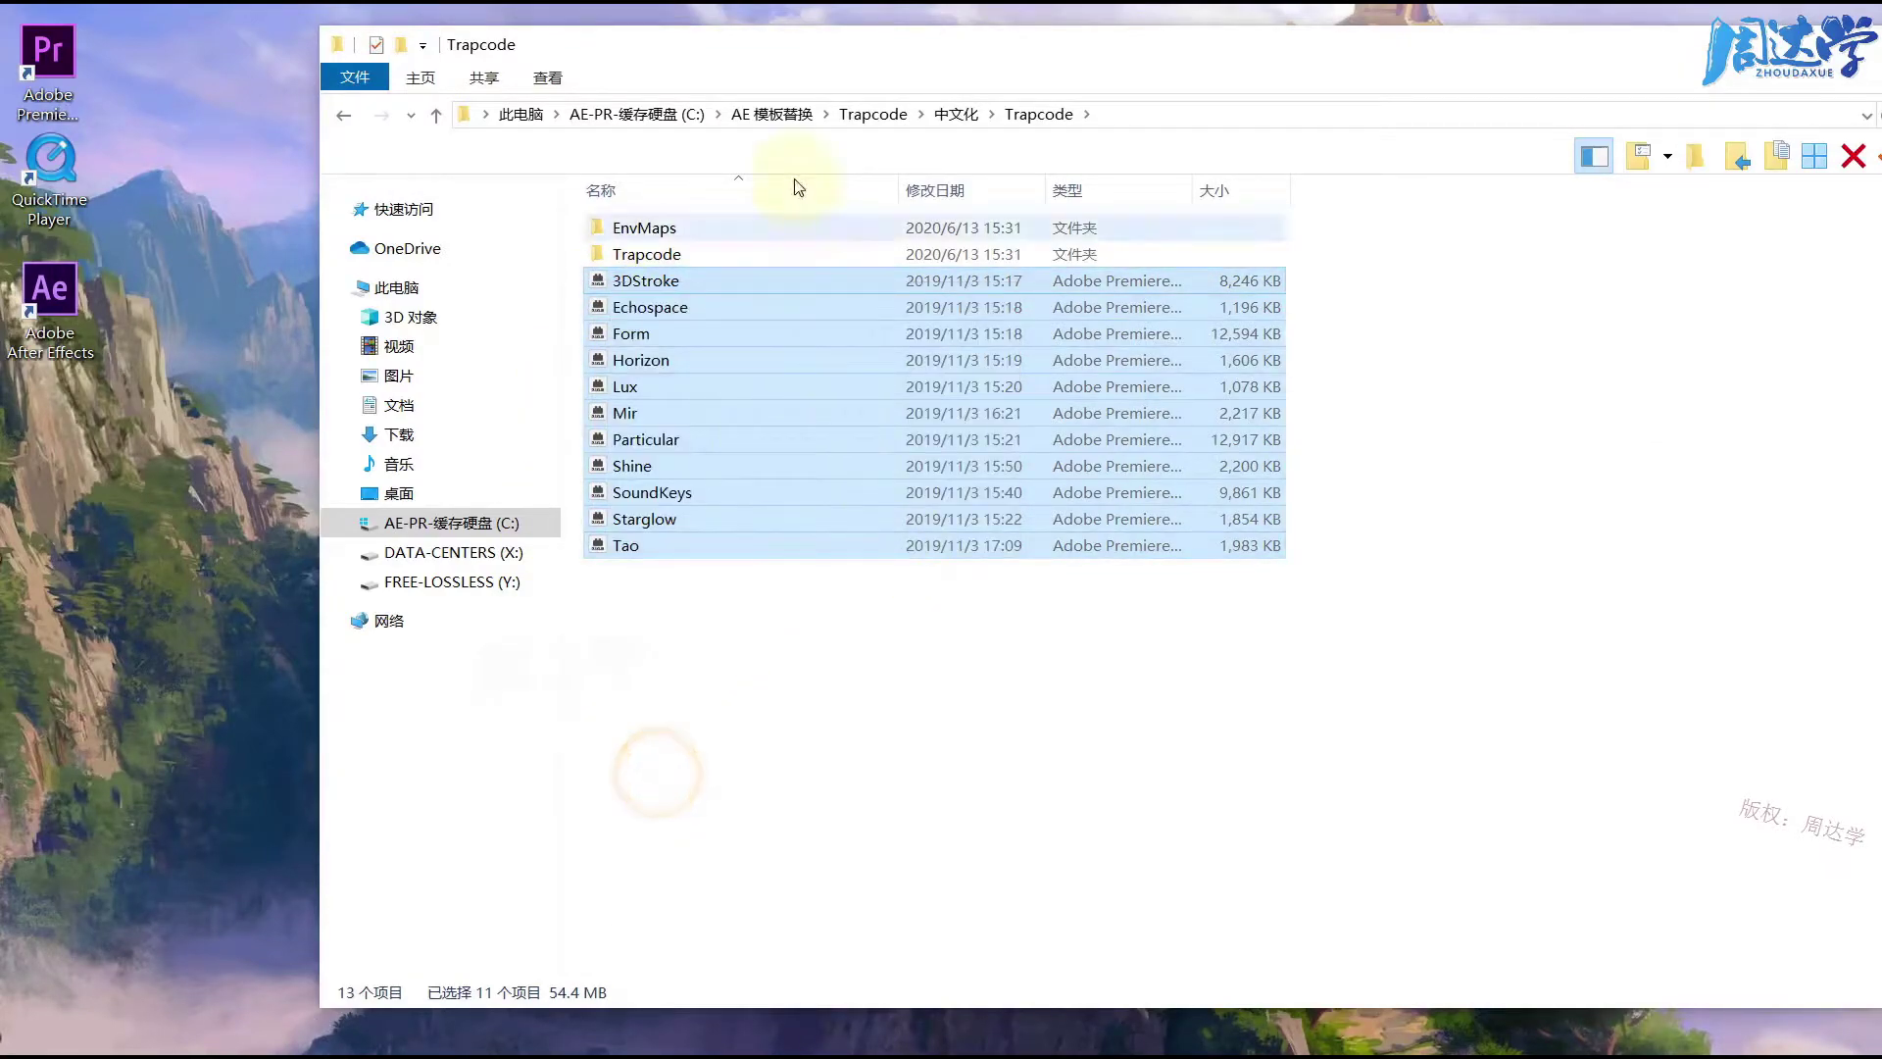
Open After Effects' install location from its desktop shortcut's Properties
left_click(56, 294)
right_click(56, 292)
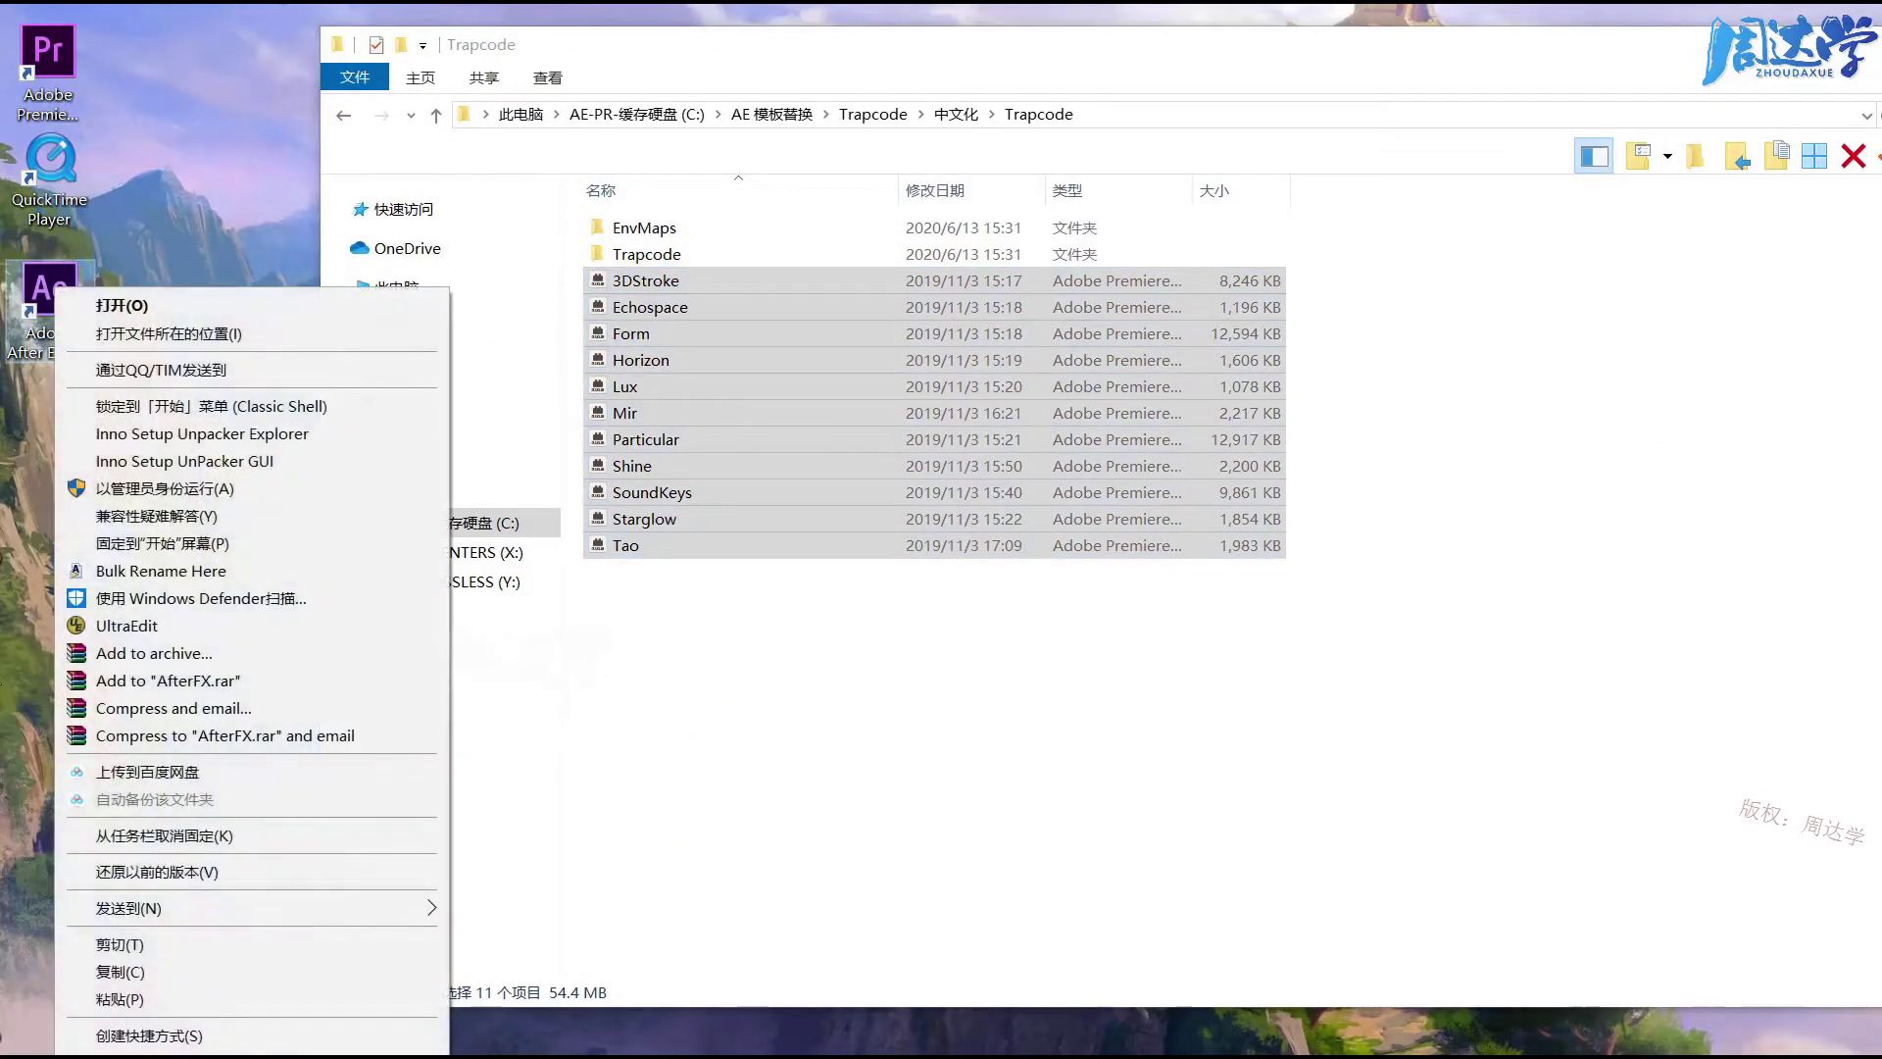
left_click(449, 990)
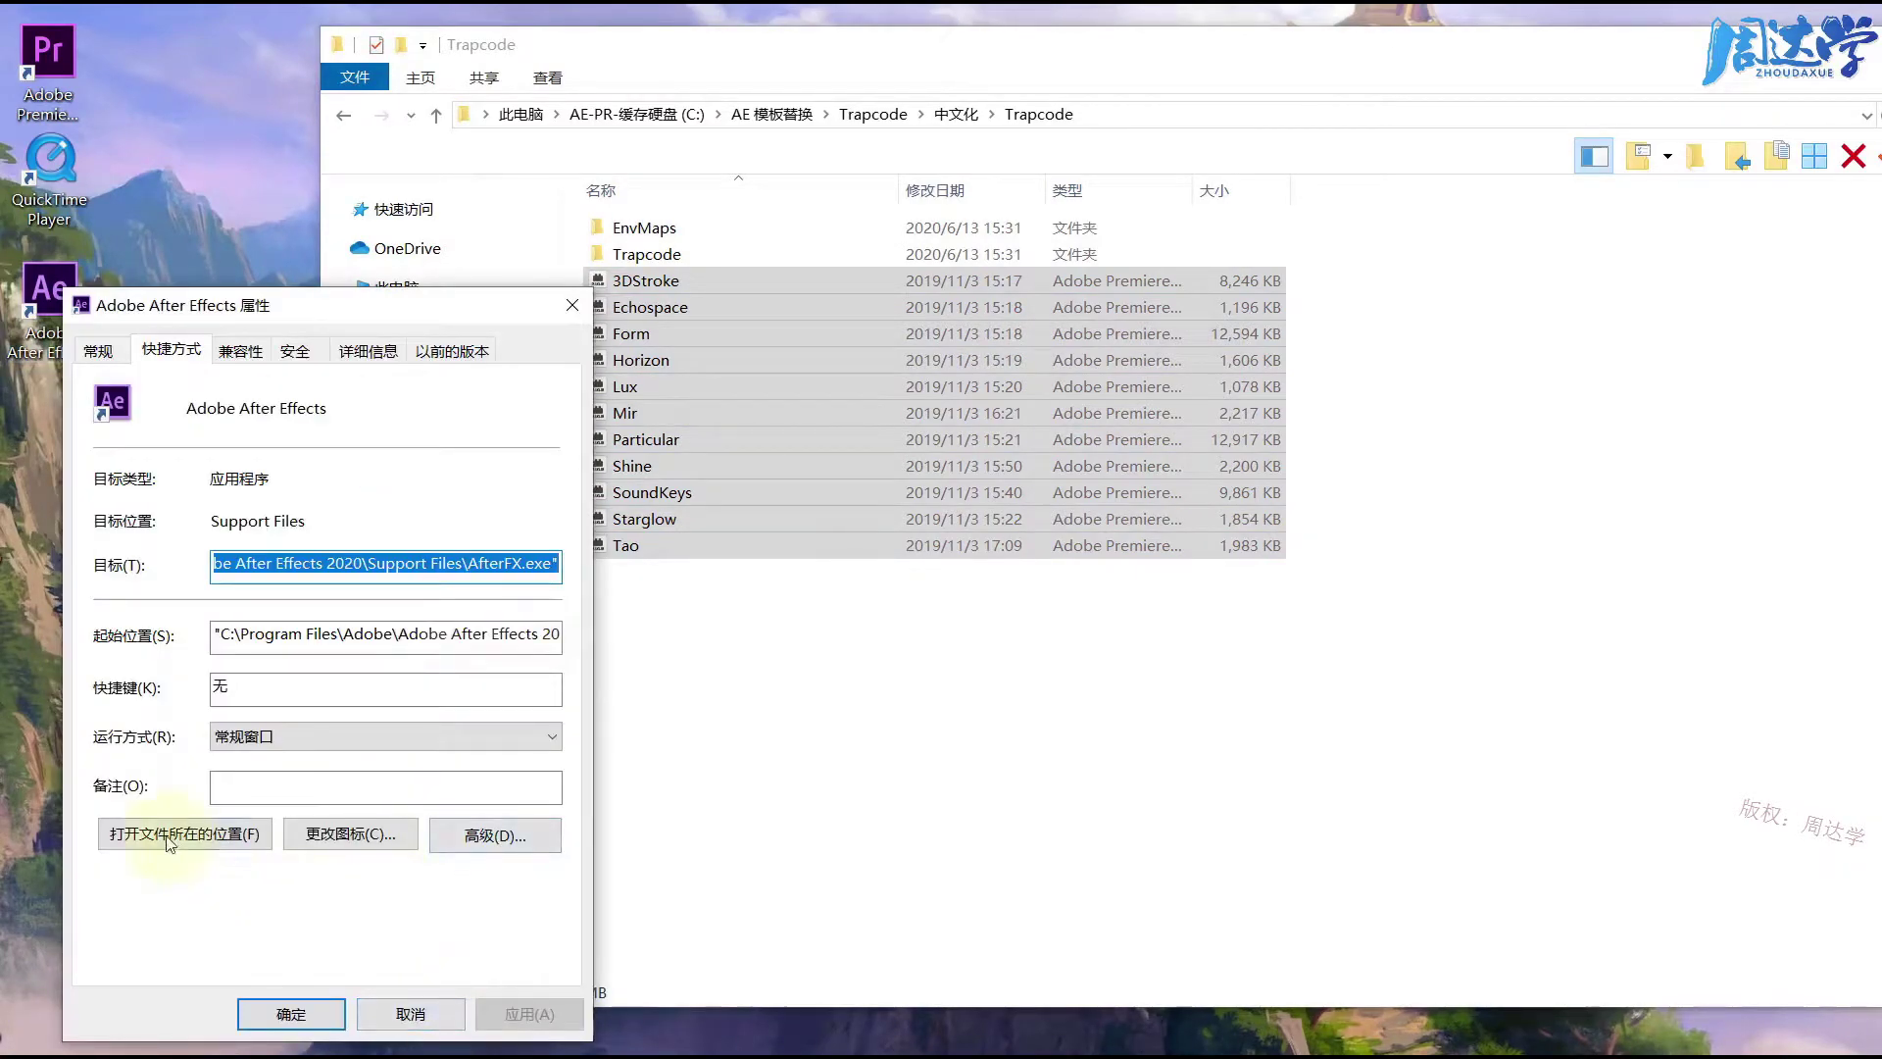
left_click(170, 841)
left_click(247, 927)
left_click(405, 1007)
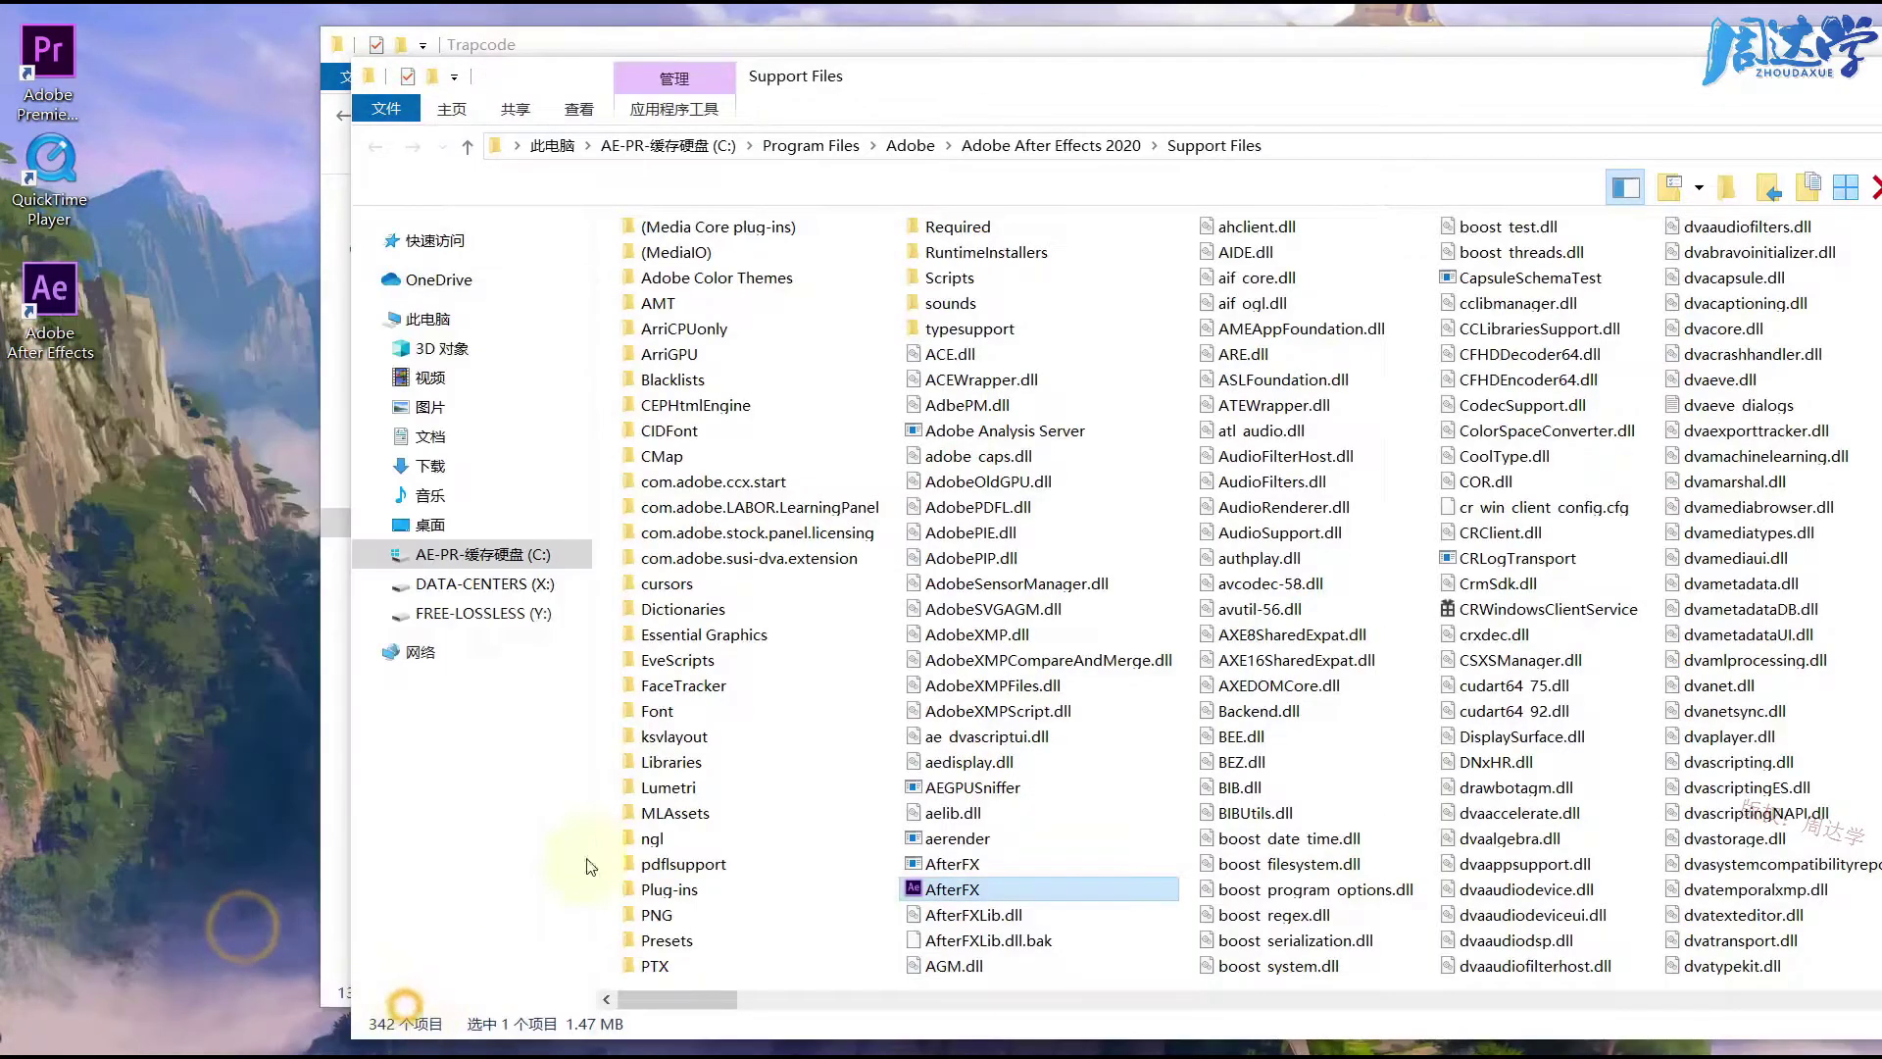
Browse to Adobe\Common\Plug-ins\7.0\MediaCore\Trapcode
left_click(908, 145)
left_click(670, 499)
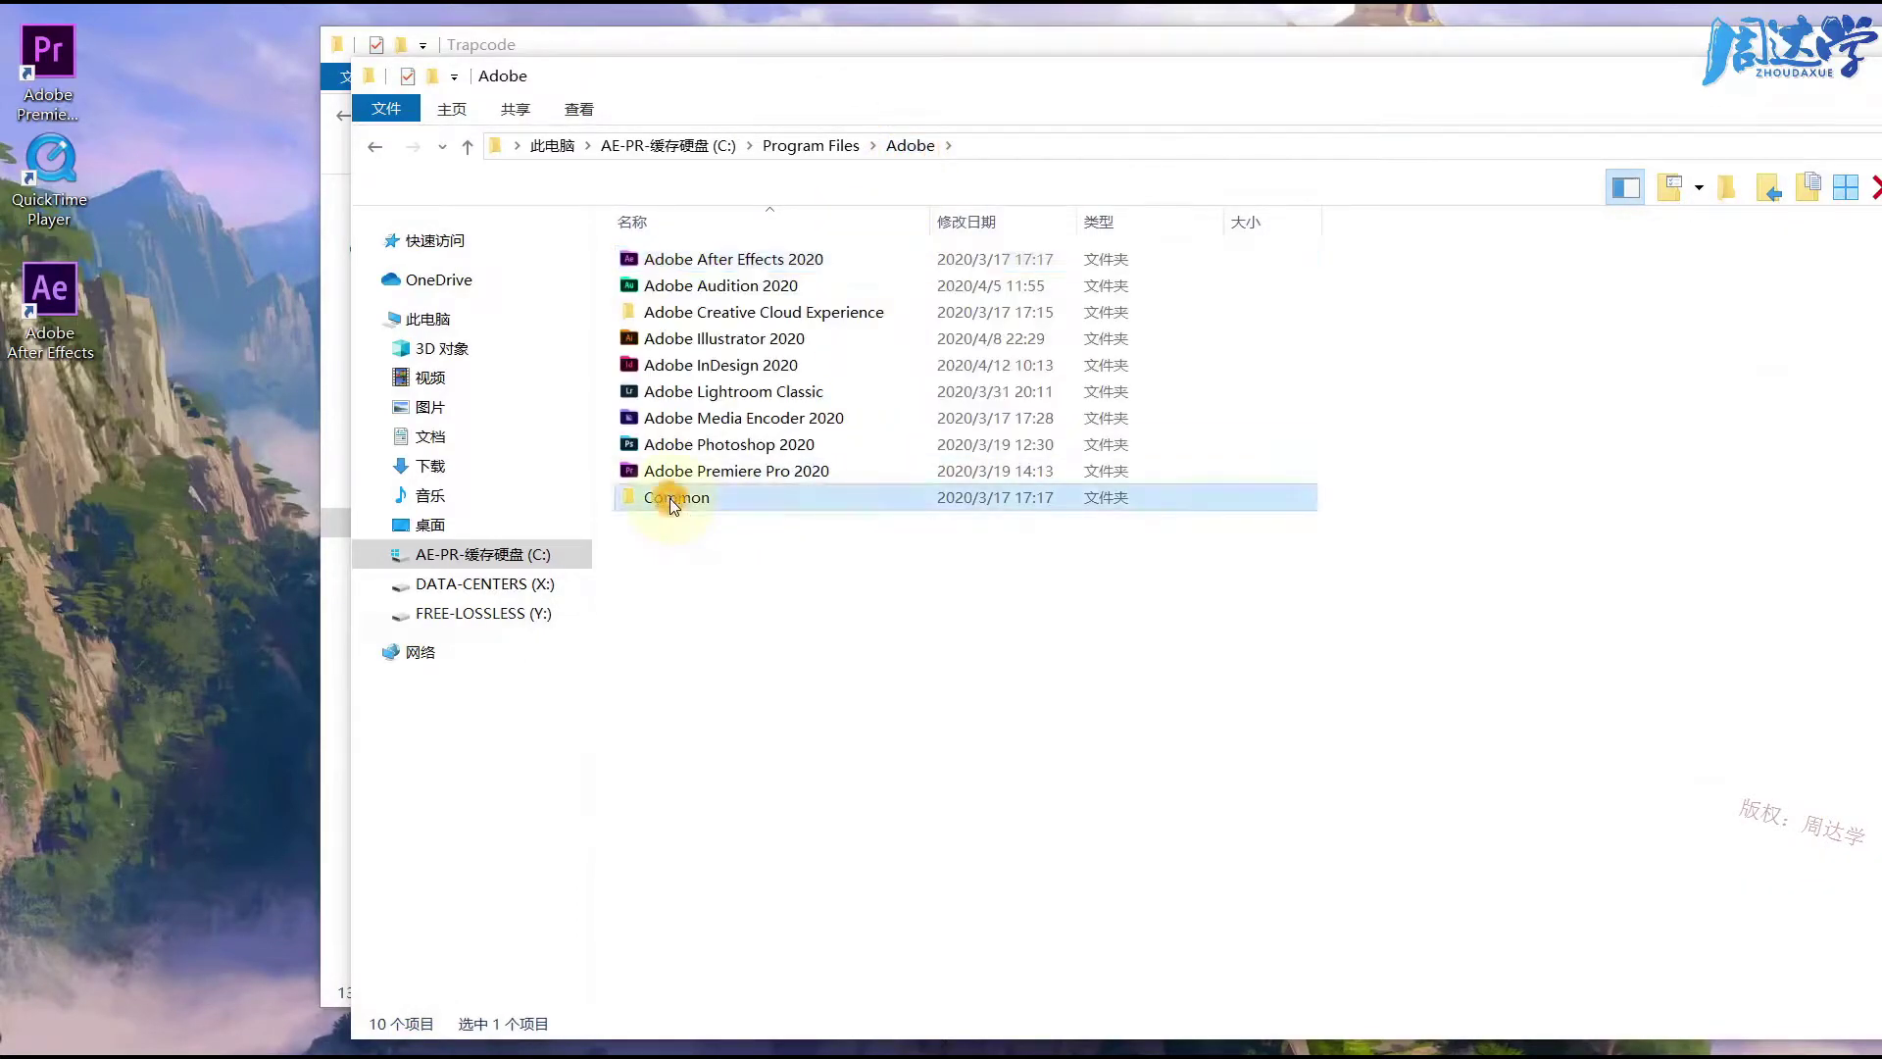
double_click(671, 499)
left_click(665, 257)
double_click(665, 257)
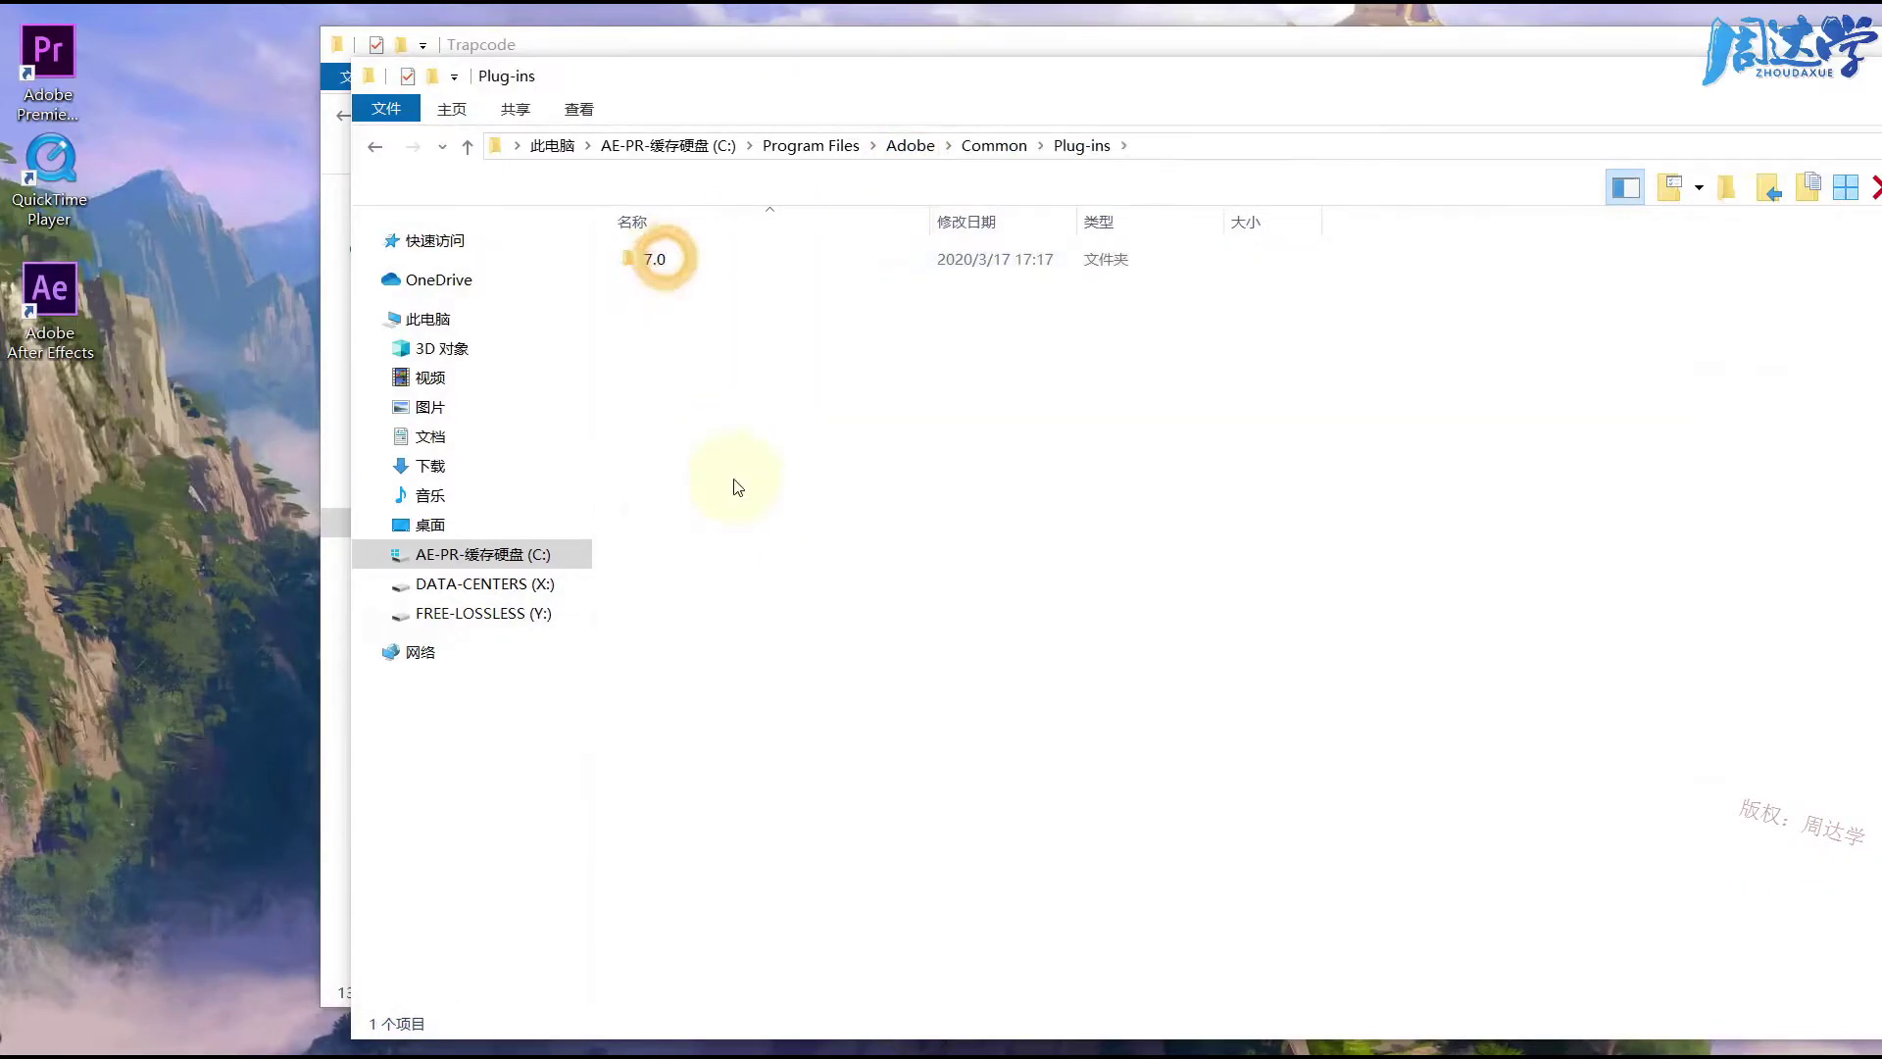
double_click(652, 263)
double_click(668, 262)
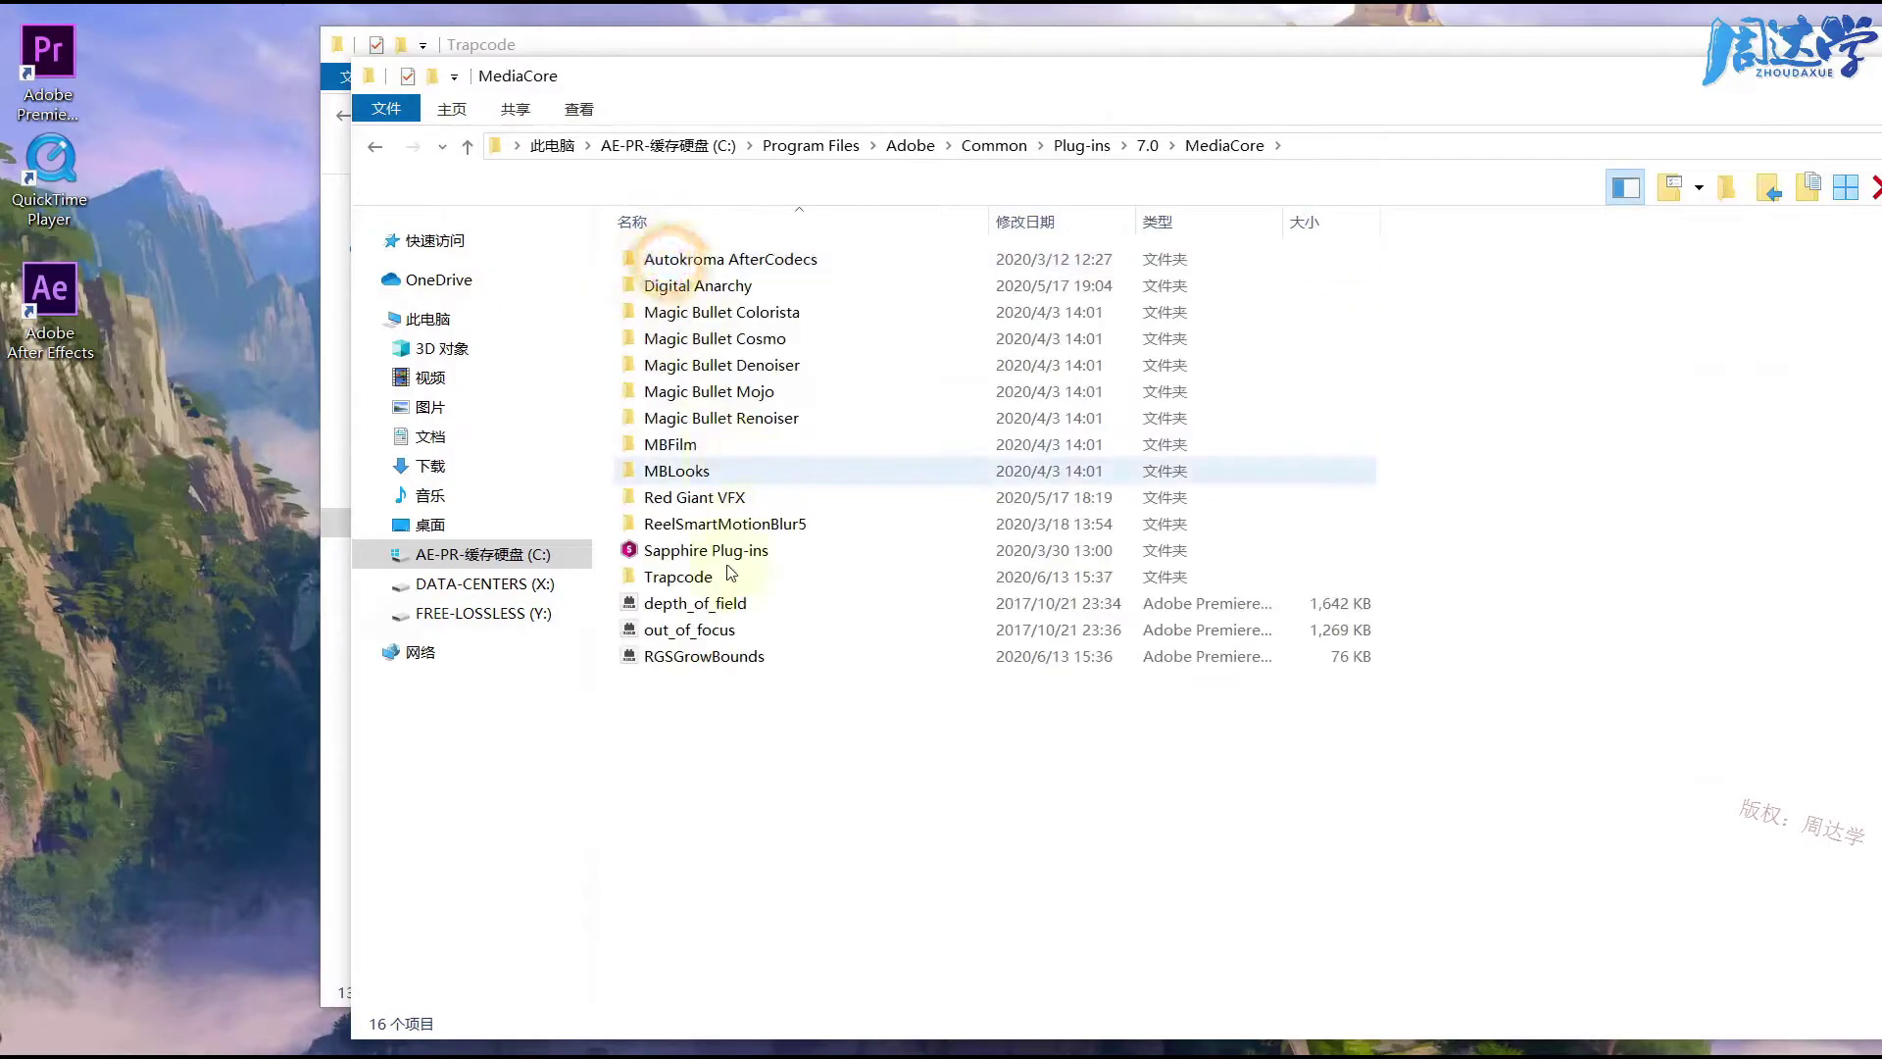
double_click(674, 578)
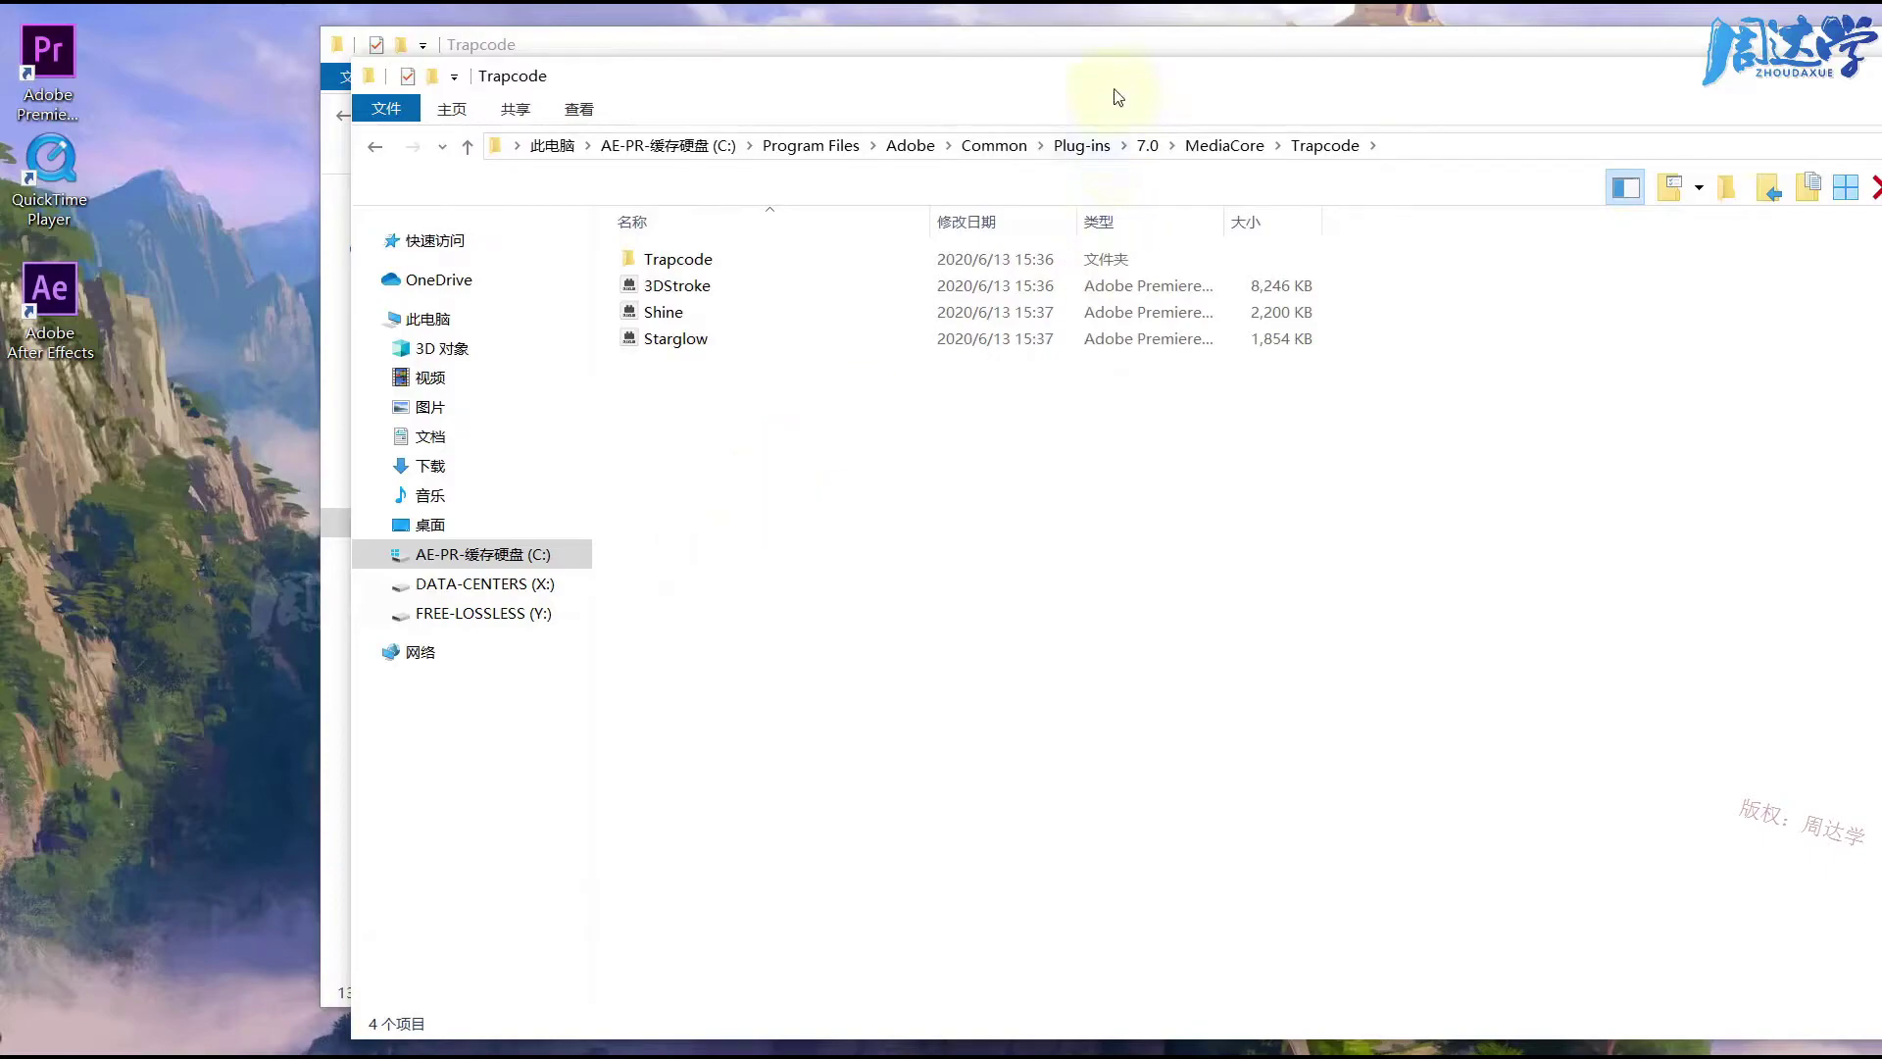
Arrange the windows, copy the MediaCore Trapcode folder path, and open a new Explorer window
left_click_drag(1118, 97, 853, 191)
left_click_drag(1000, 43, 1493, 0)
left_click(481, 588)
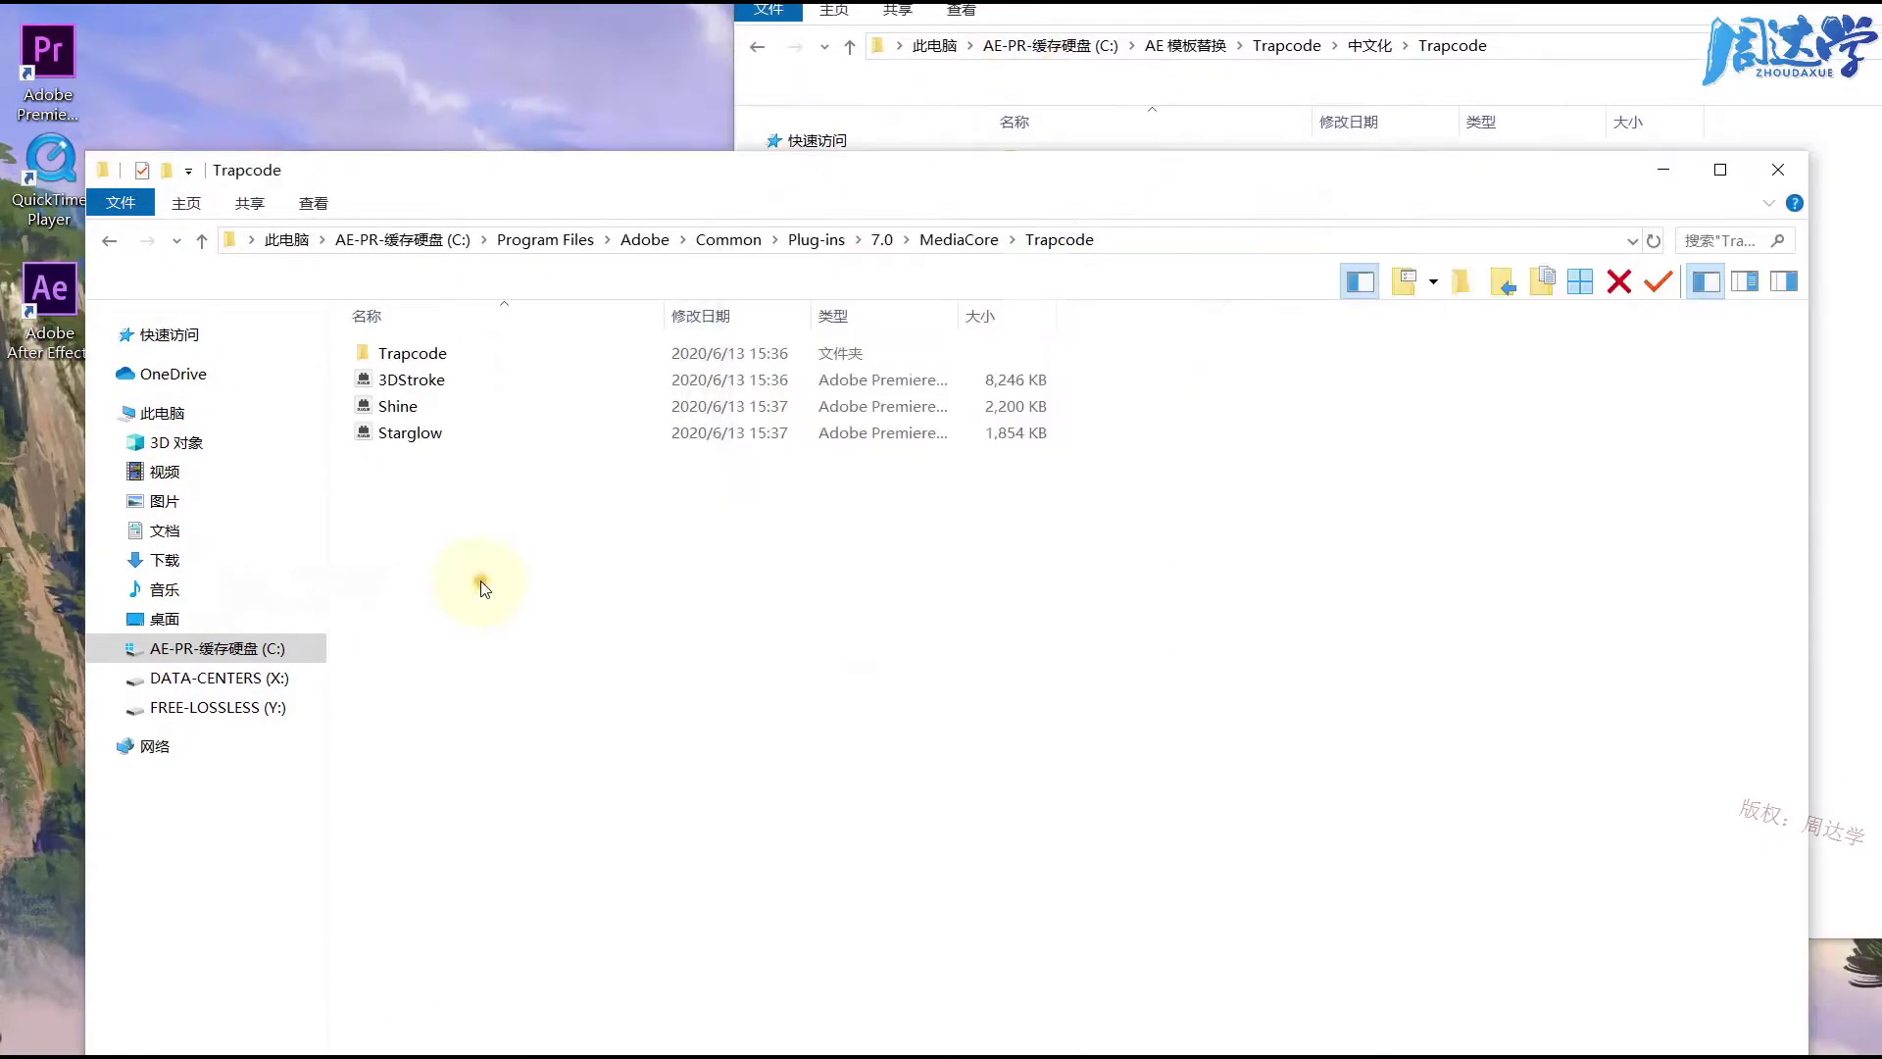
left_click_drag(1056, 183, 1036, 195)
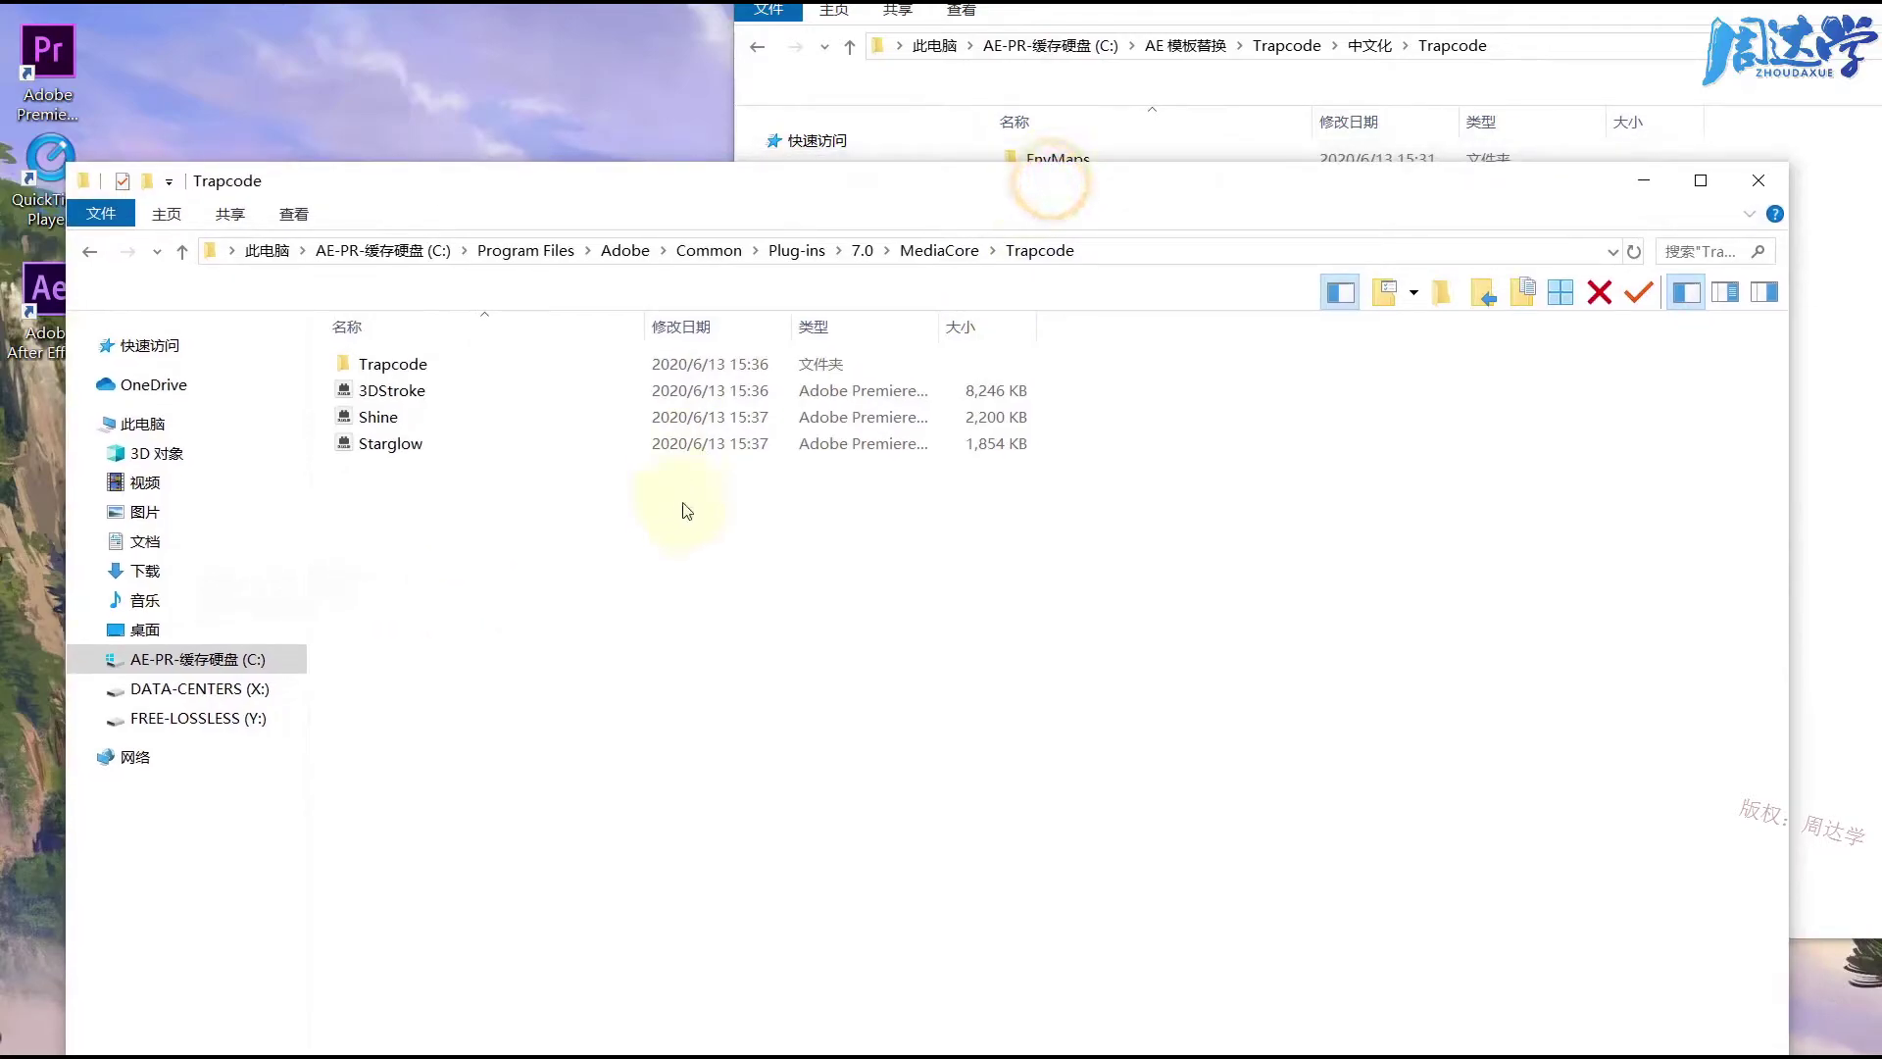
left_click(1178, 253)
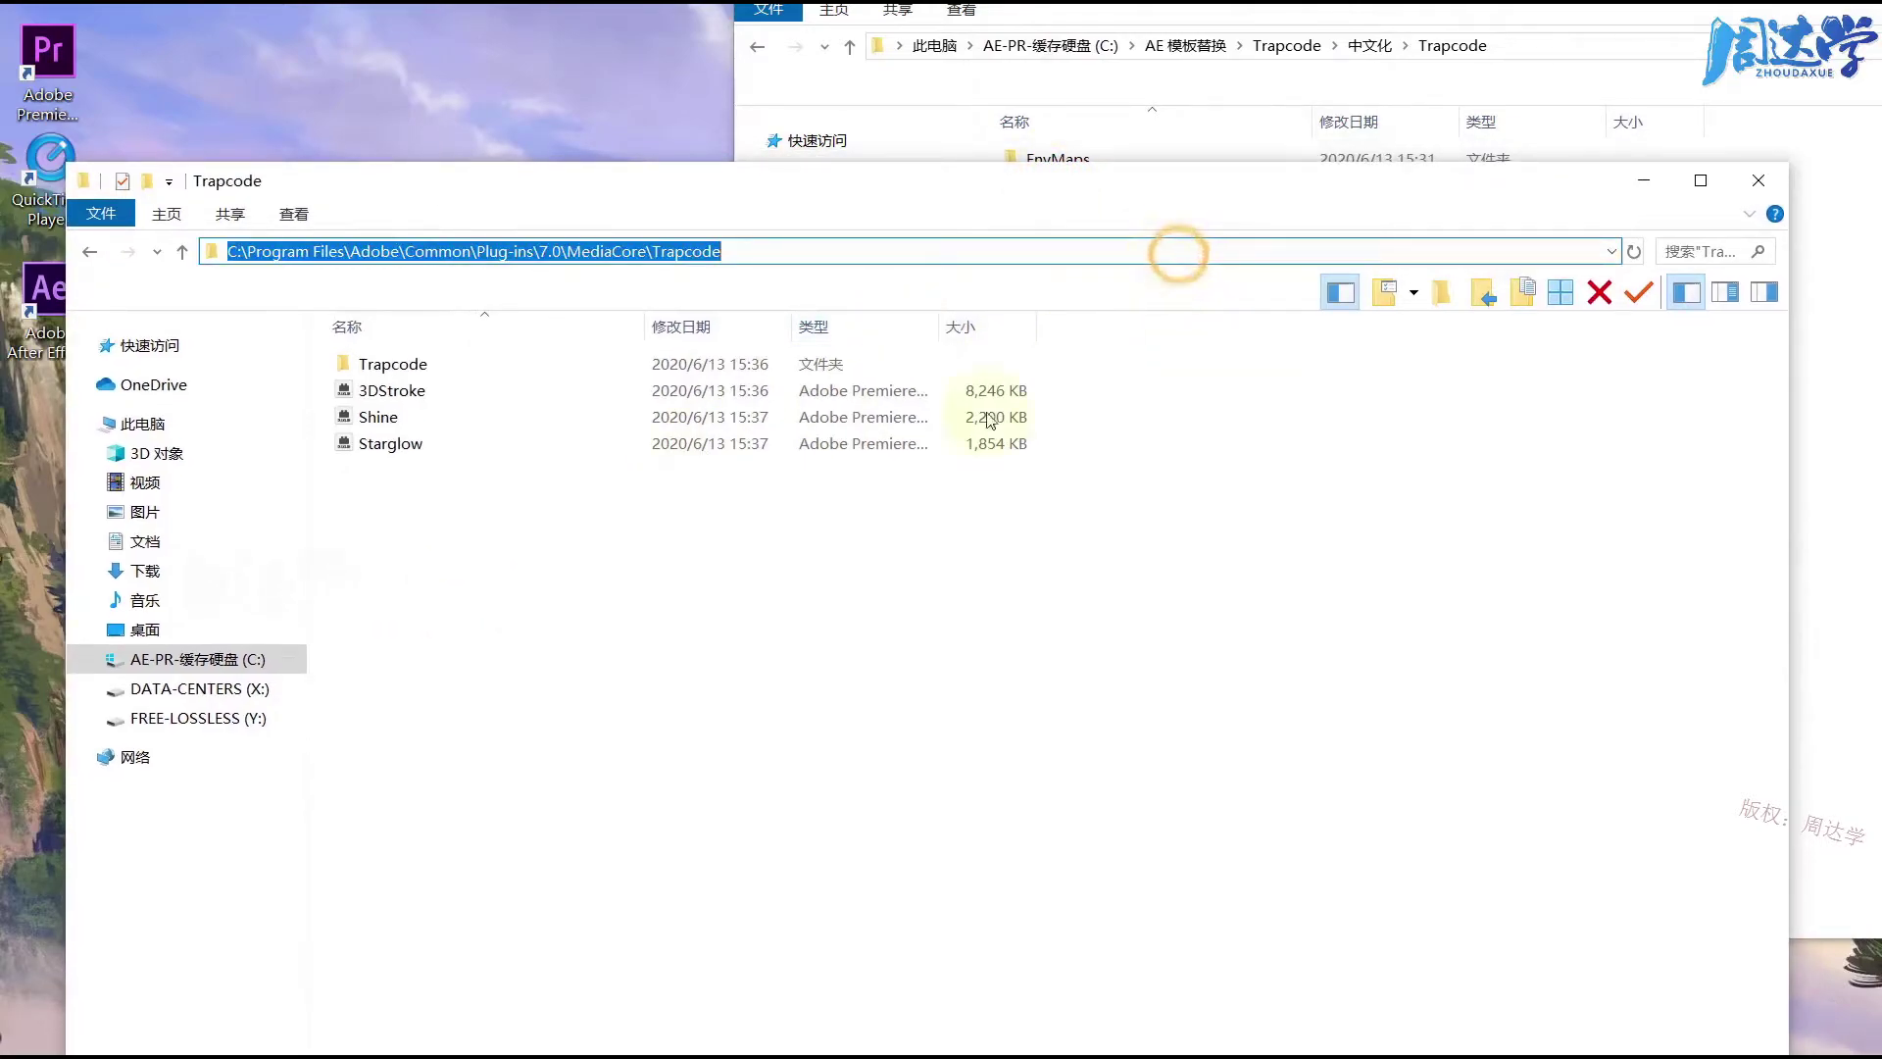
left_click(775, 521)
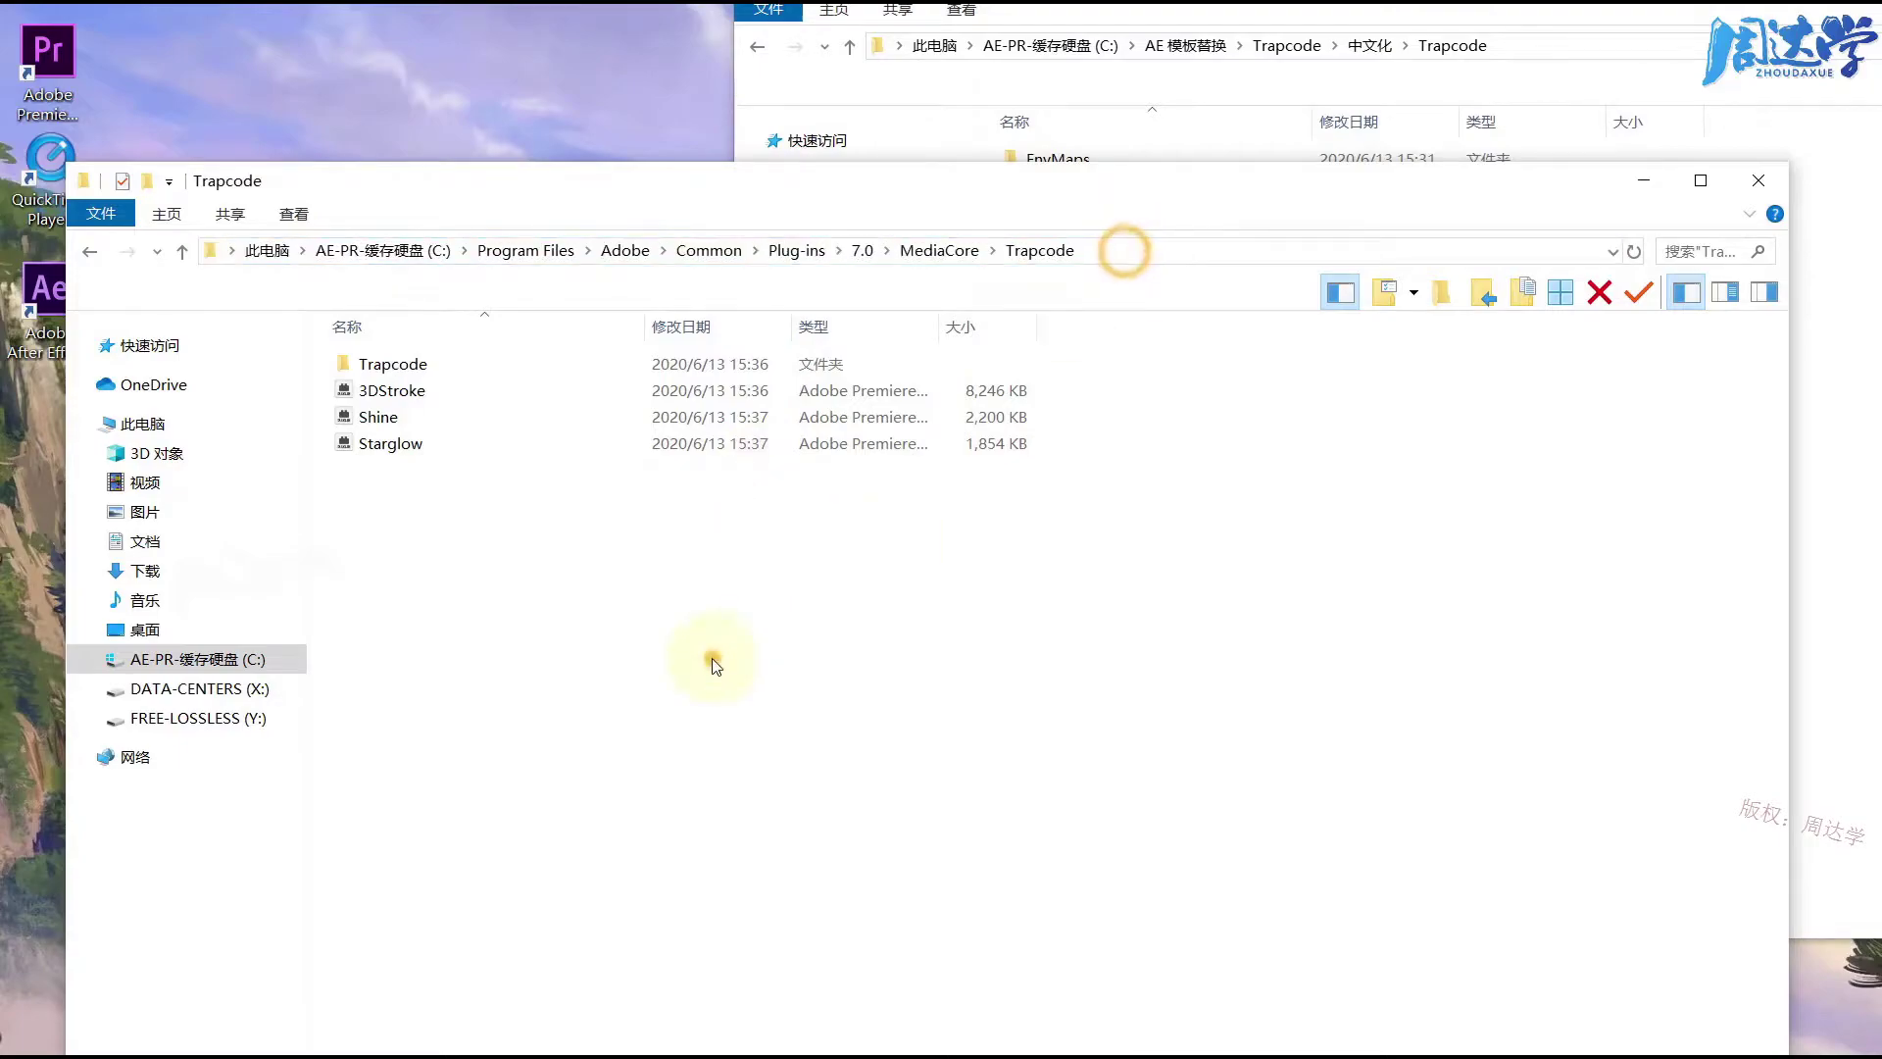
key("super+e")
Go to Adobe After Effects 2020\Support Files\Plug-ins\Trapcode via the pasted MediaCore path
left_click(774, 220)
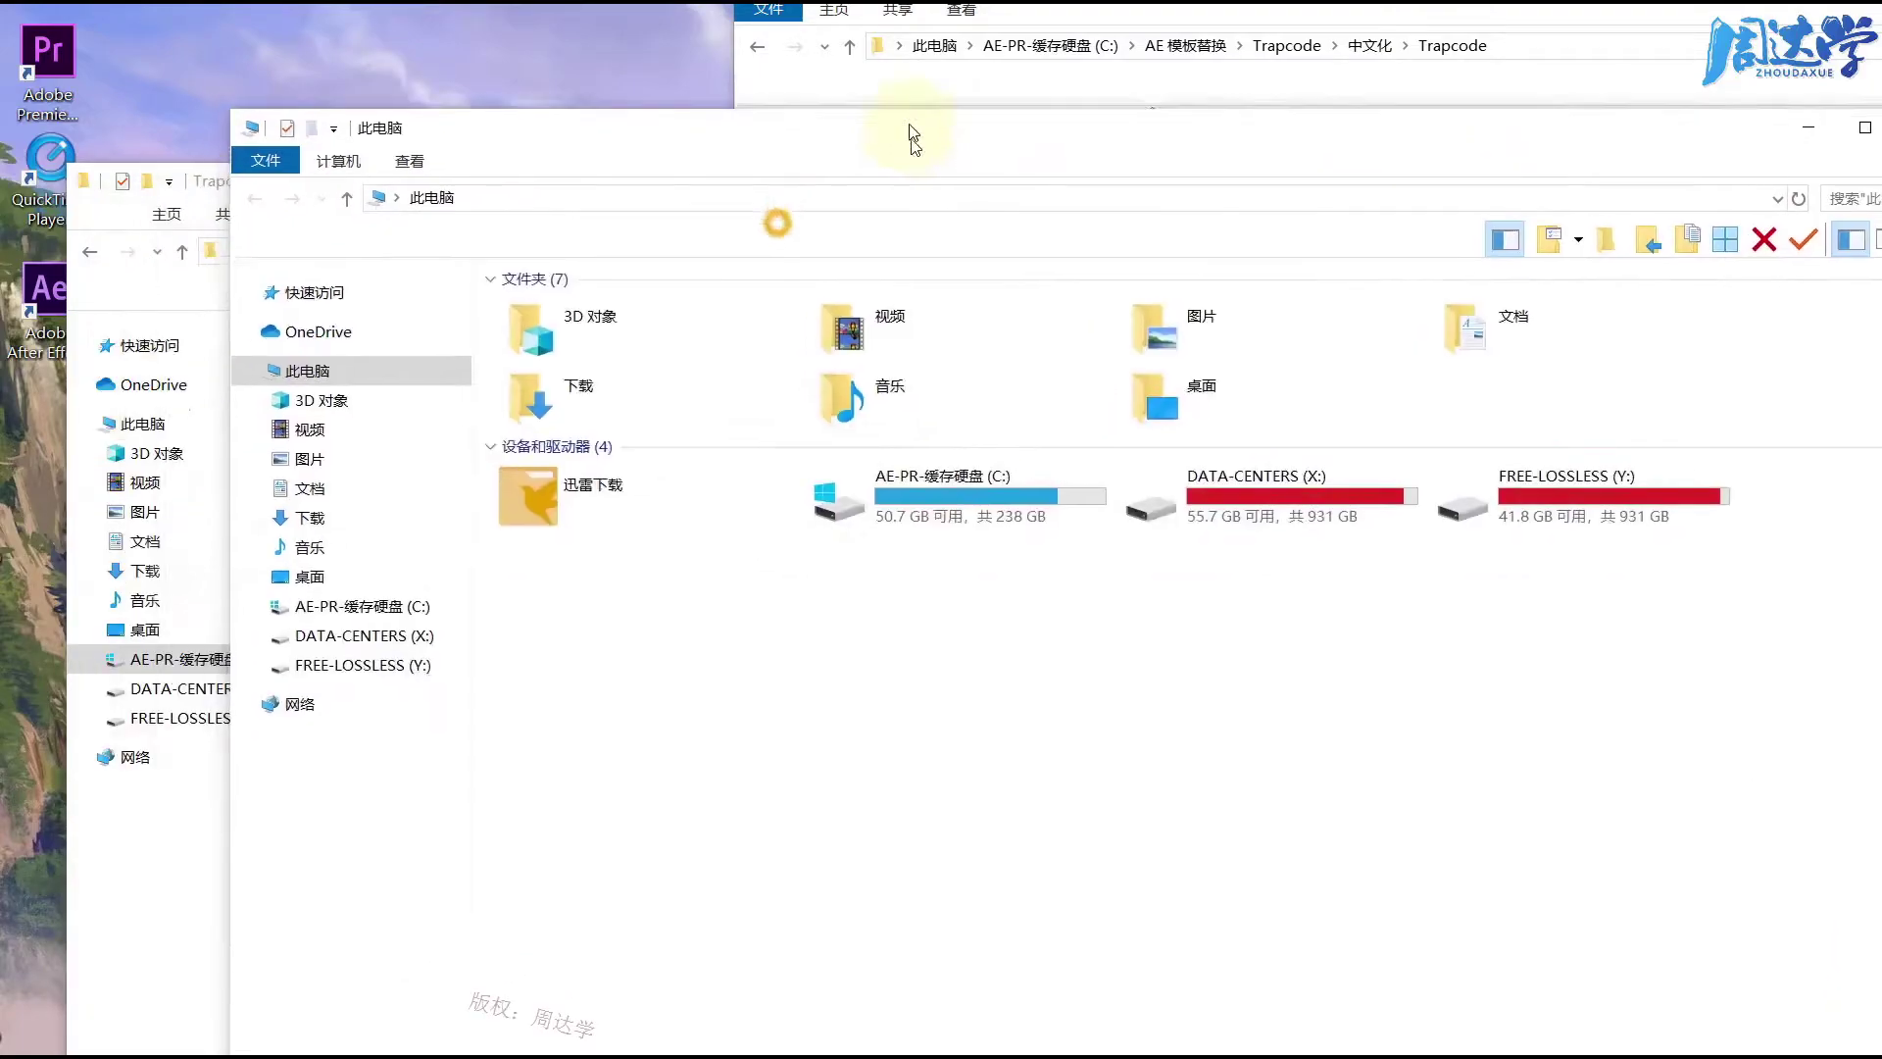
left_click(863, 173)
type("C:\\Program Files\\Adobe\\Common\\Plug-ins\\7.0\\MediaCore\\Trapcode")
key("Return")
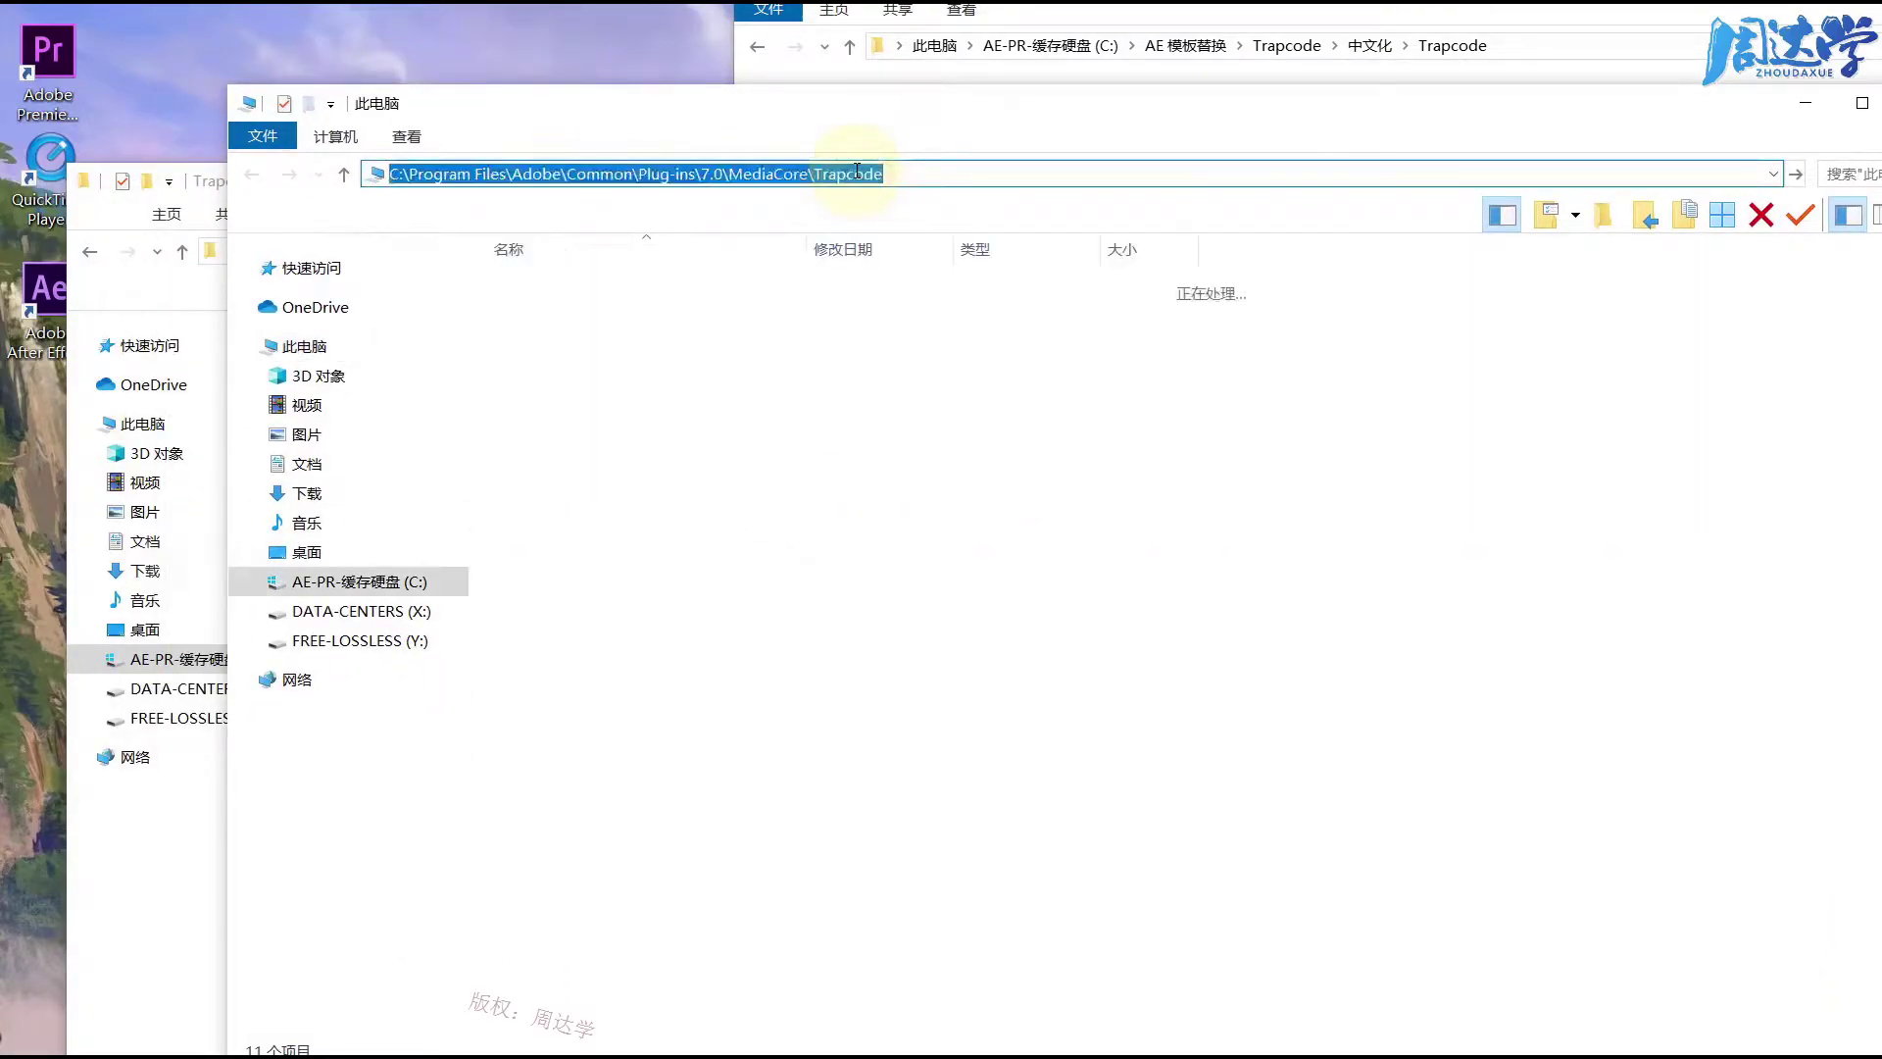
left_click(787, 173)
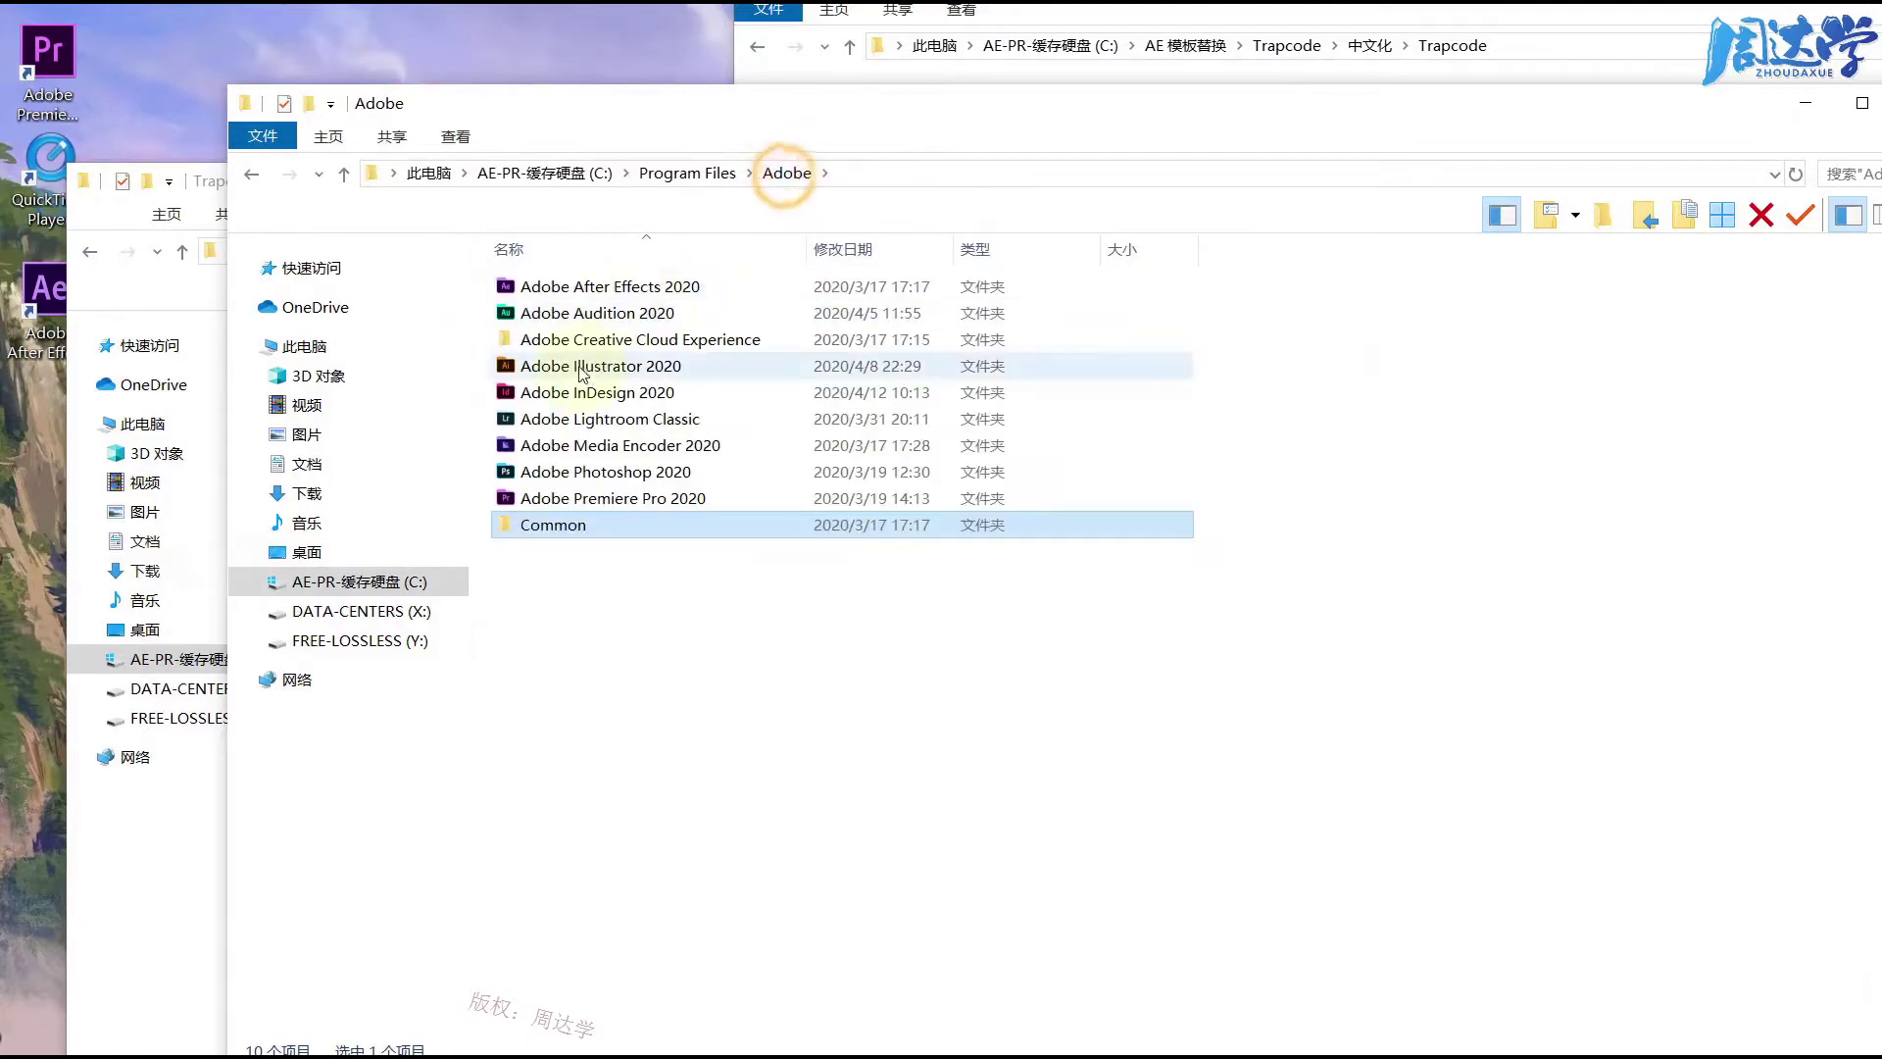
double_click(564, 285)
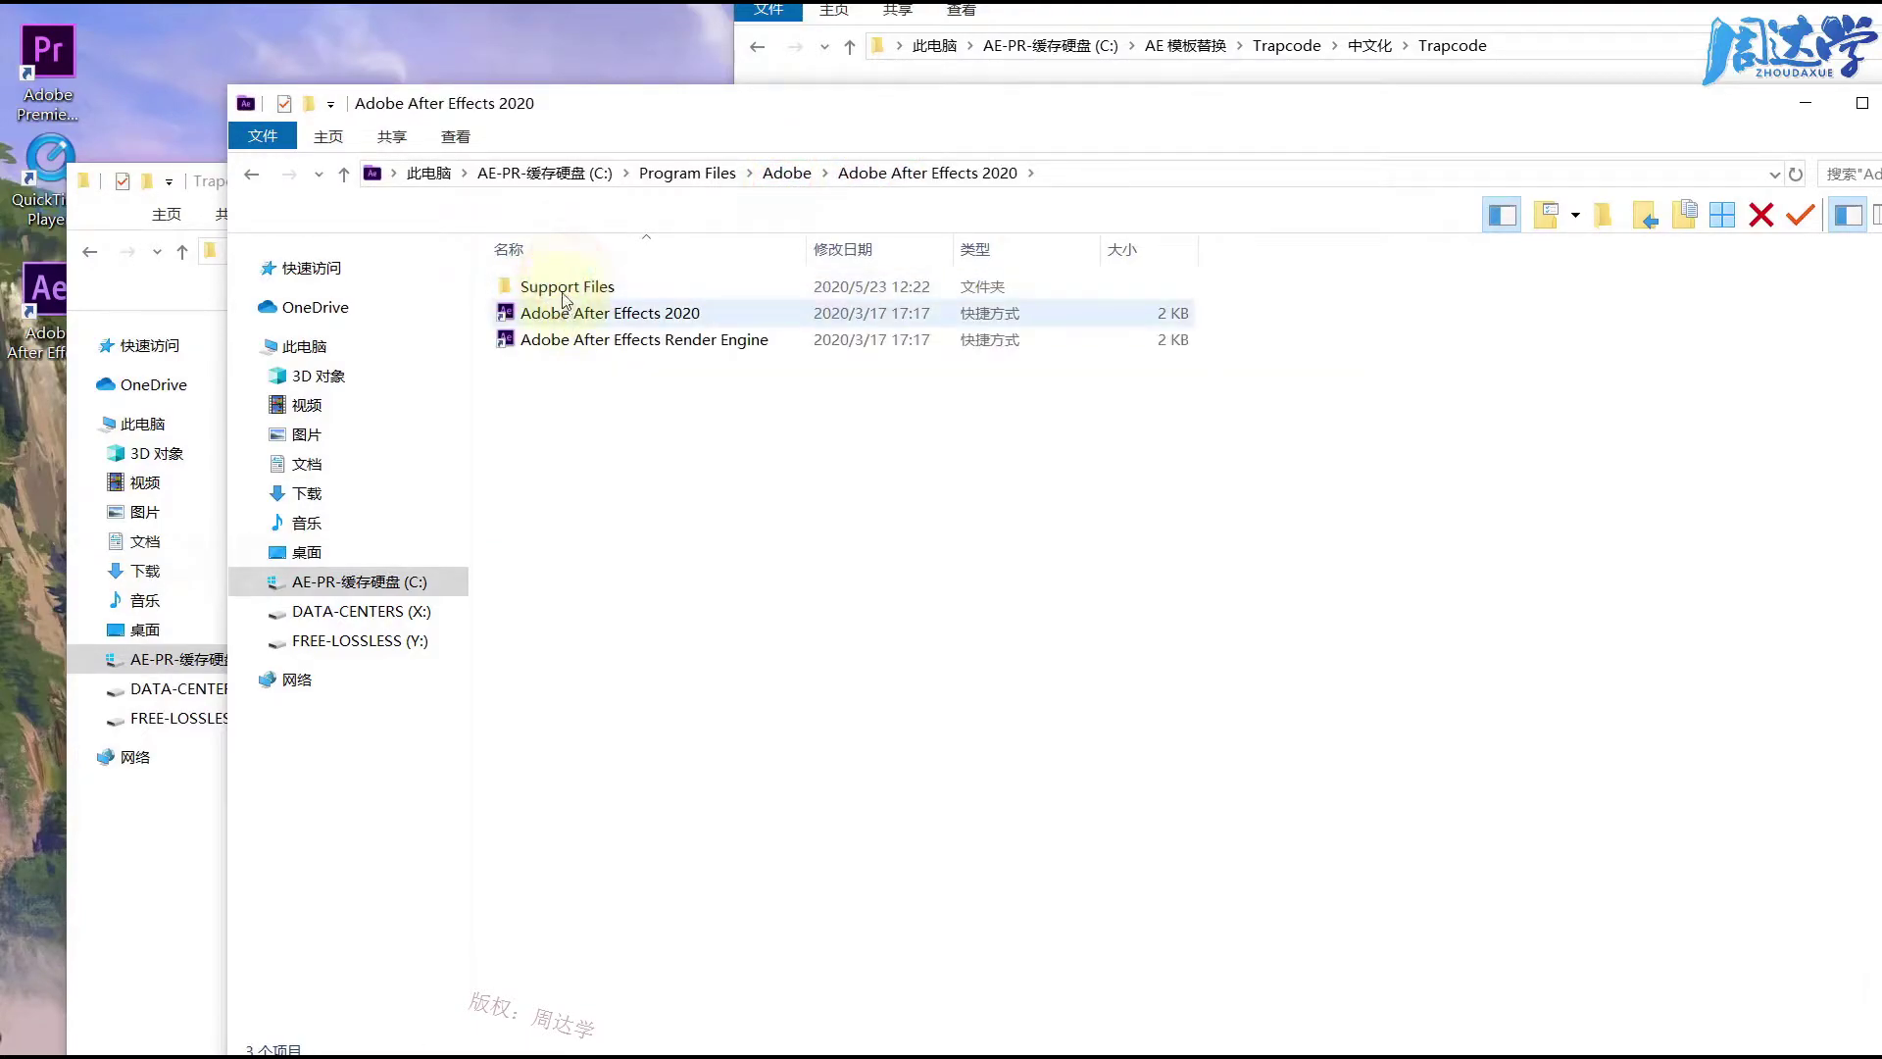
double_click(565, 294)
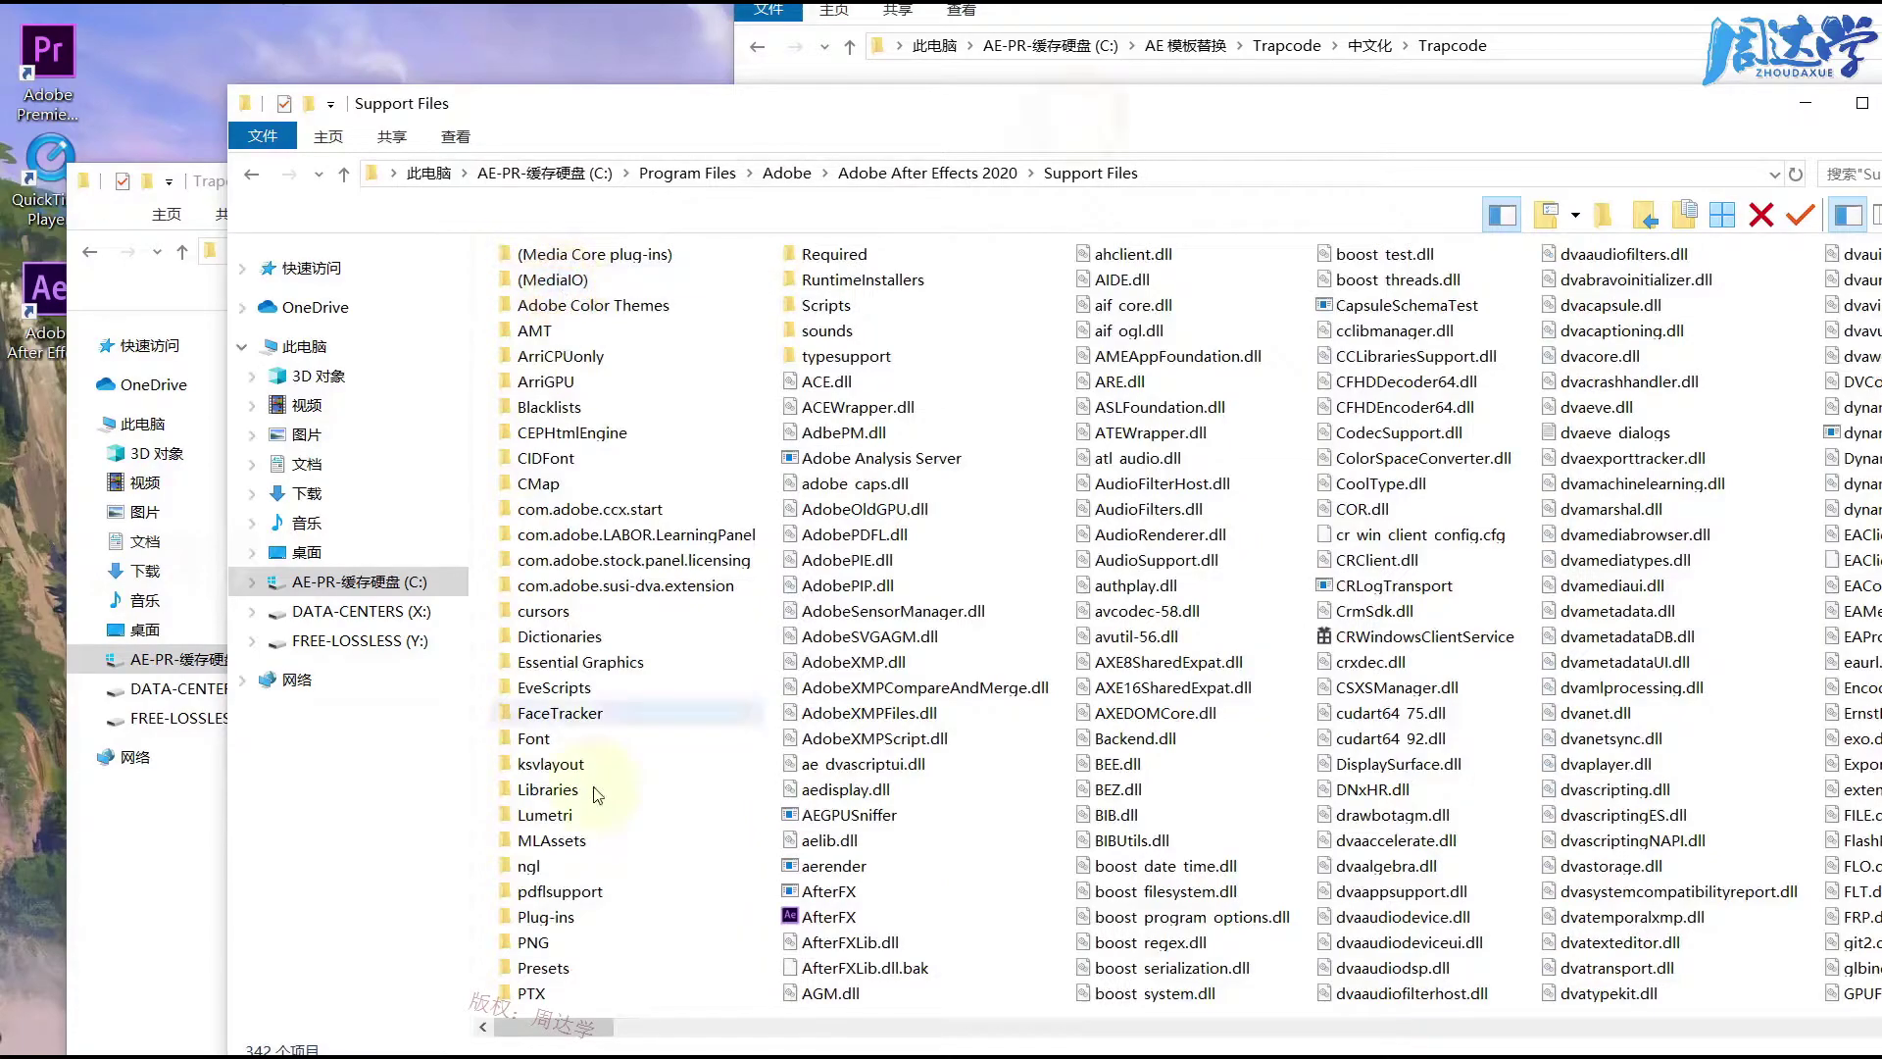
double_click(550, 919)
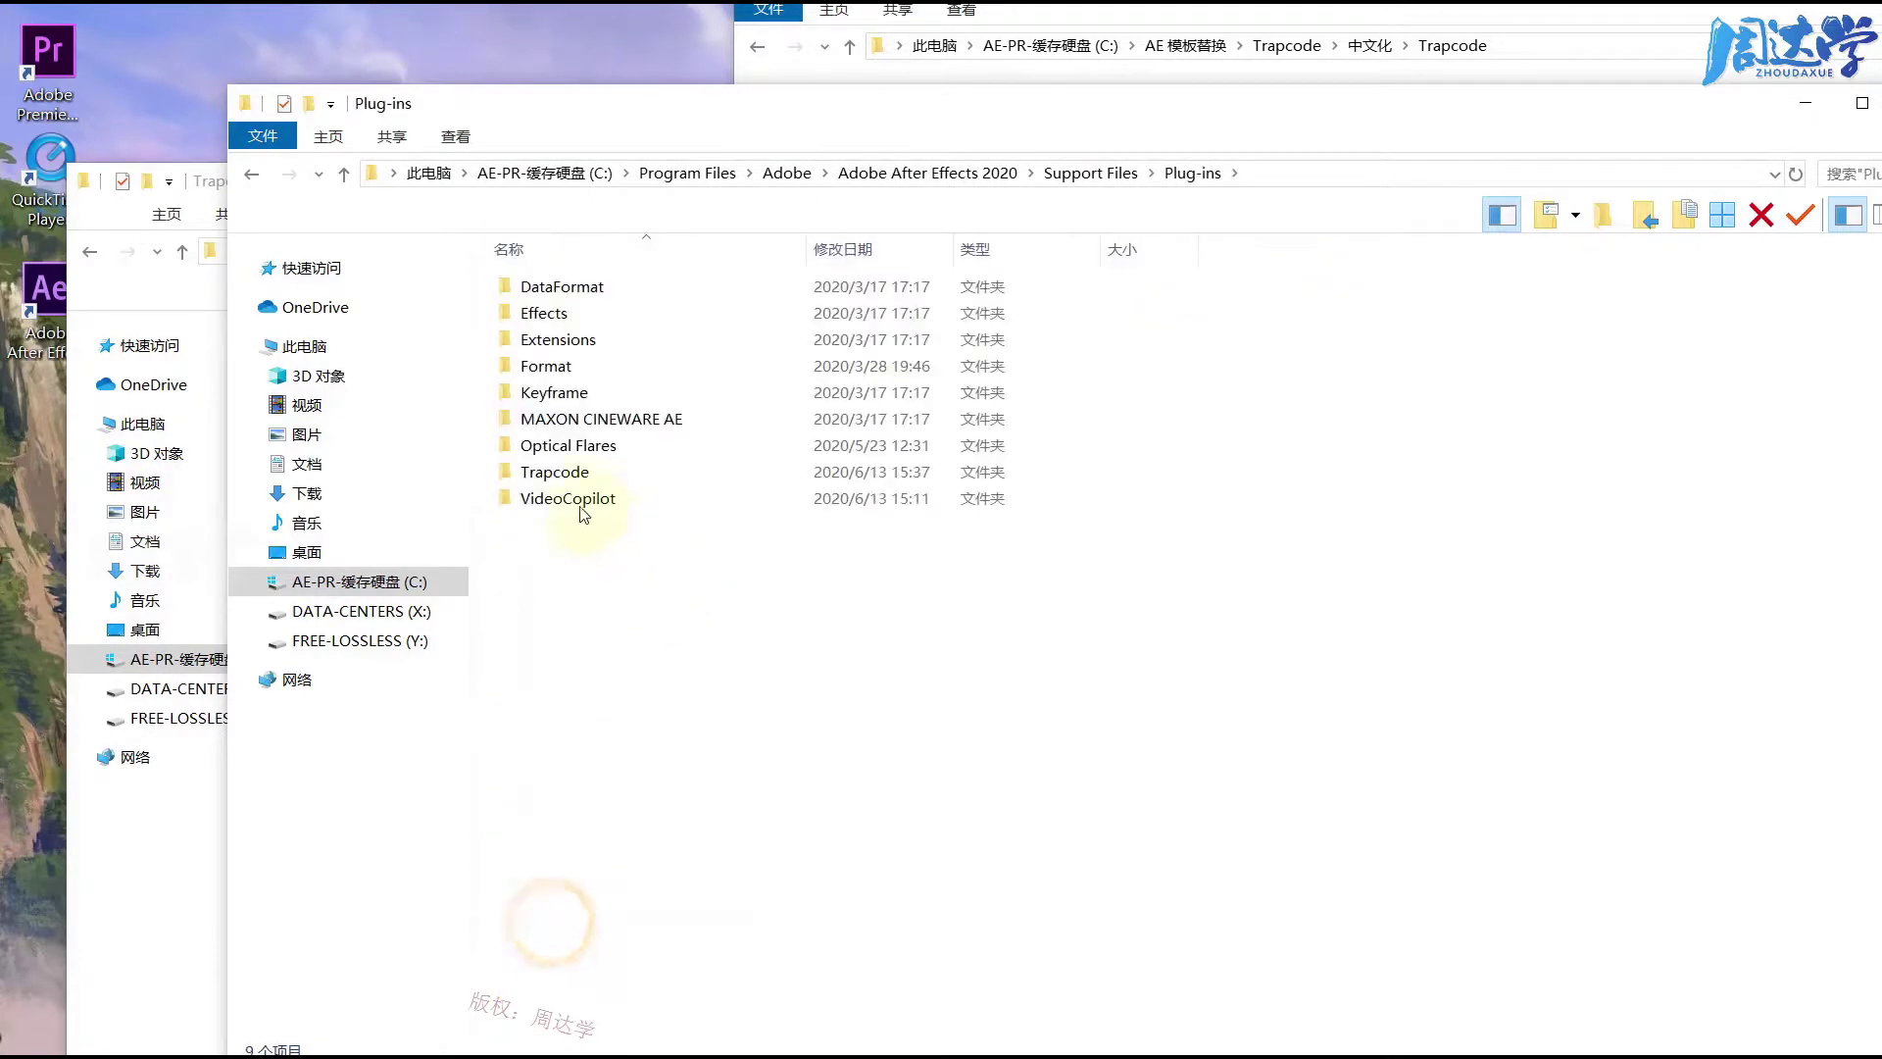
left_click(558, 476)
double_click(557, 475)
Cut the EnvMaps folder and eight plug-in files from that Trapcode folder
left_click_drag(674, 586, 506, 281)
right_click(547, 312)
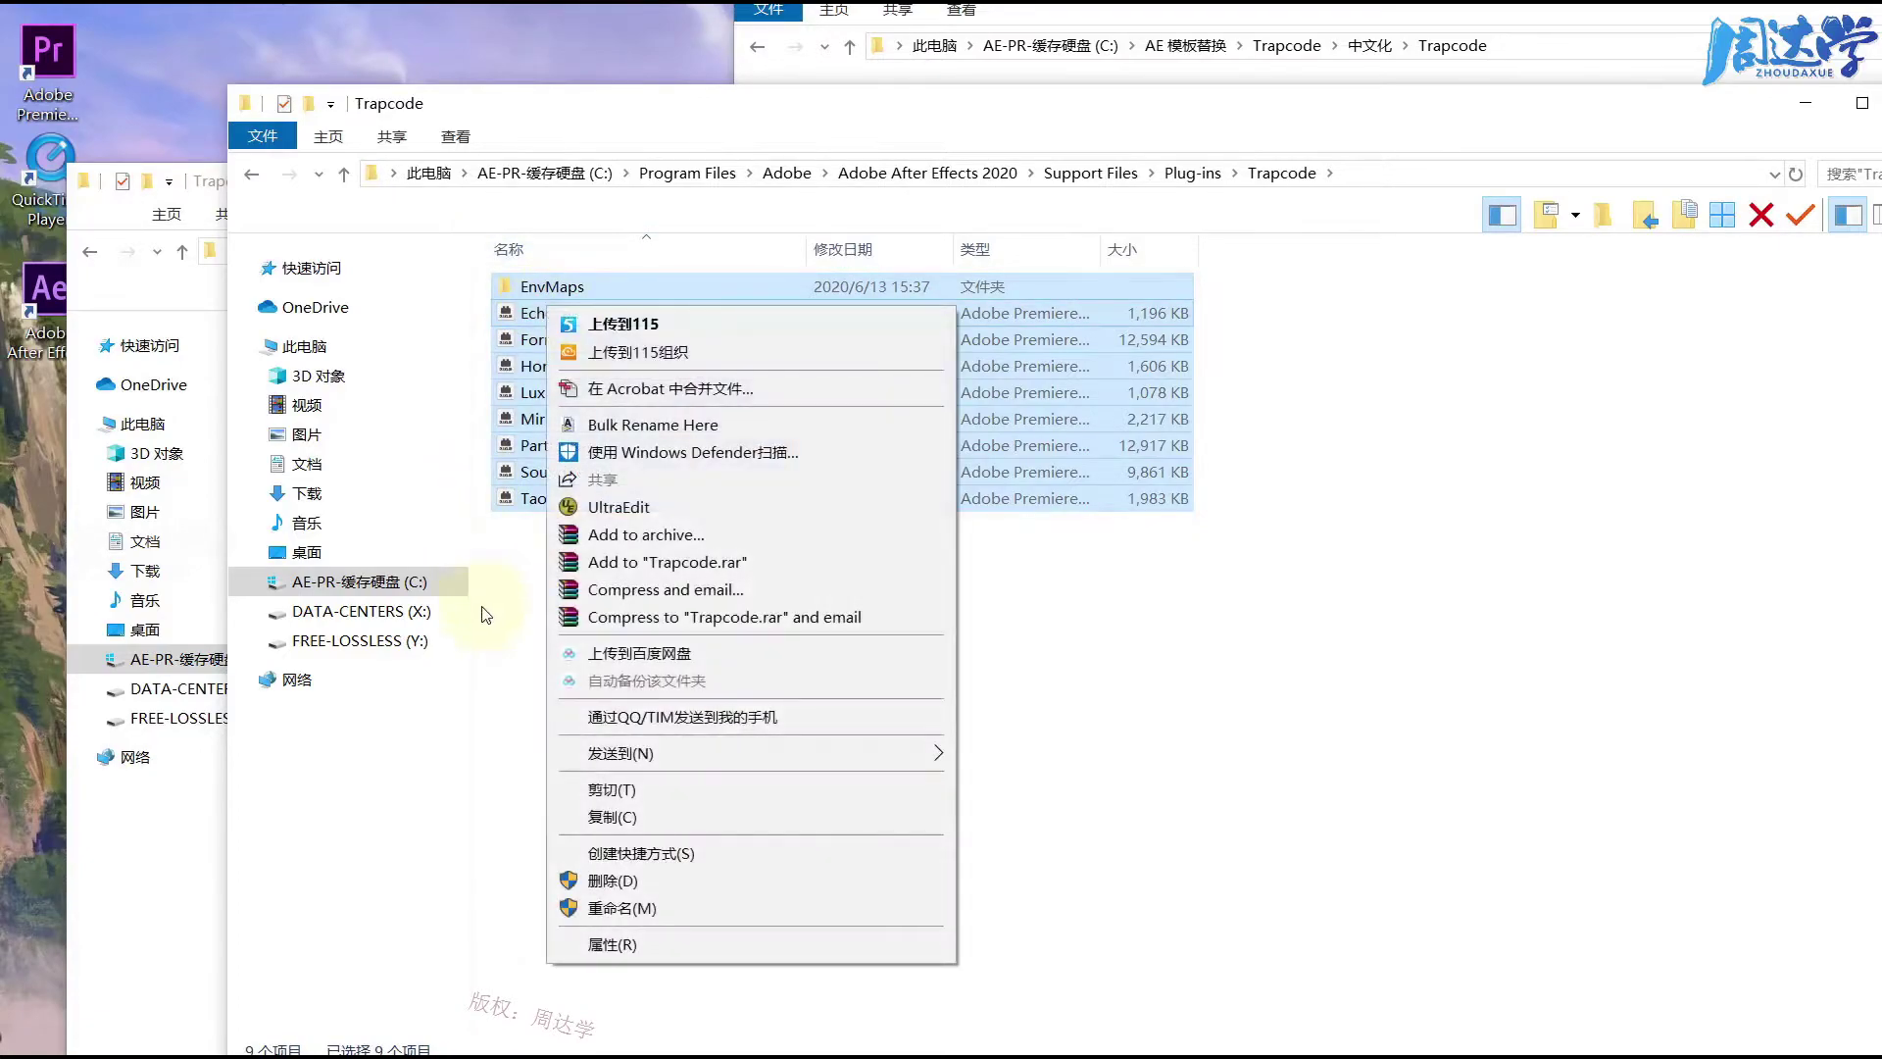
left_click(586, 784)
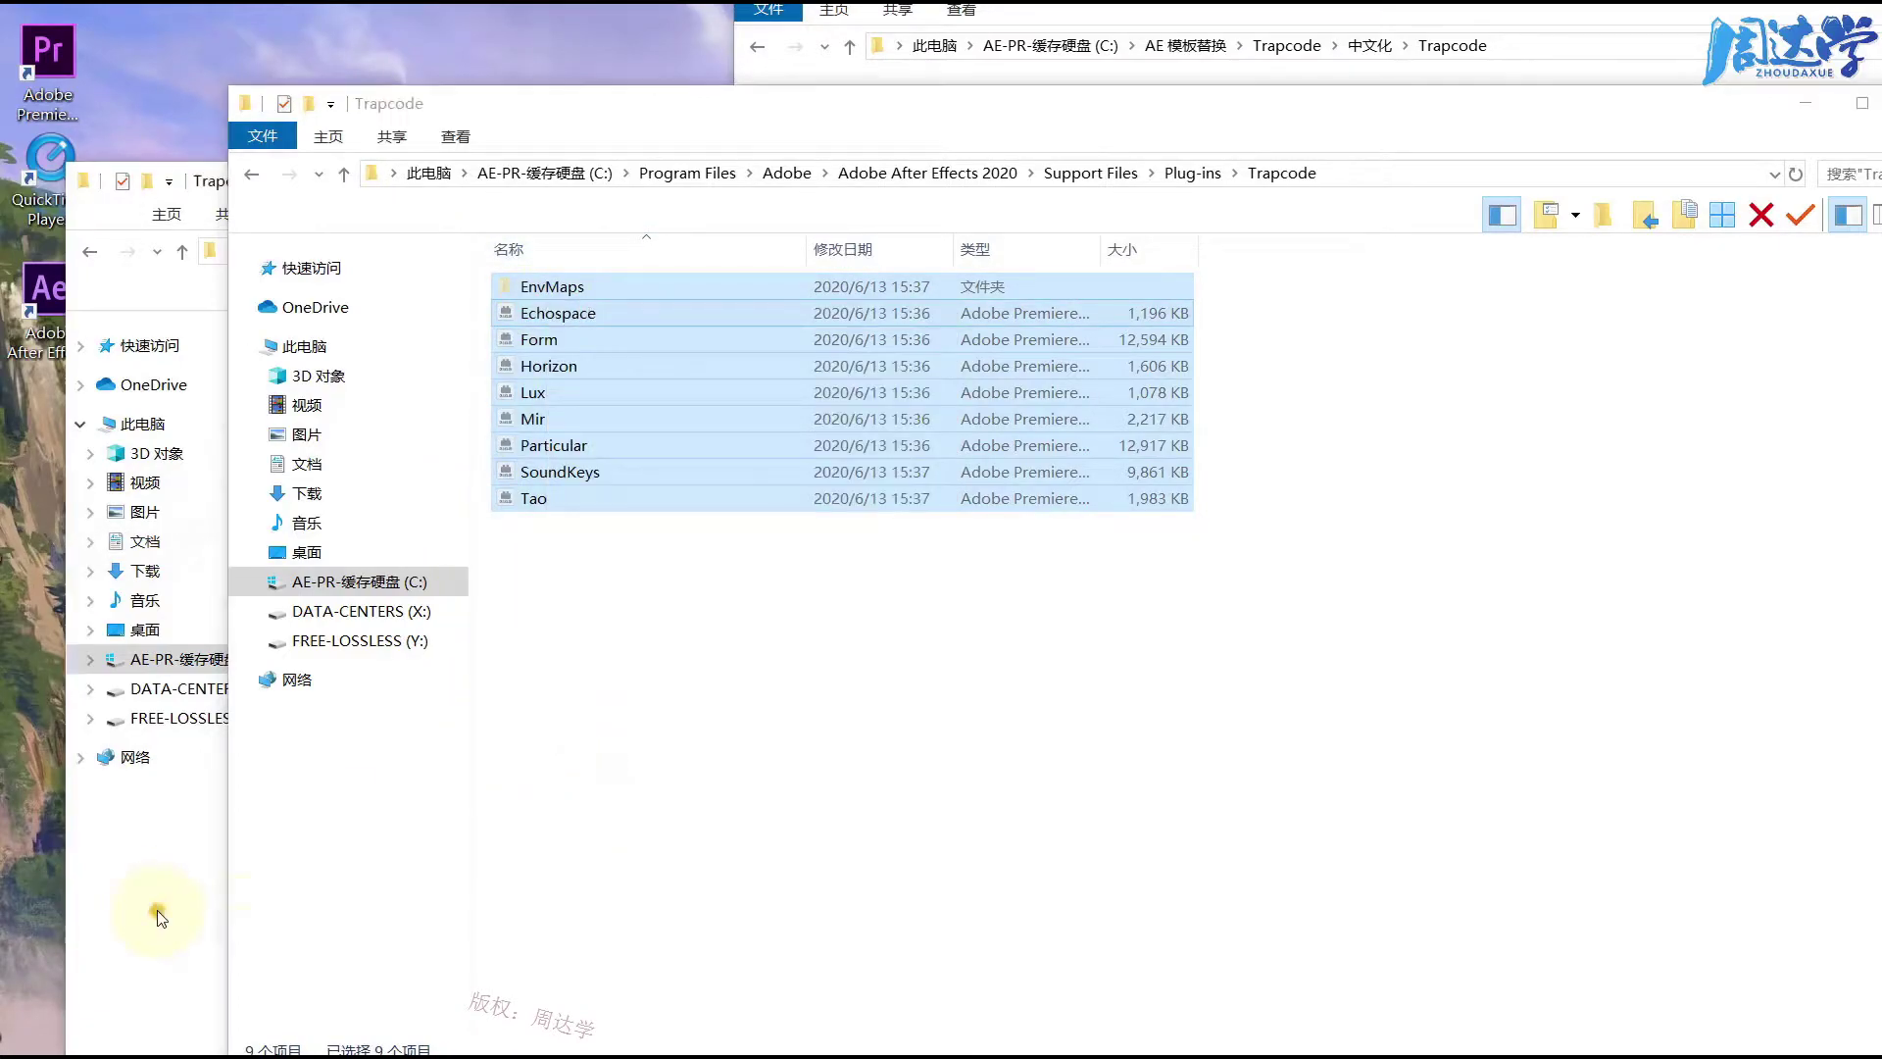
left_click(723, 723)
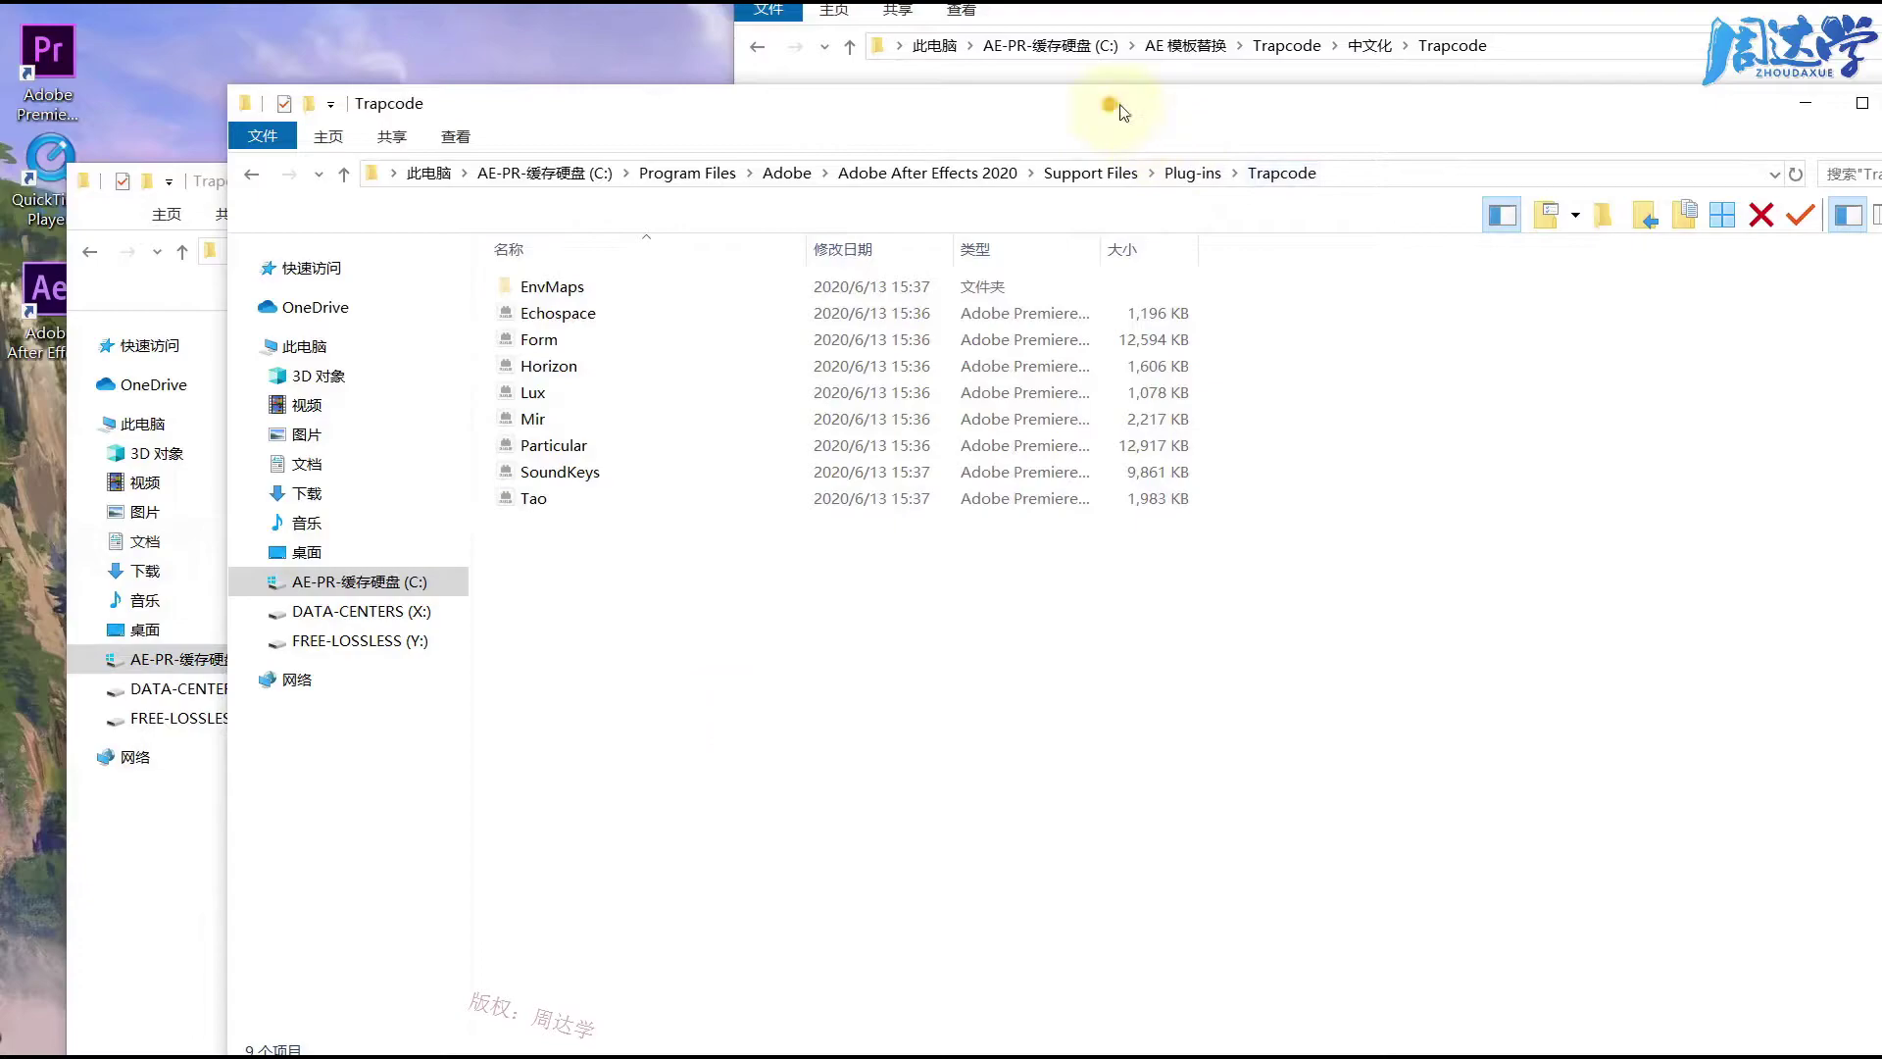
Move the cut plug-ins into MediaCore\Trapcode with administrator rights, then confirm the AE folder is empty
left_click_drag(1122, 112, 1152, 413)
left_click(1003, 179)
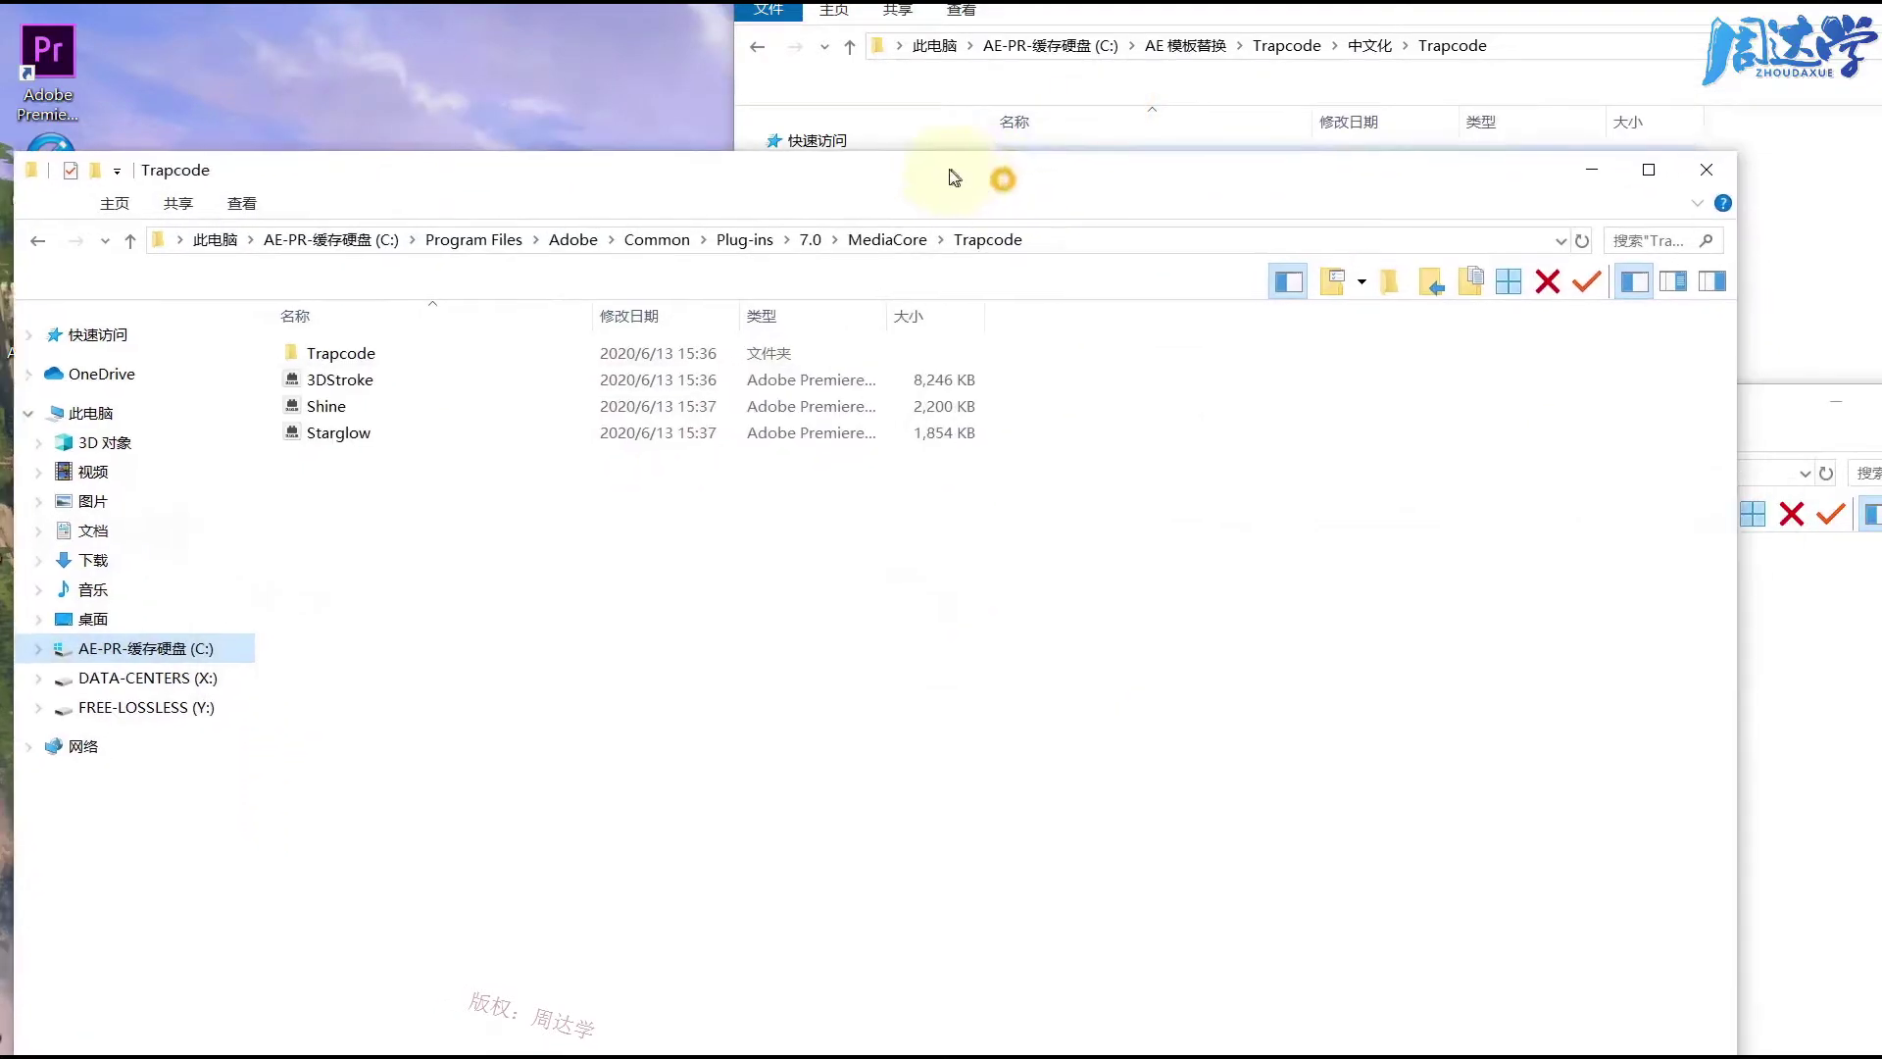
right_click(470, 527)
left_click(538, 757)
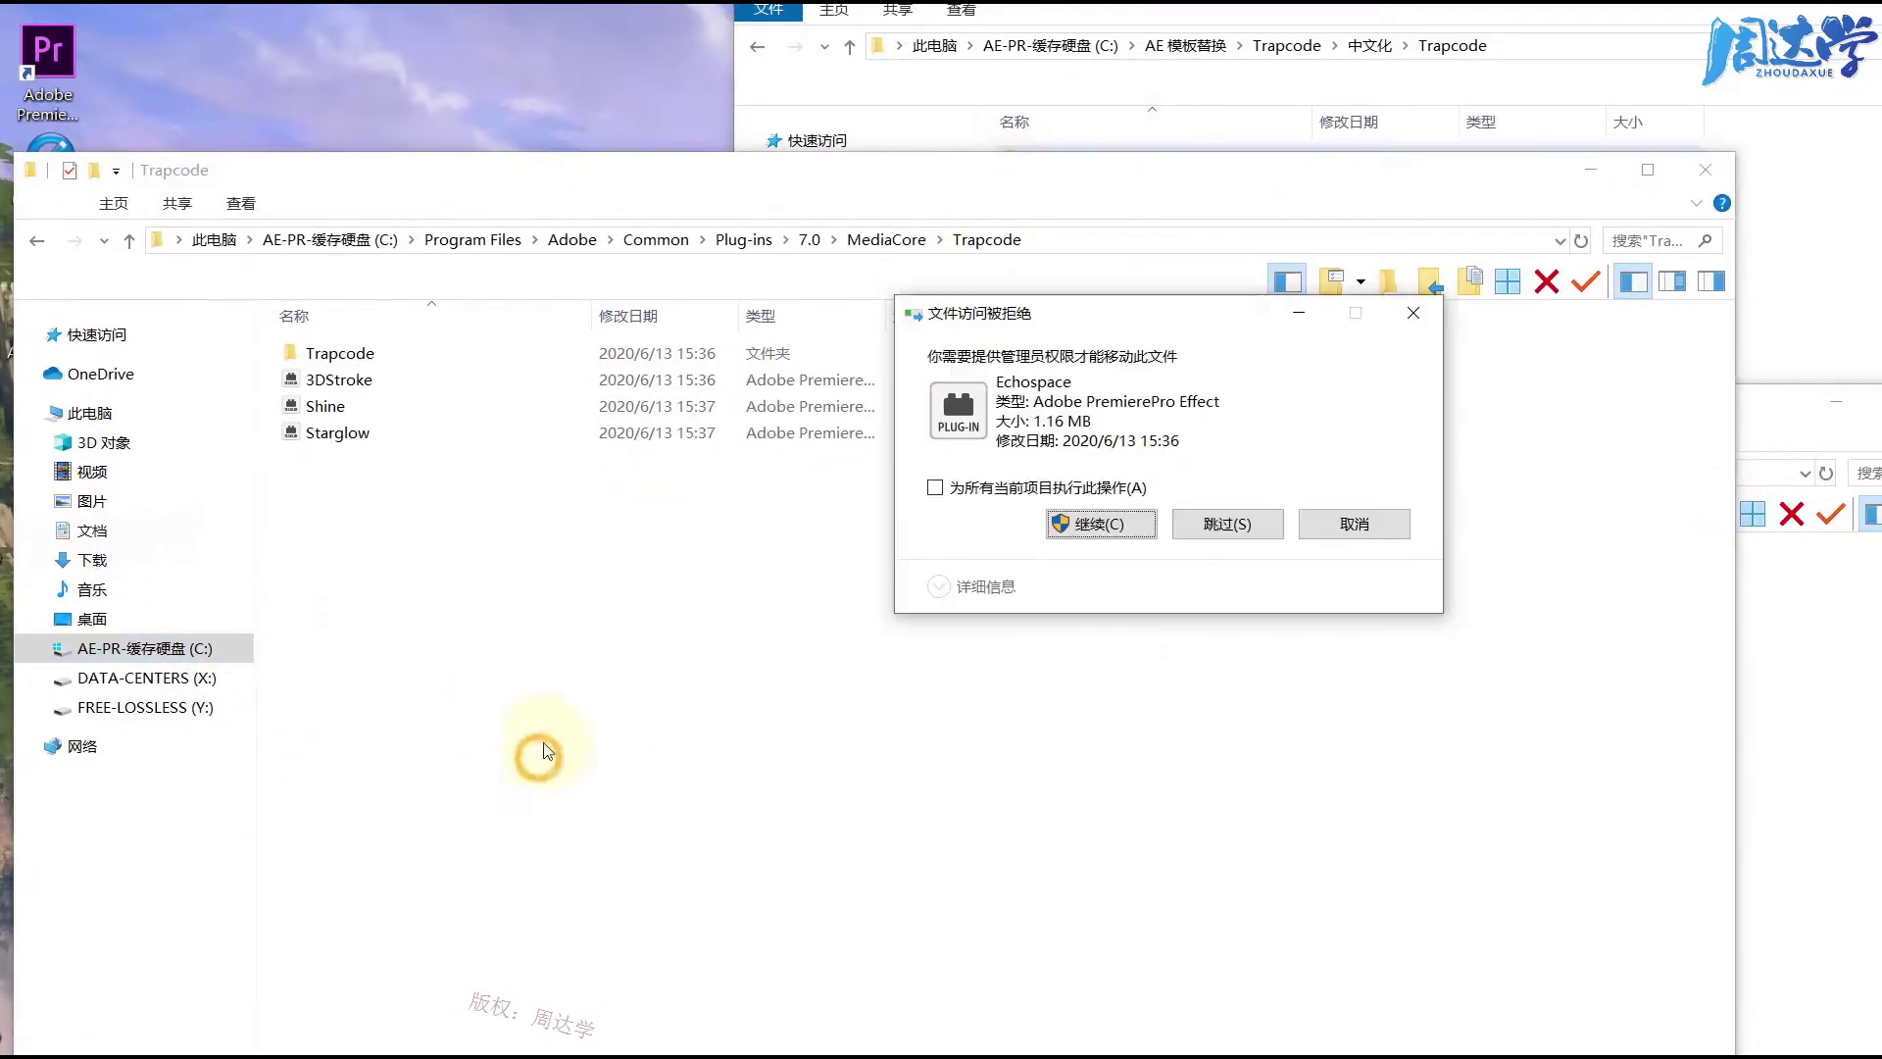
left_click(1099, 524)
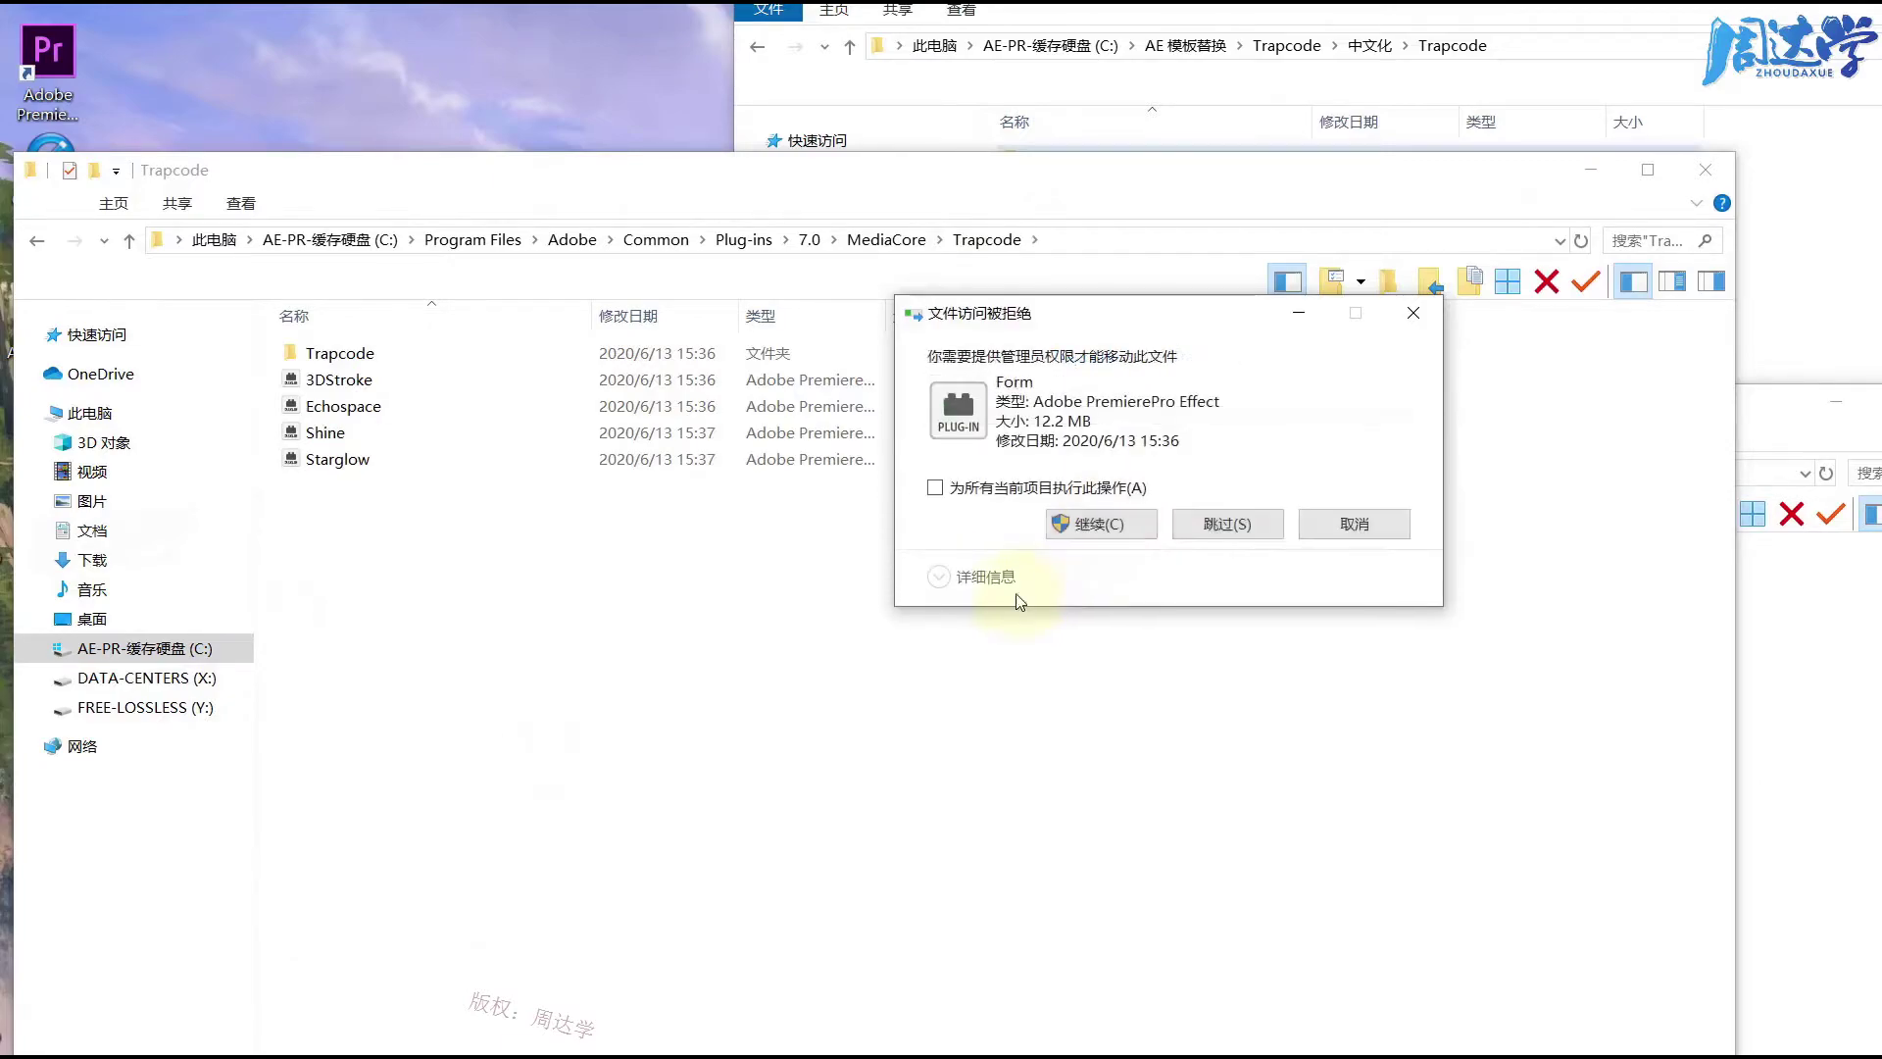
left_click(1078, 488)
left_click(1100, 524)
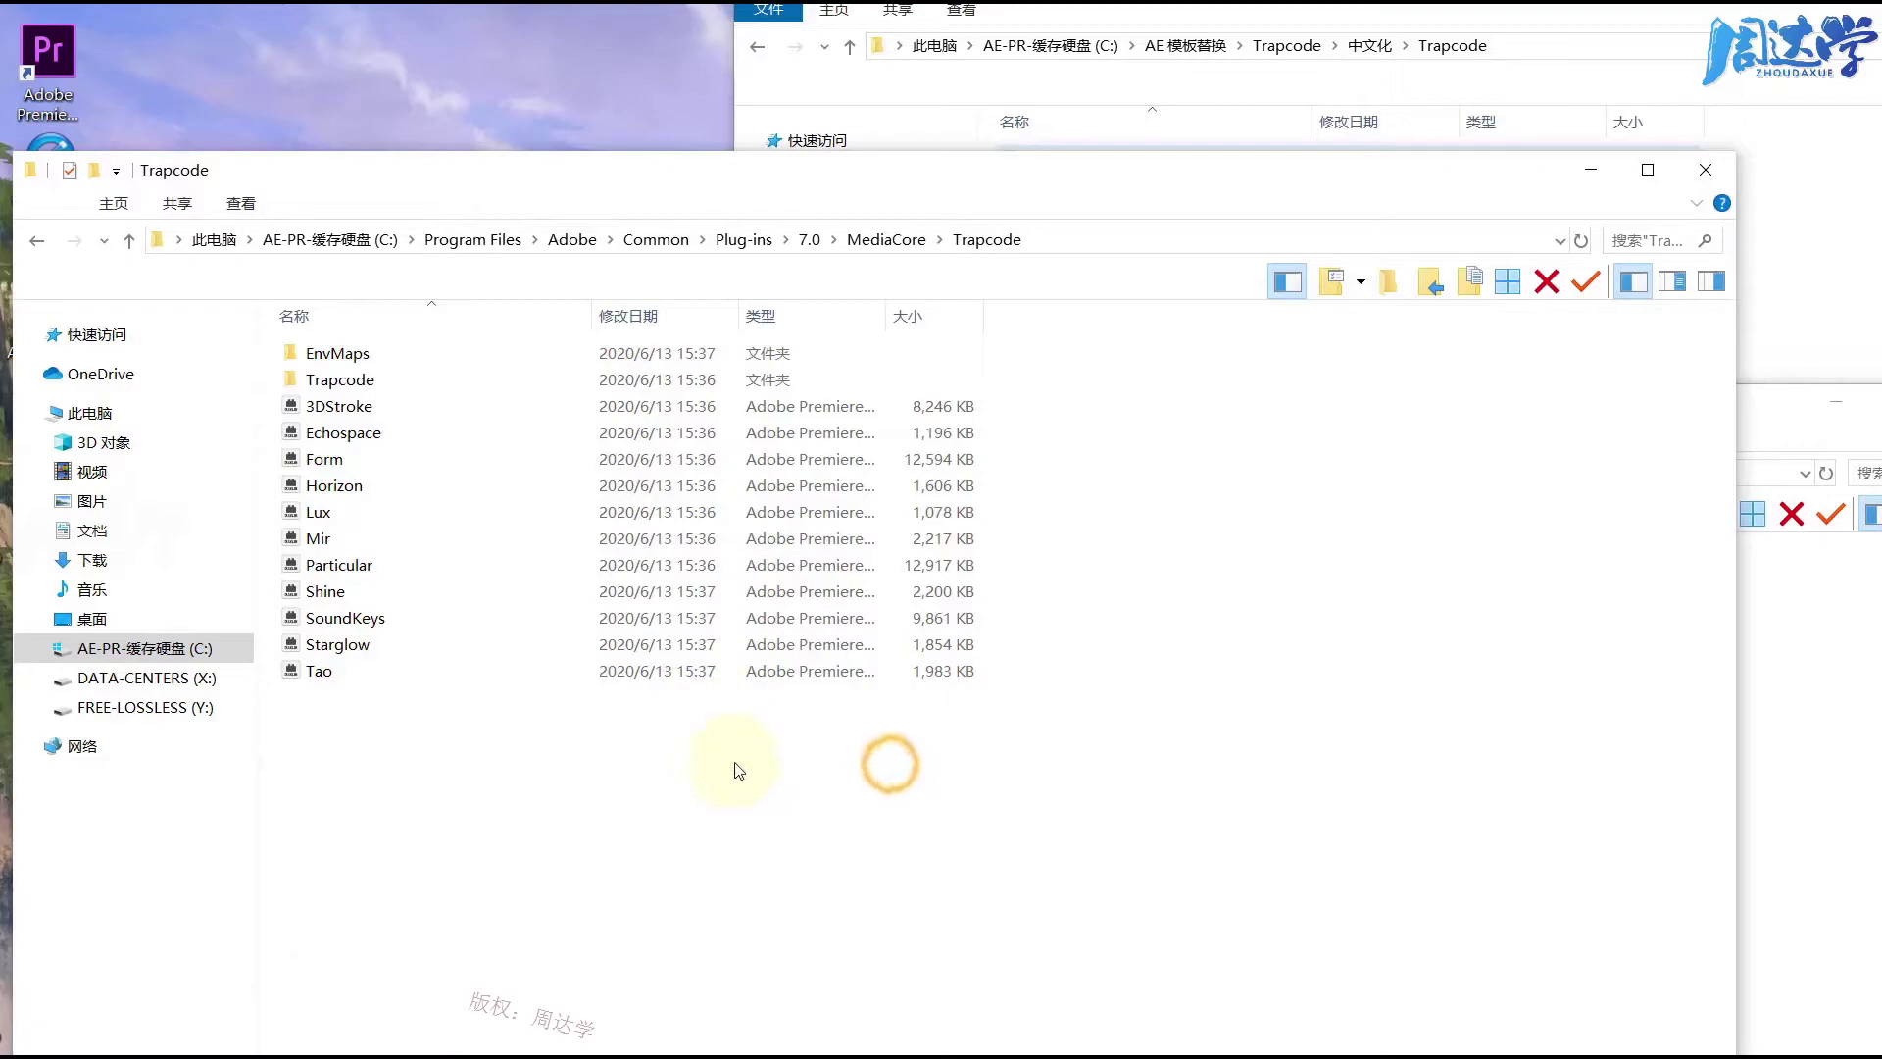
left_click(1773, 407)
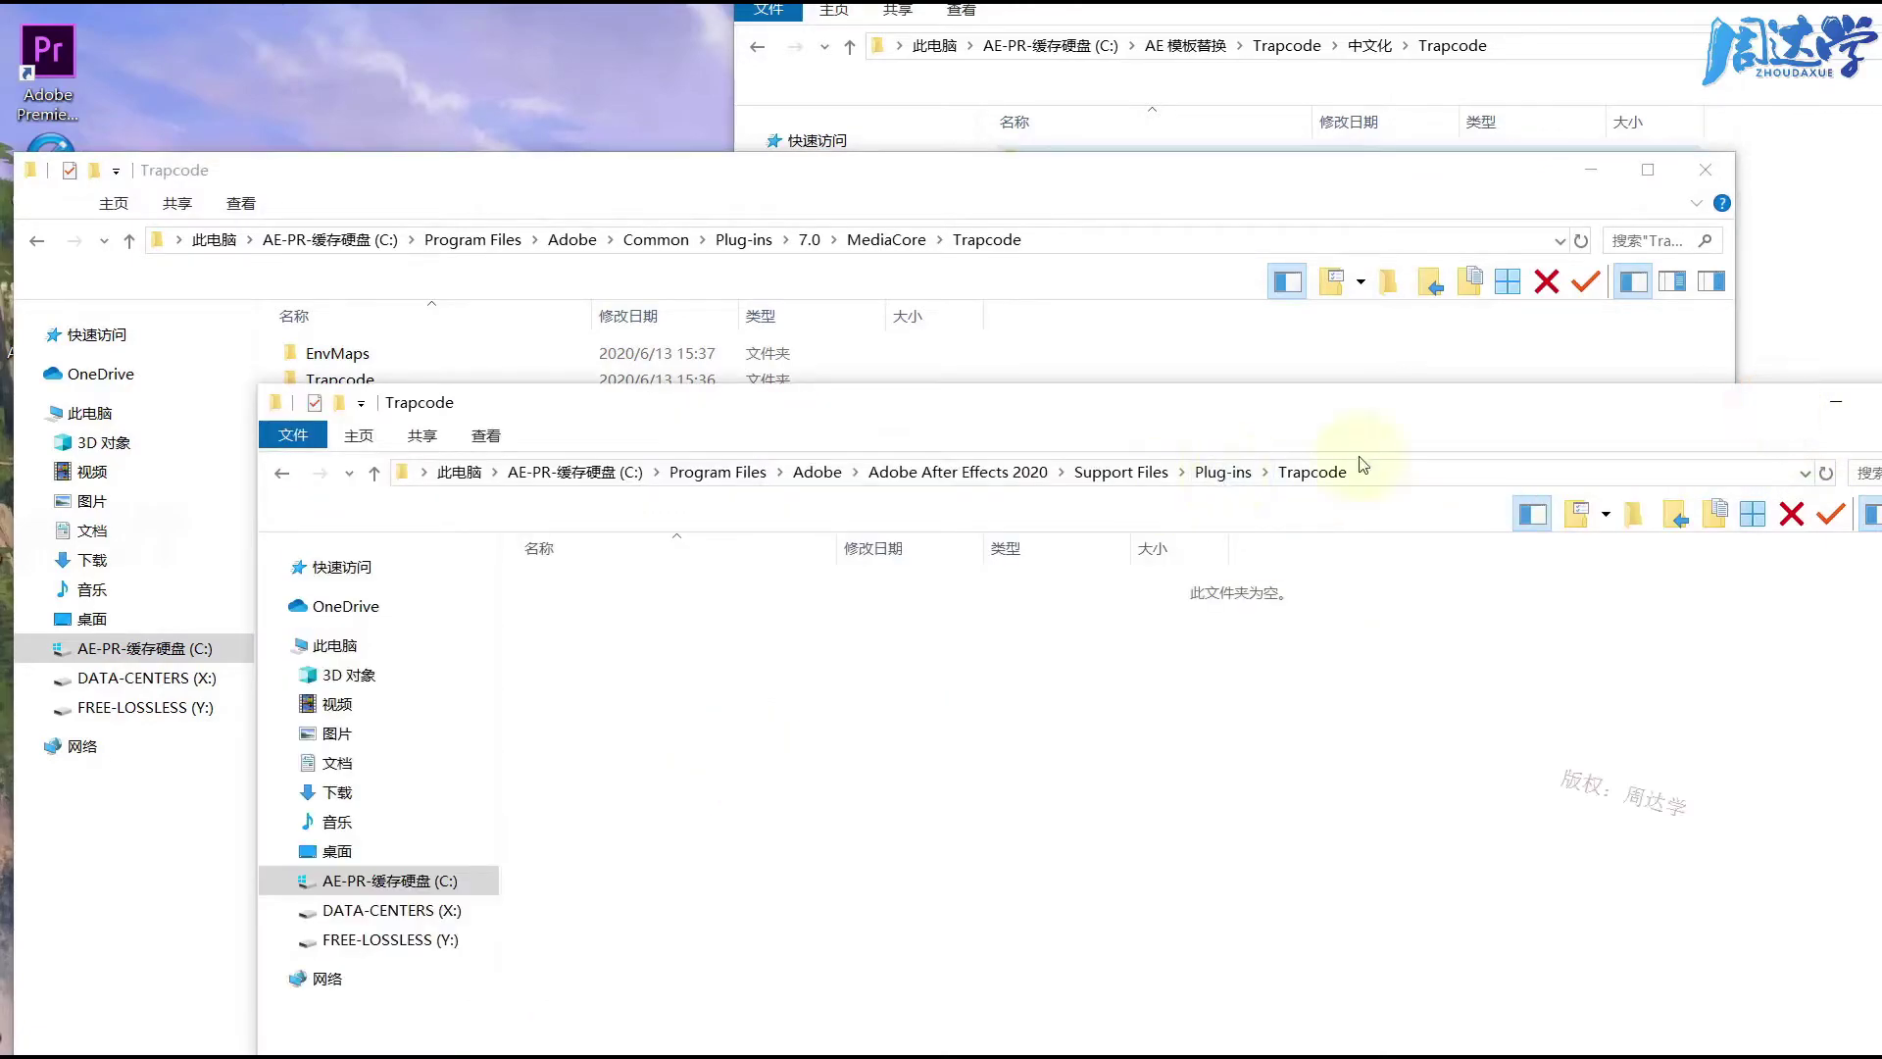
left_click(1836, 402)
Copy all 13 localized files from the 中文化\Trapcode folder
left_click(1850, 392)
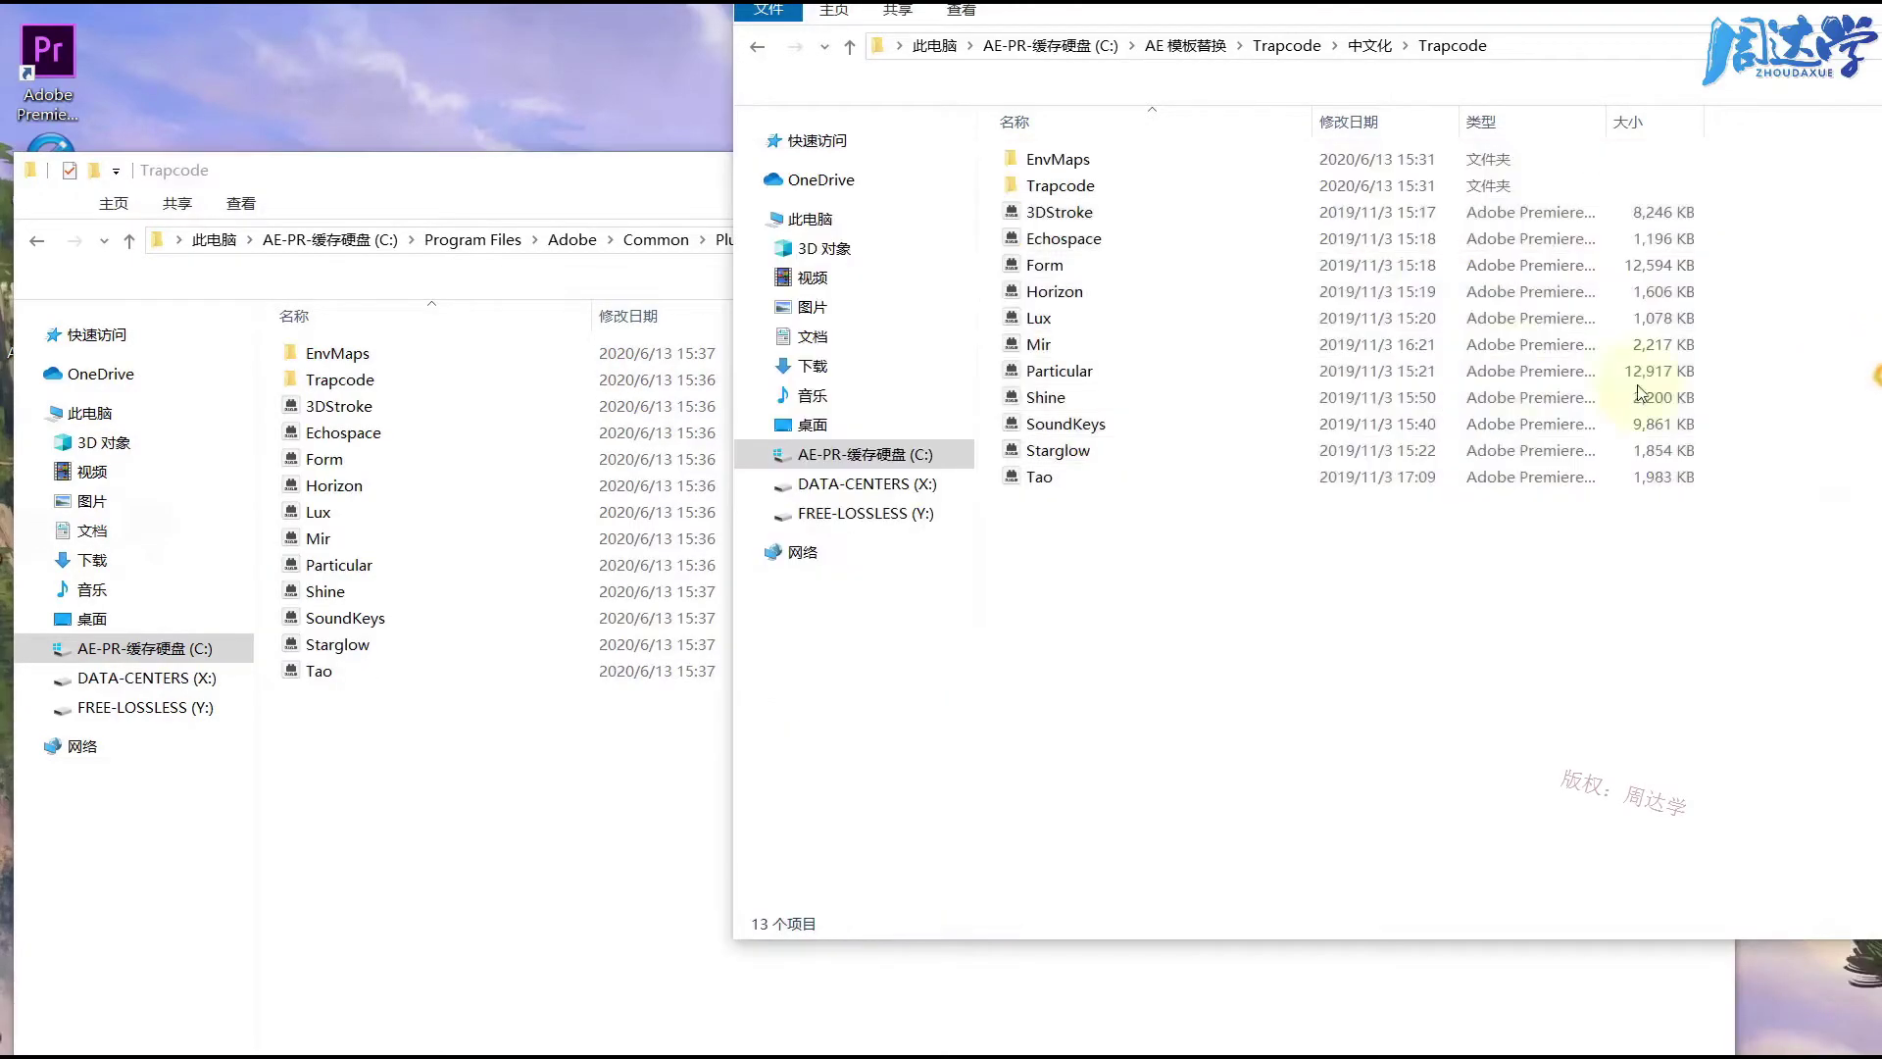
left_click_drag(1162, 609, 1022, 214)
right_click(1022, 213)
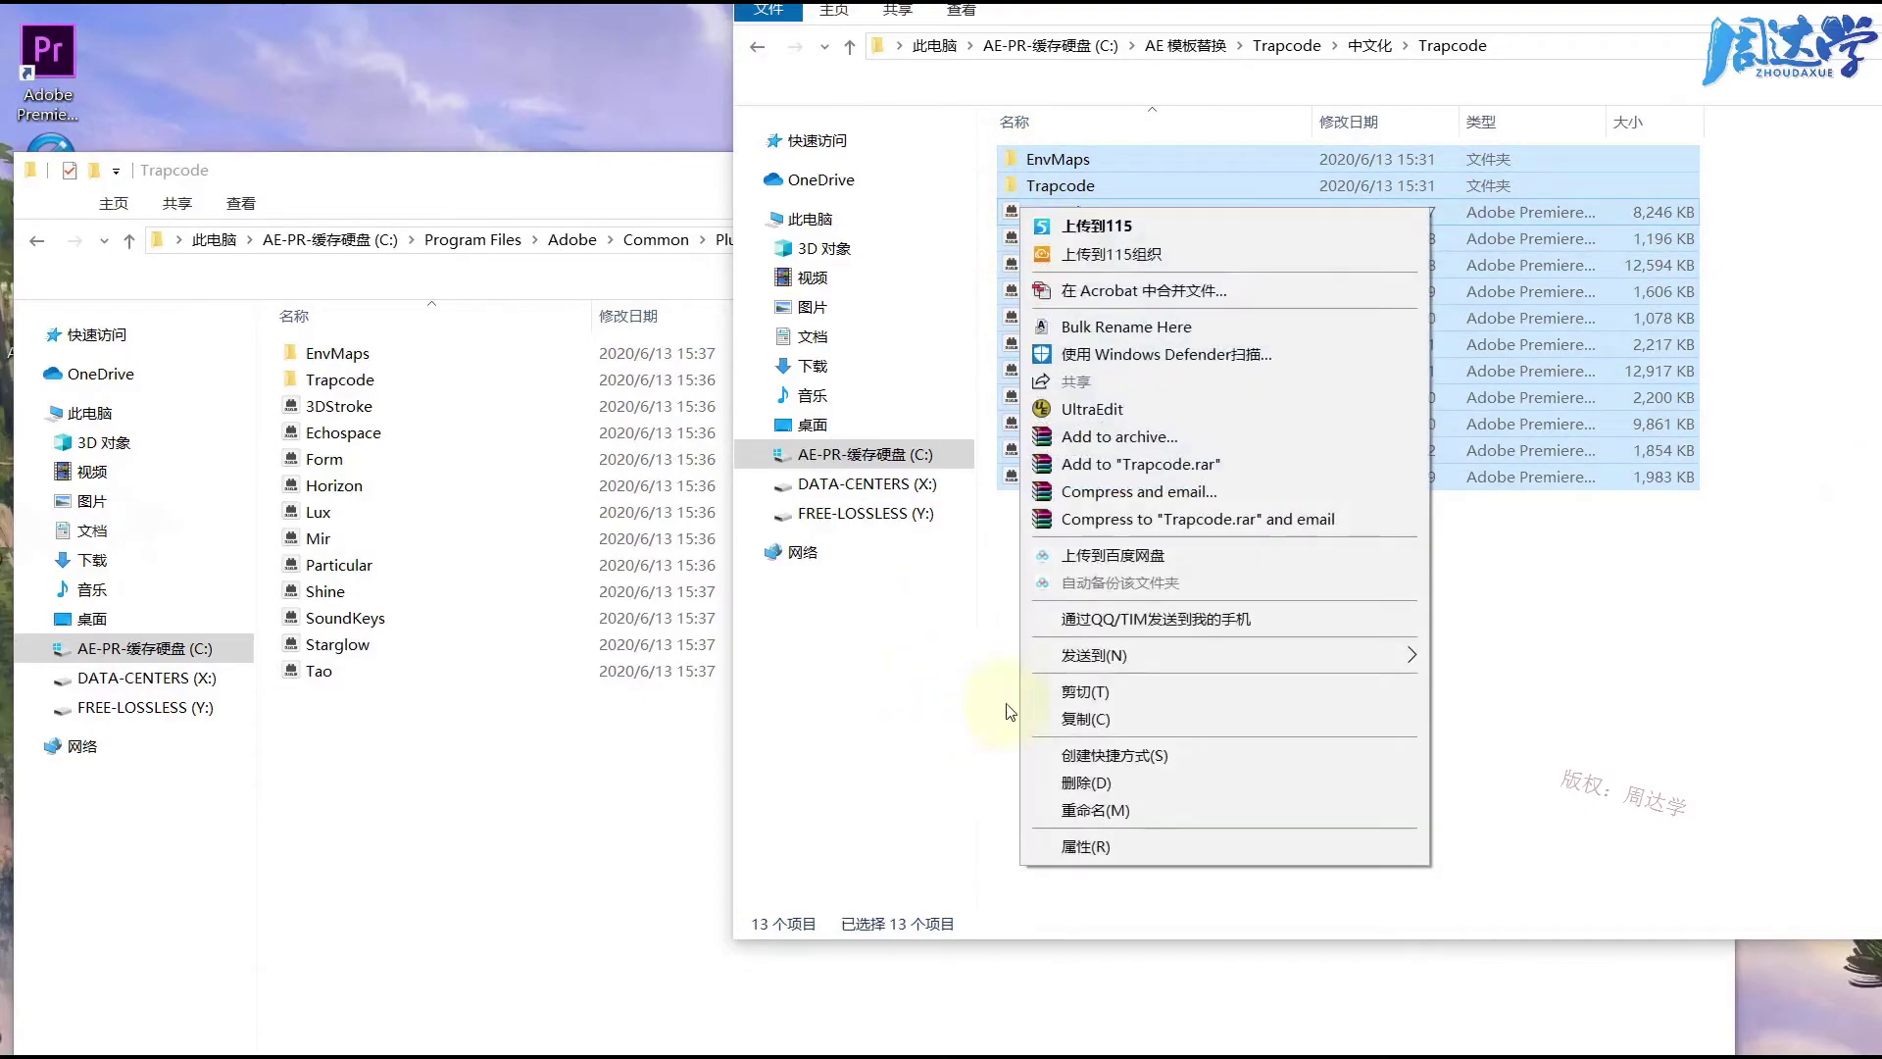
left_click(1073, 720)
Paste them into MediaCore\Trapcode, replacing existing files with admin permission, then close the windows
left_click(504, 774)
right_click(529, 760)
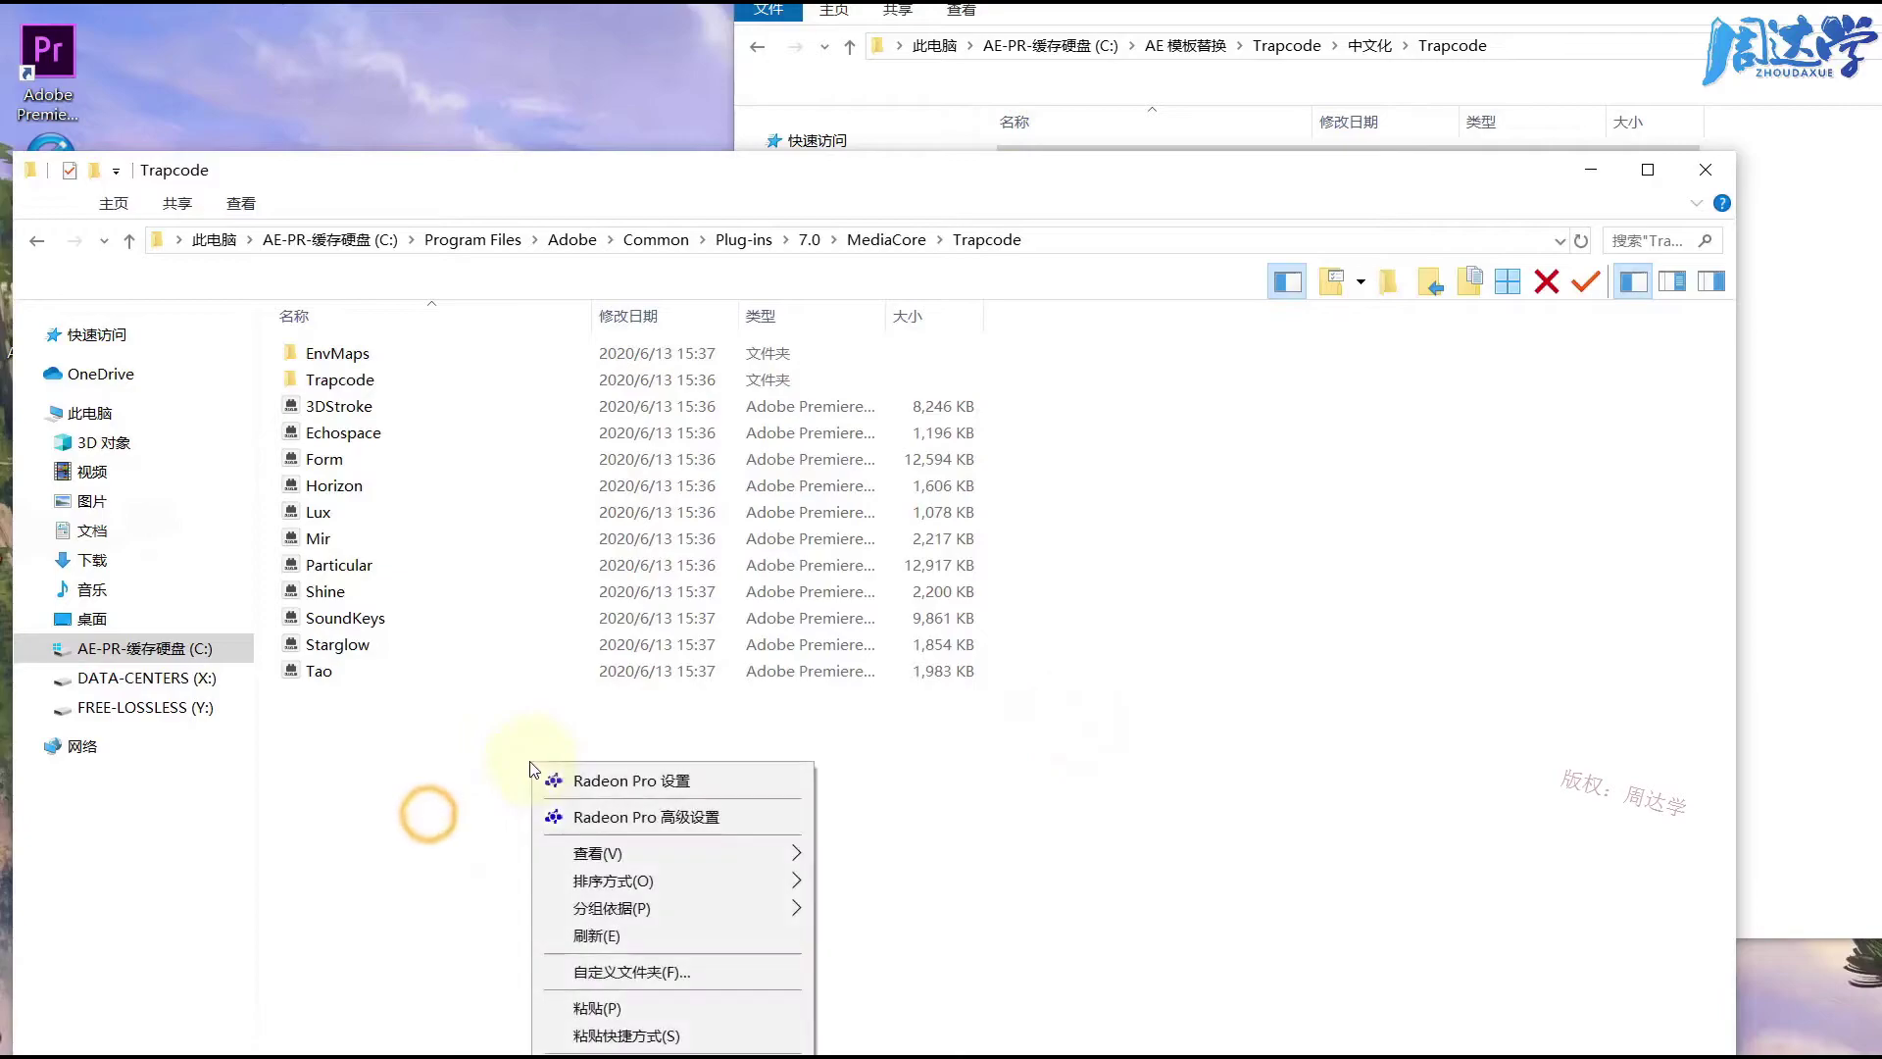
left_click(597, 1005)
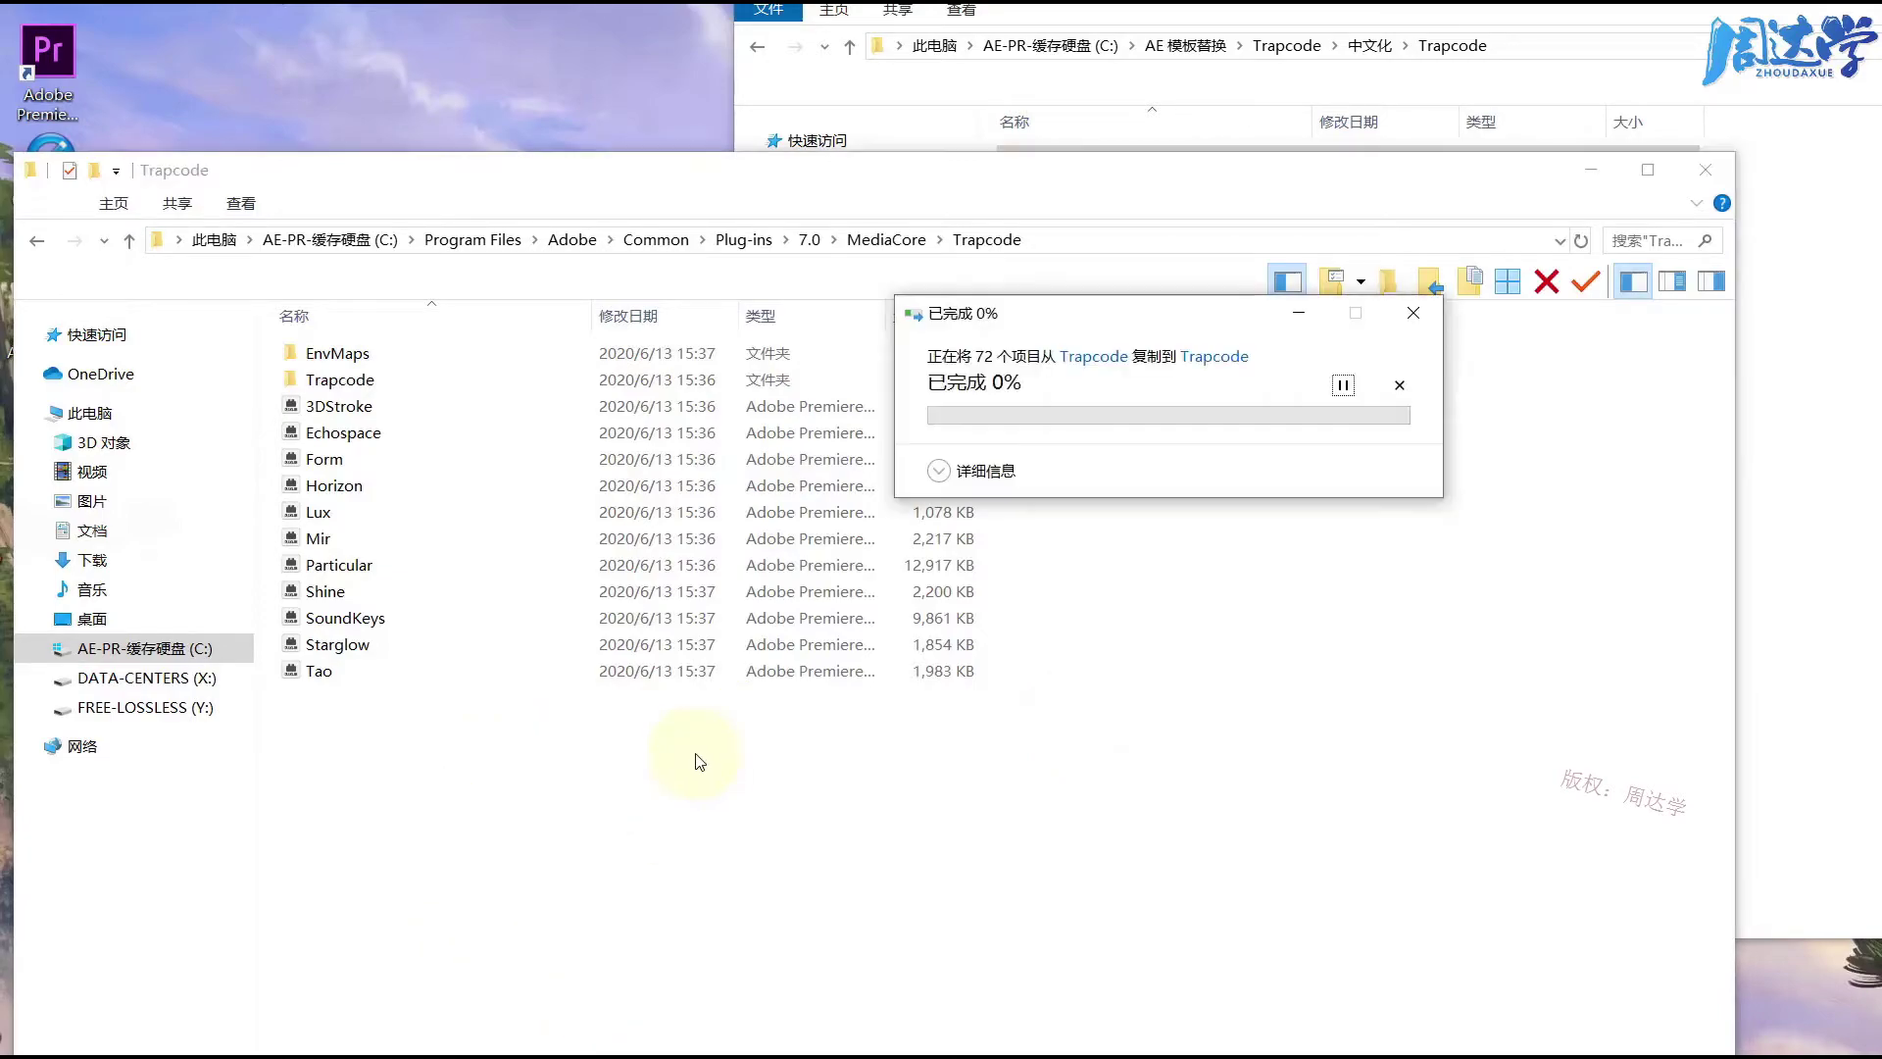
left_click(1035, 457)
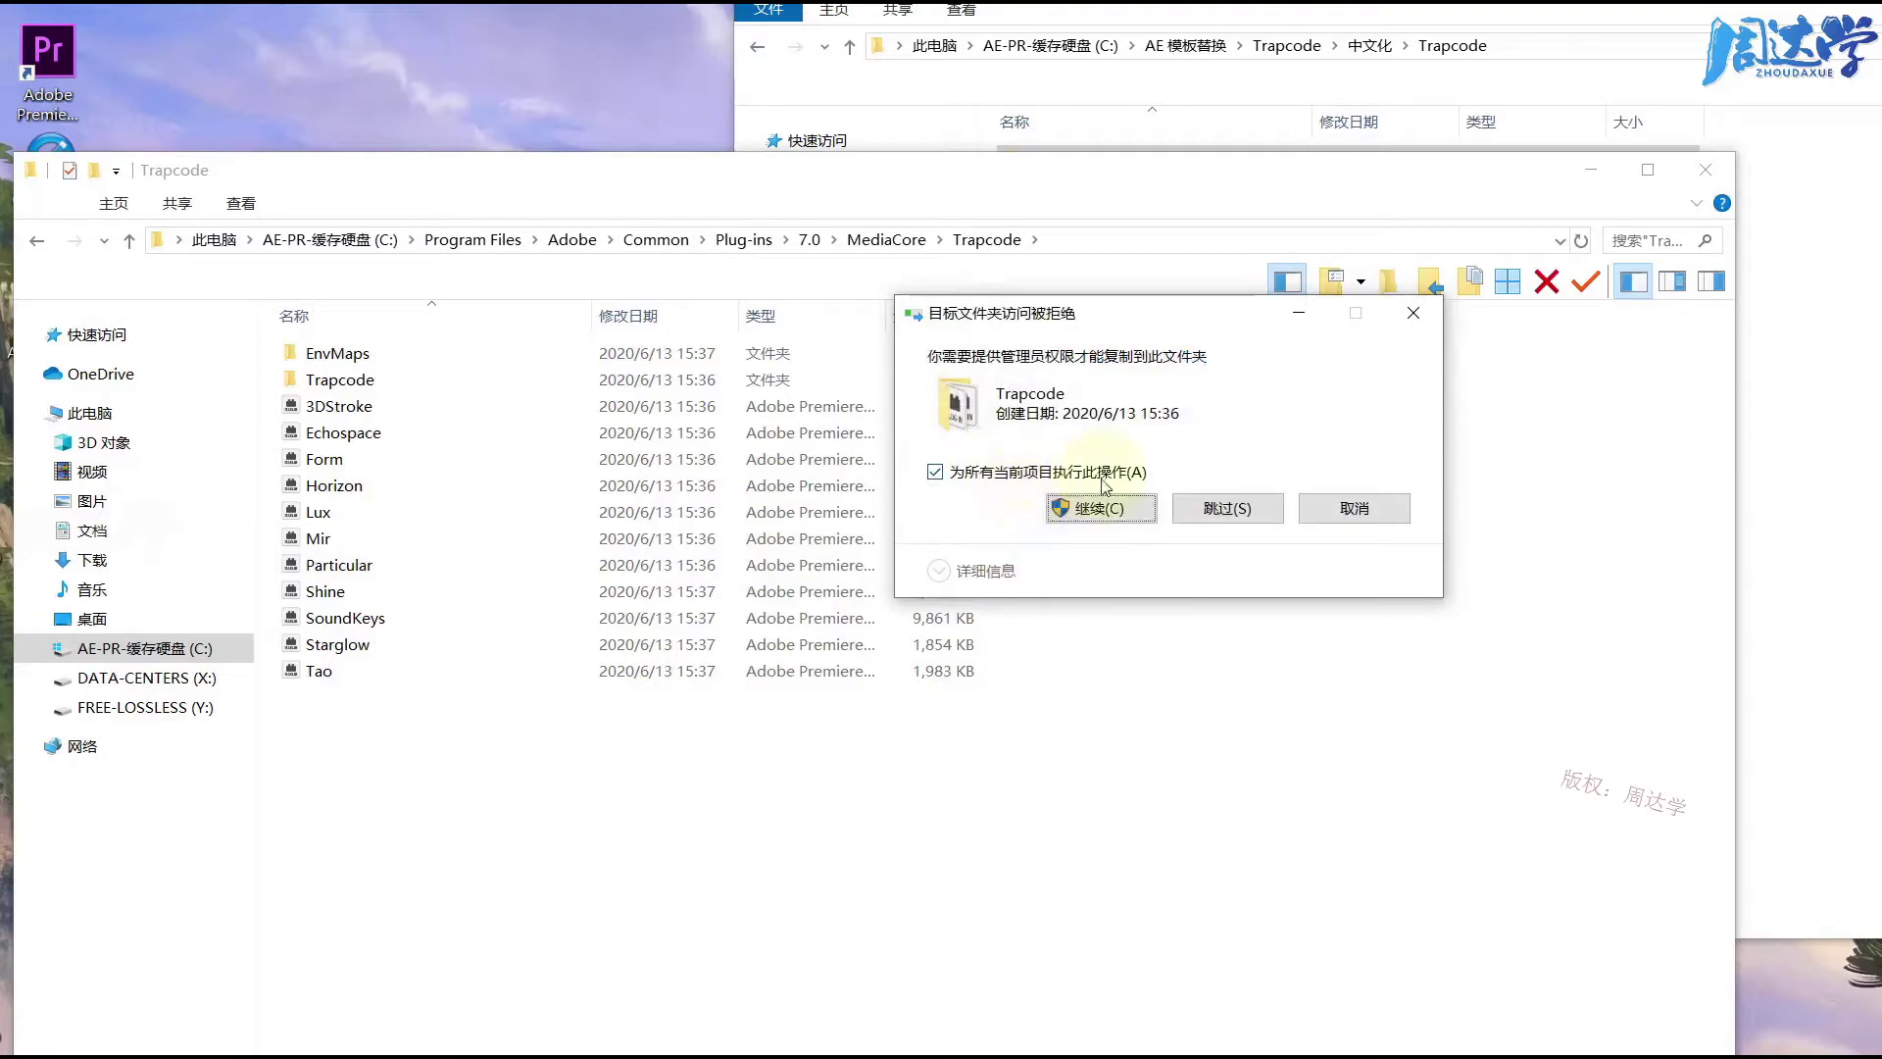
left_click(1090, 506)
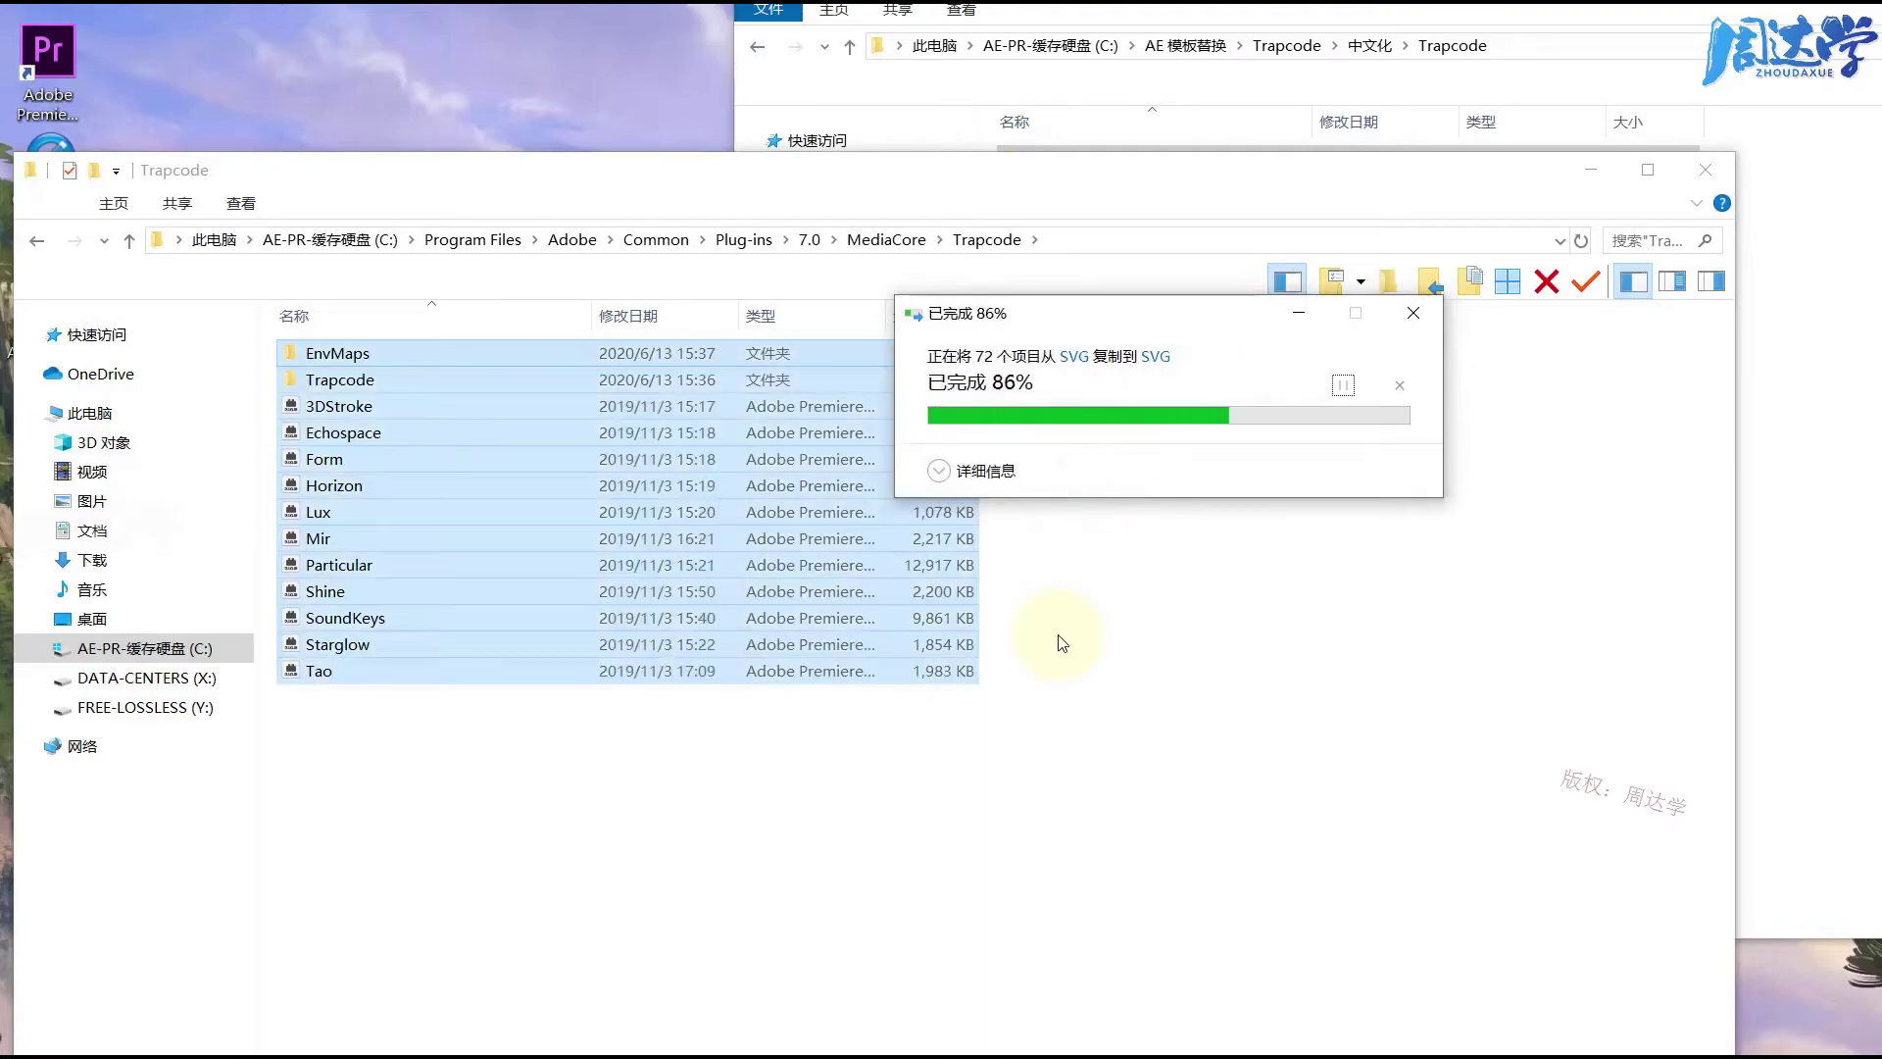
left_click(1706, 169)
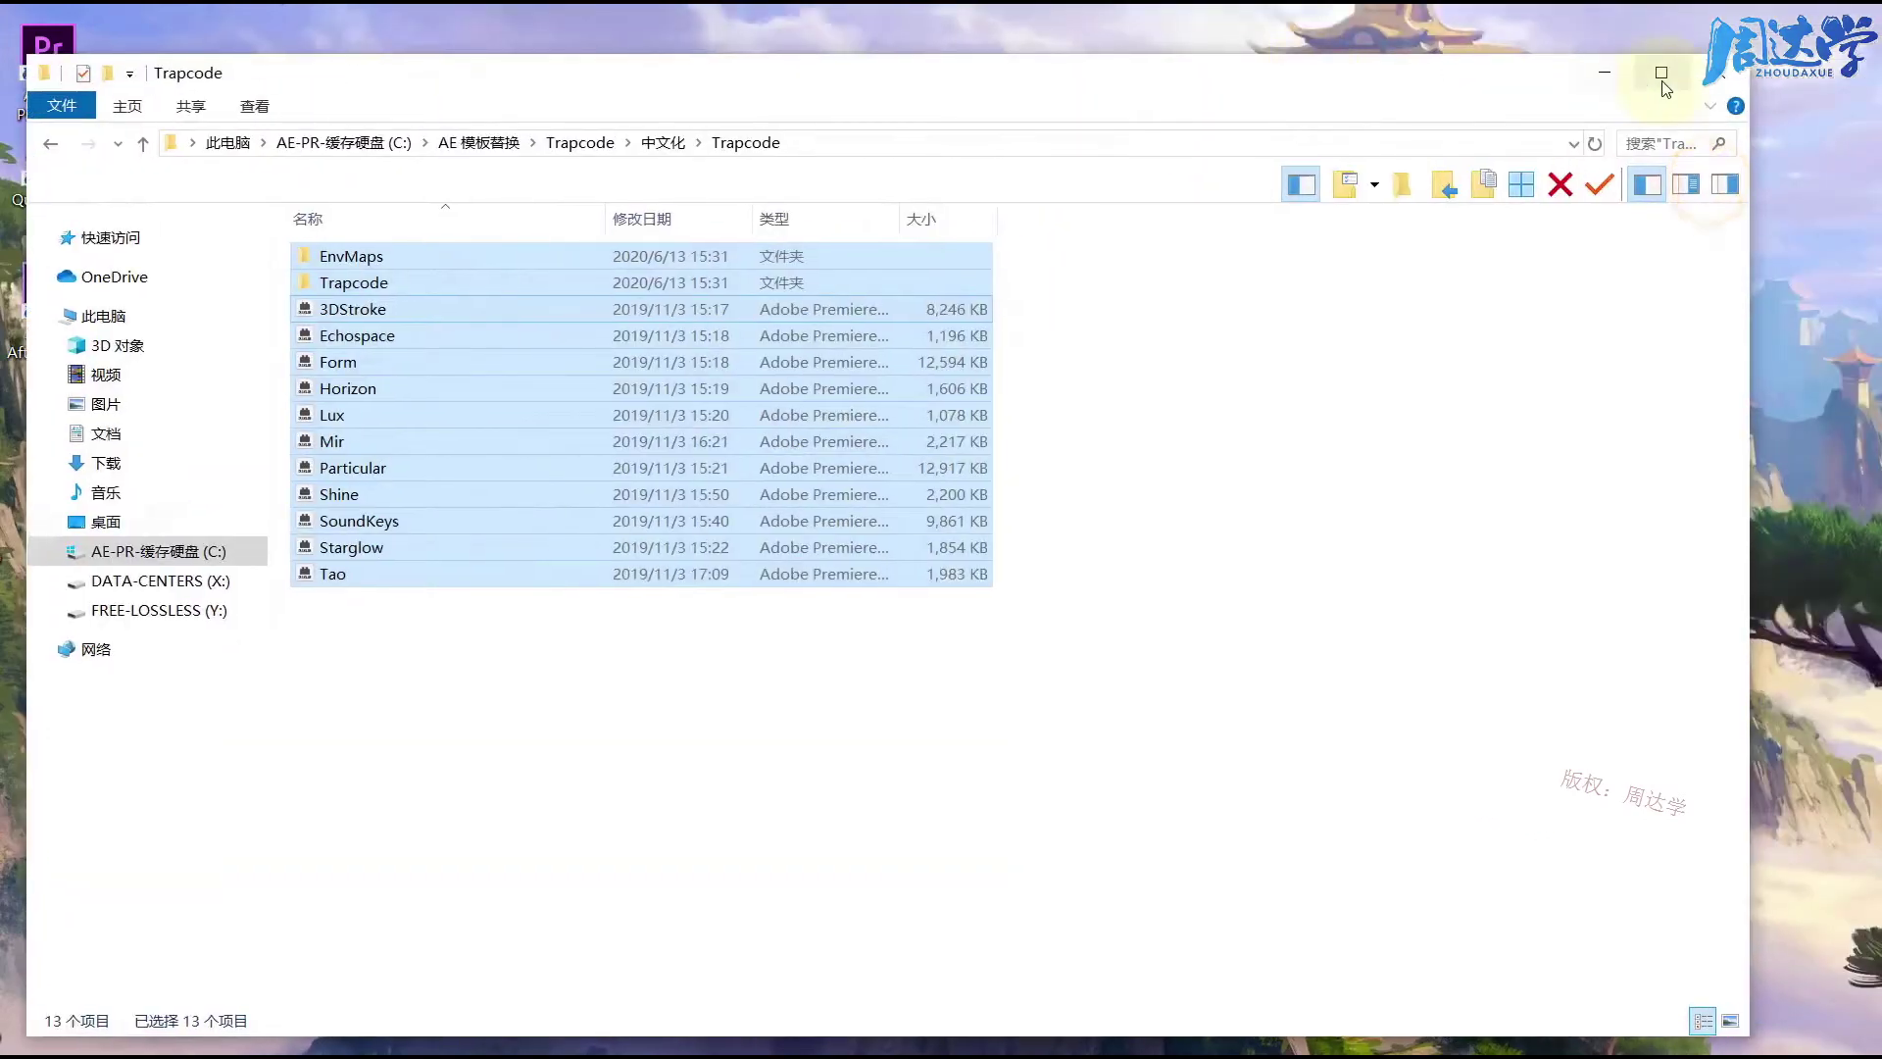
left_click(1710, 90)
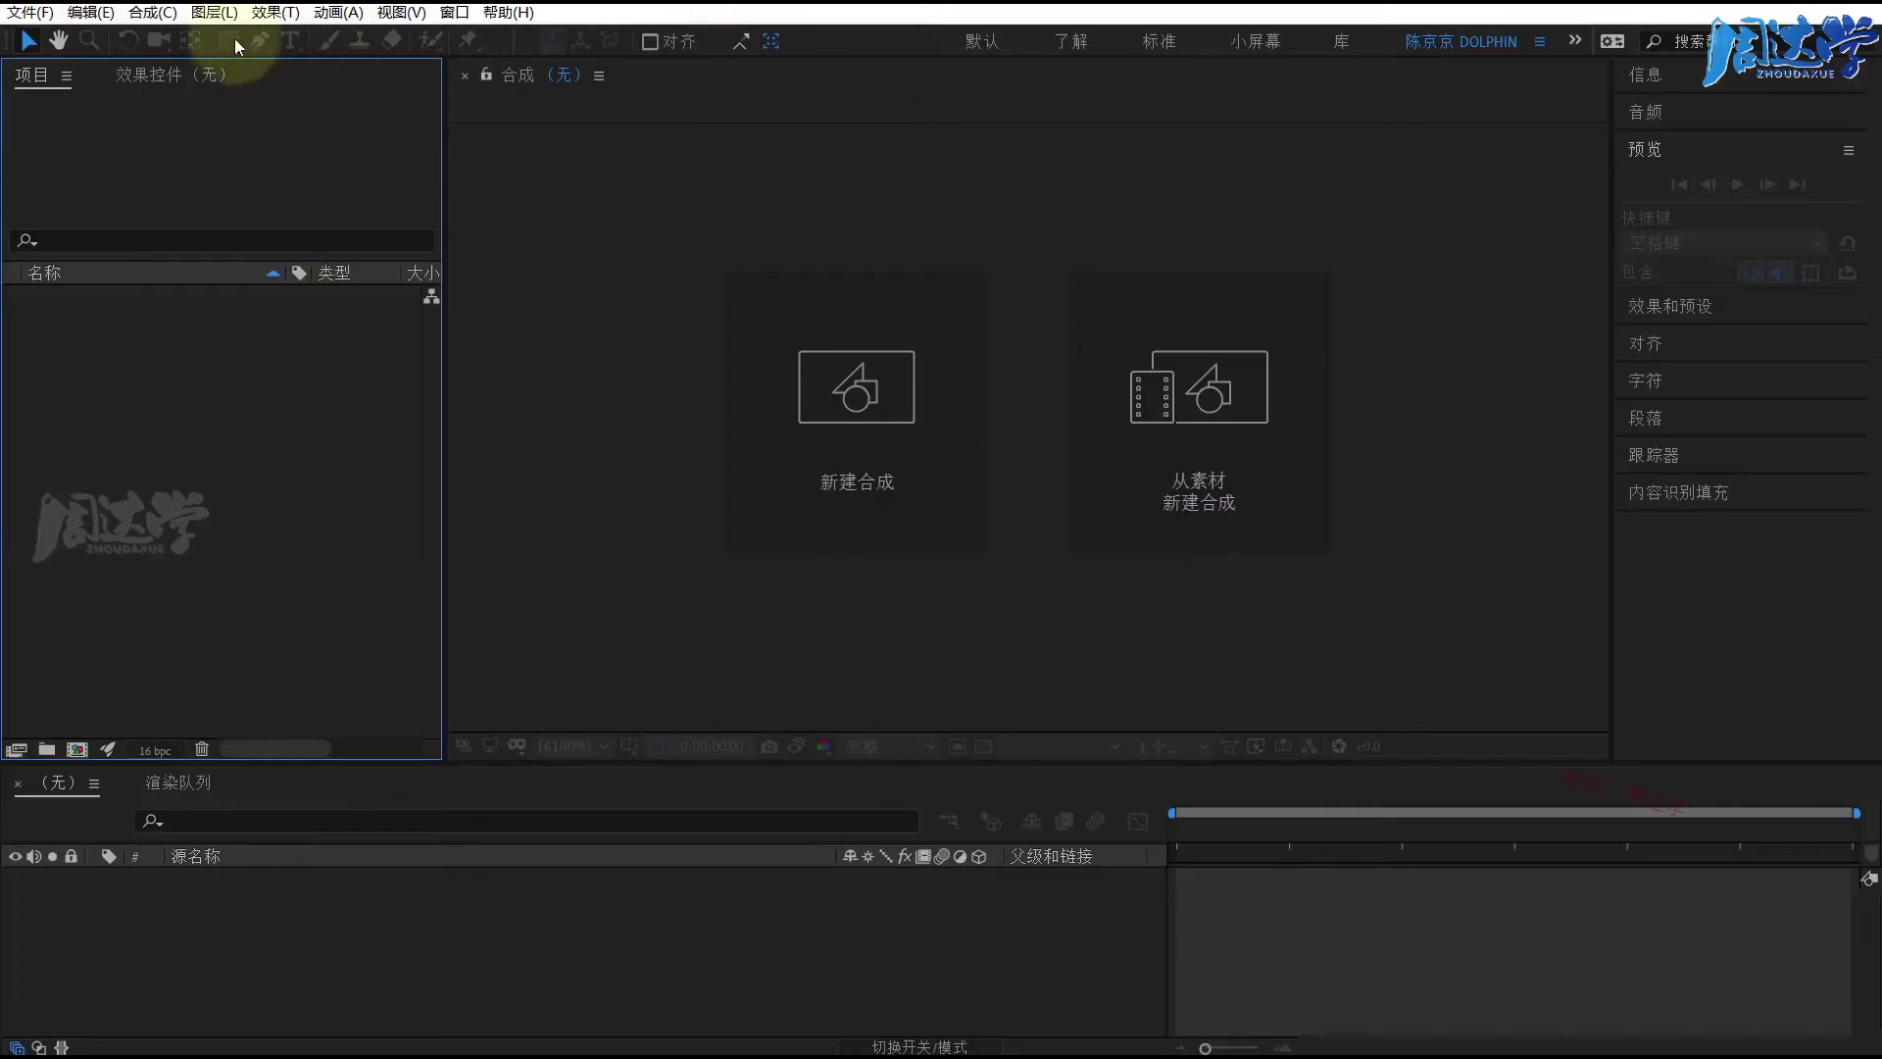
Create a 1280x720 composition, 合成 1, and add a white solid layer to it
left_click(169, 13)
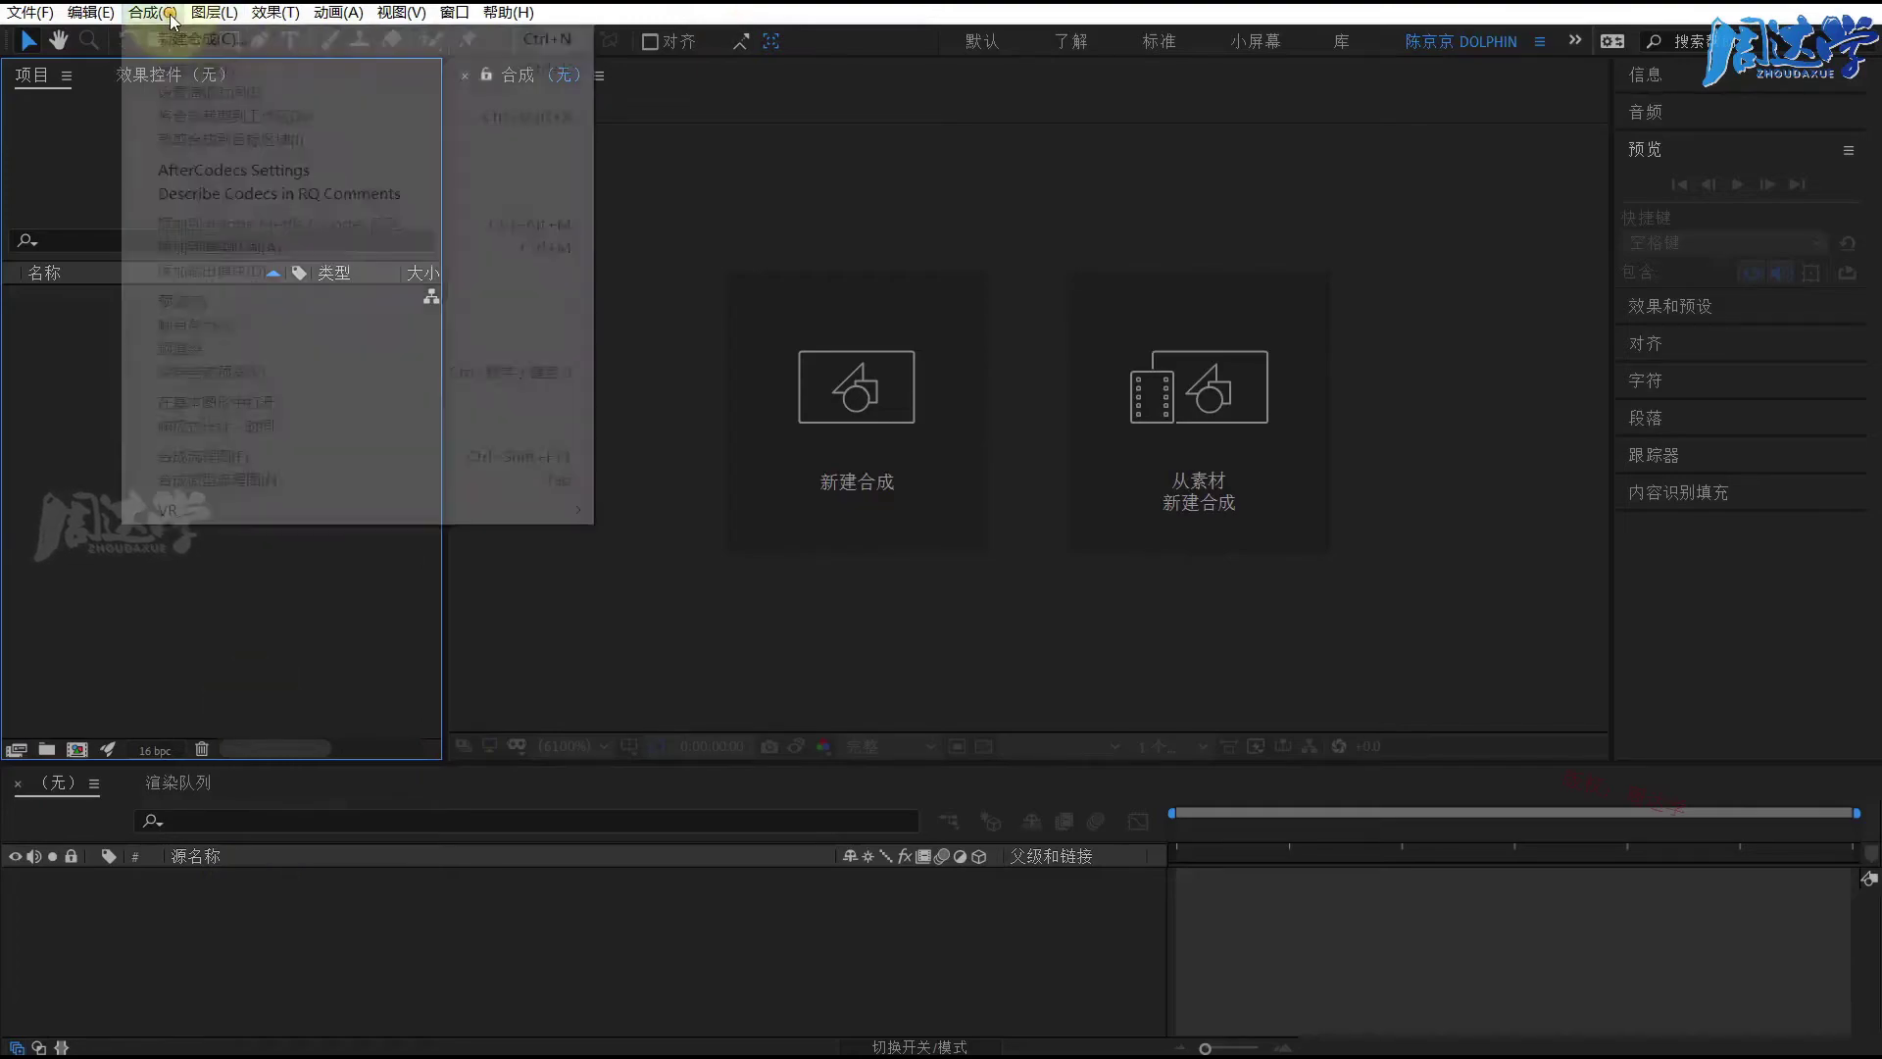
left_click(166, 39)
left_click(944, 717)
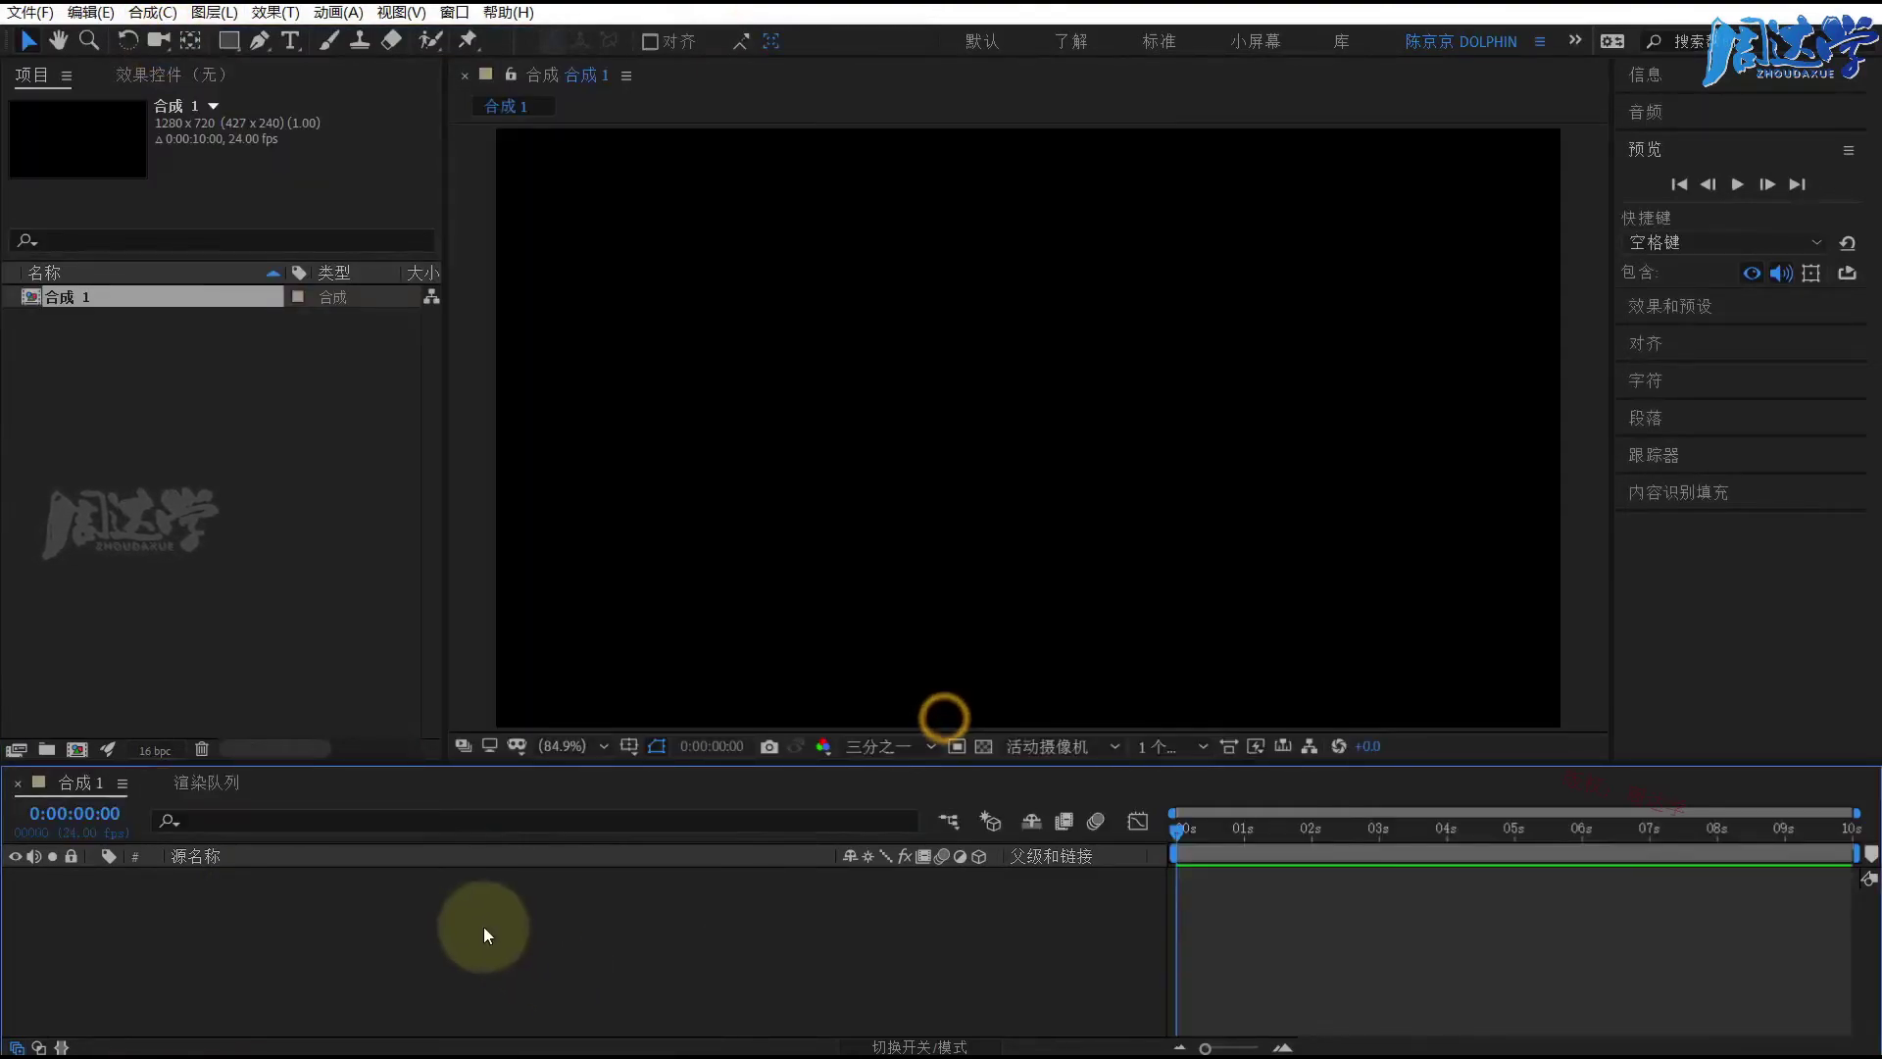
right_click(457, 902)
mouse_move(602, 916)
left_click(723, 973)
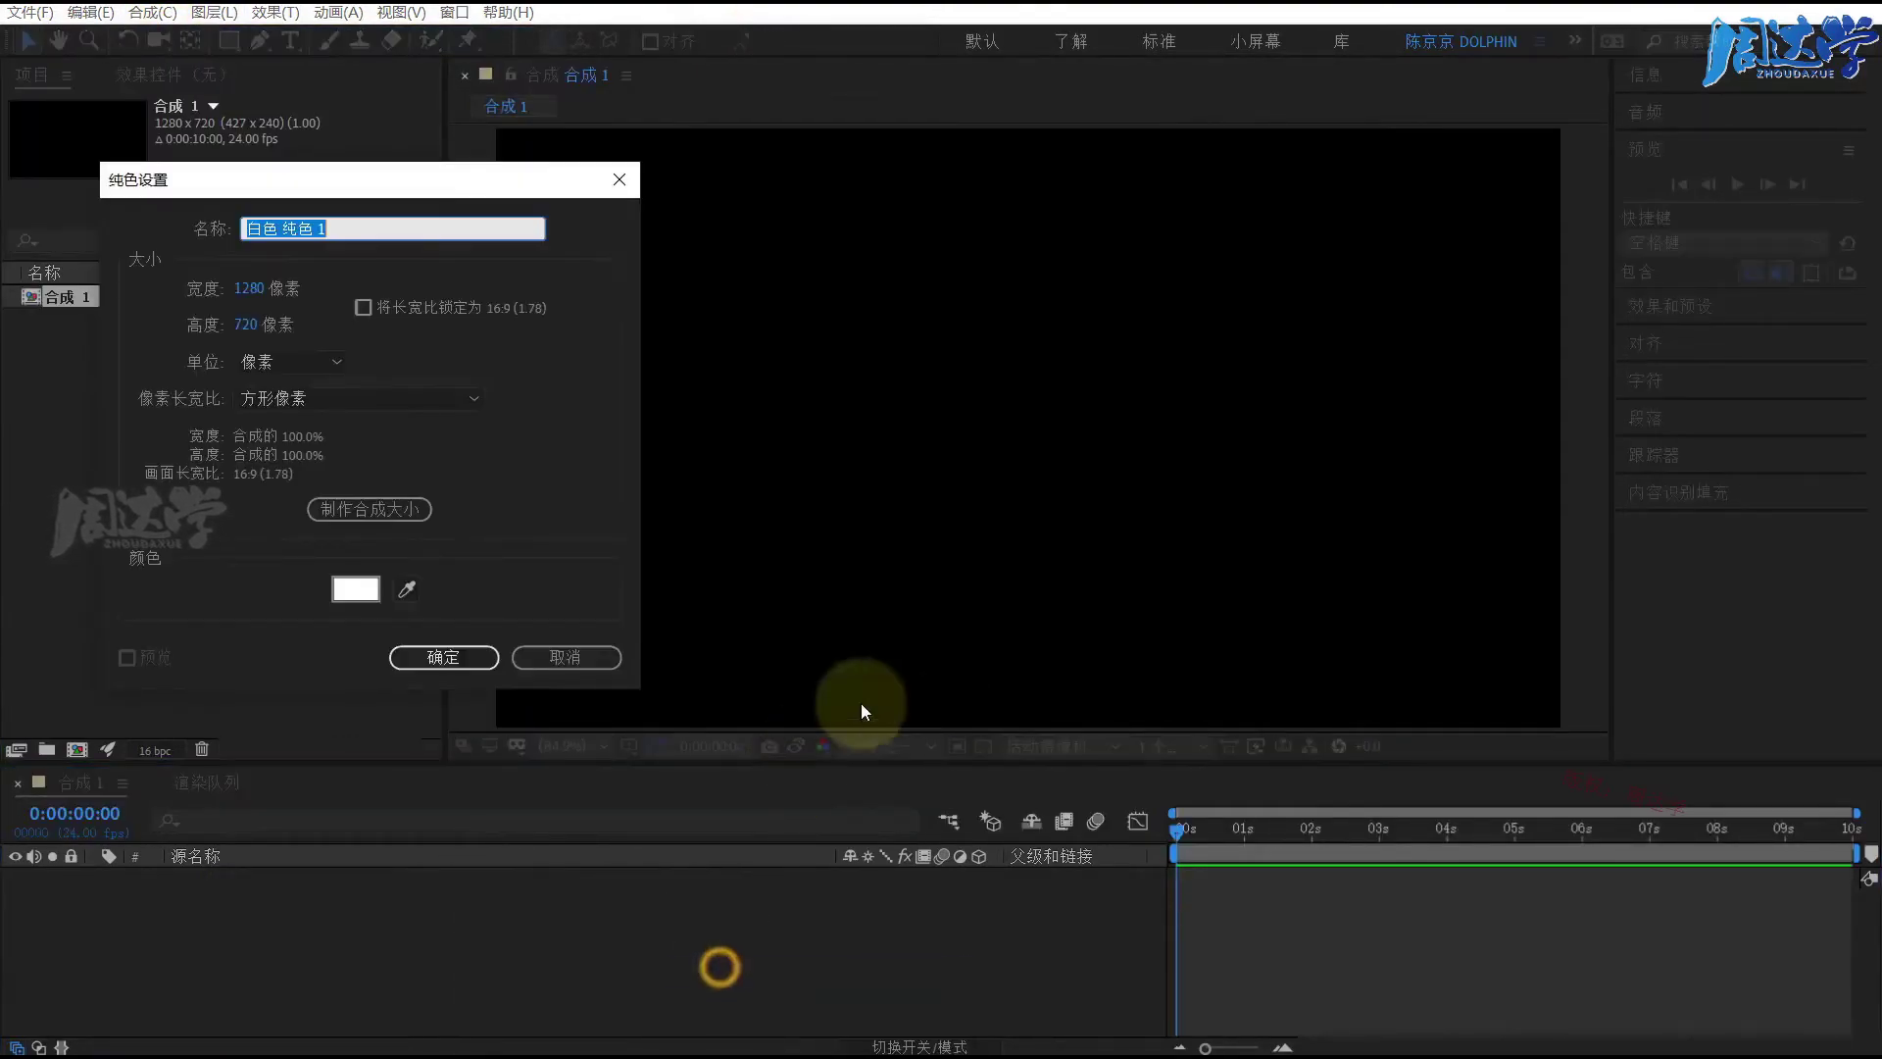
left_click(464, 656)
Apply RG Trapcode > Particular to the white solid and scrub forward to preview emitted particles
left_click(275, 11)
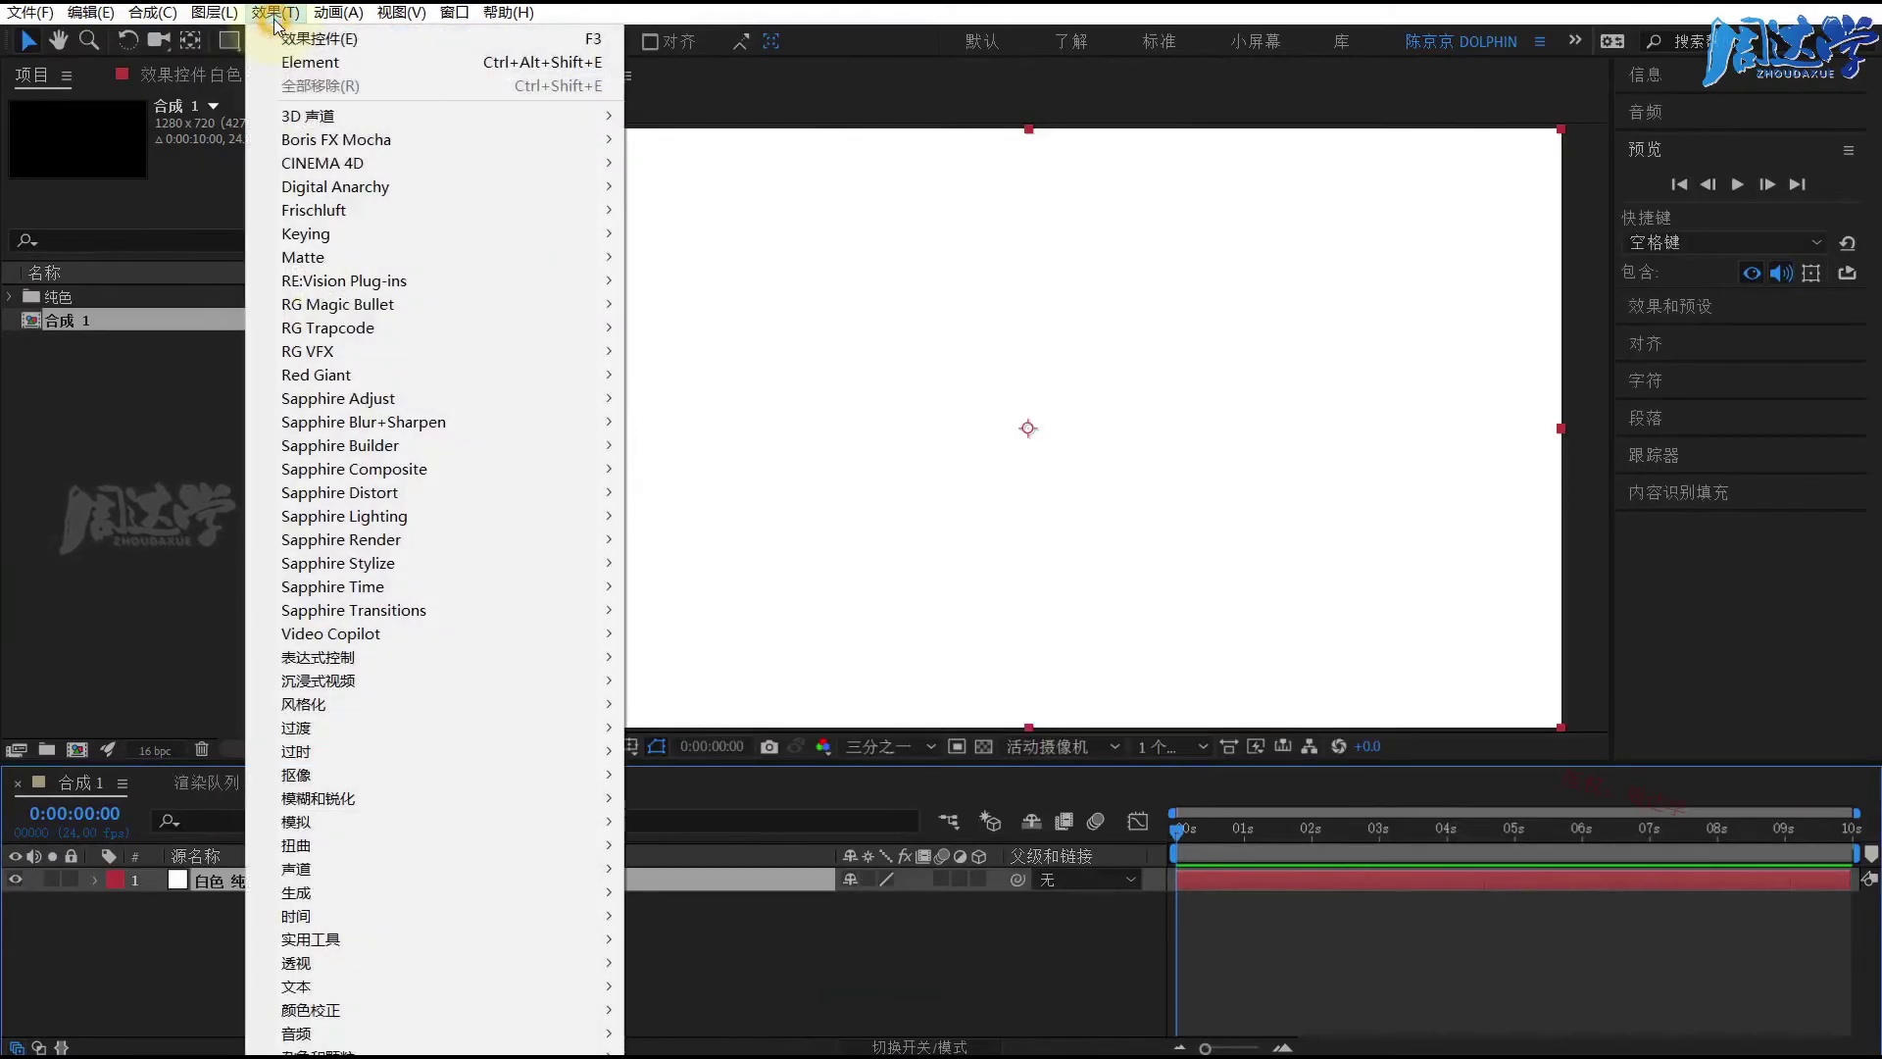
mouse_move(412, 383)
mouse_move(414, 328)
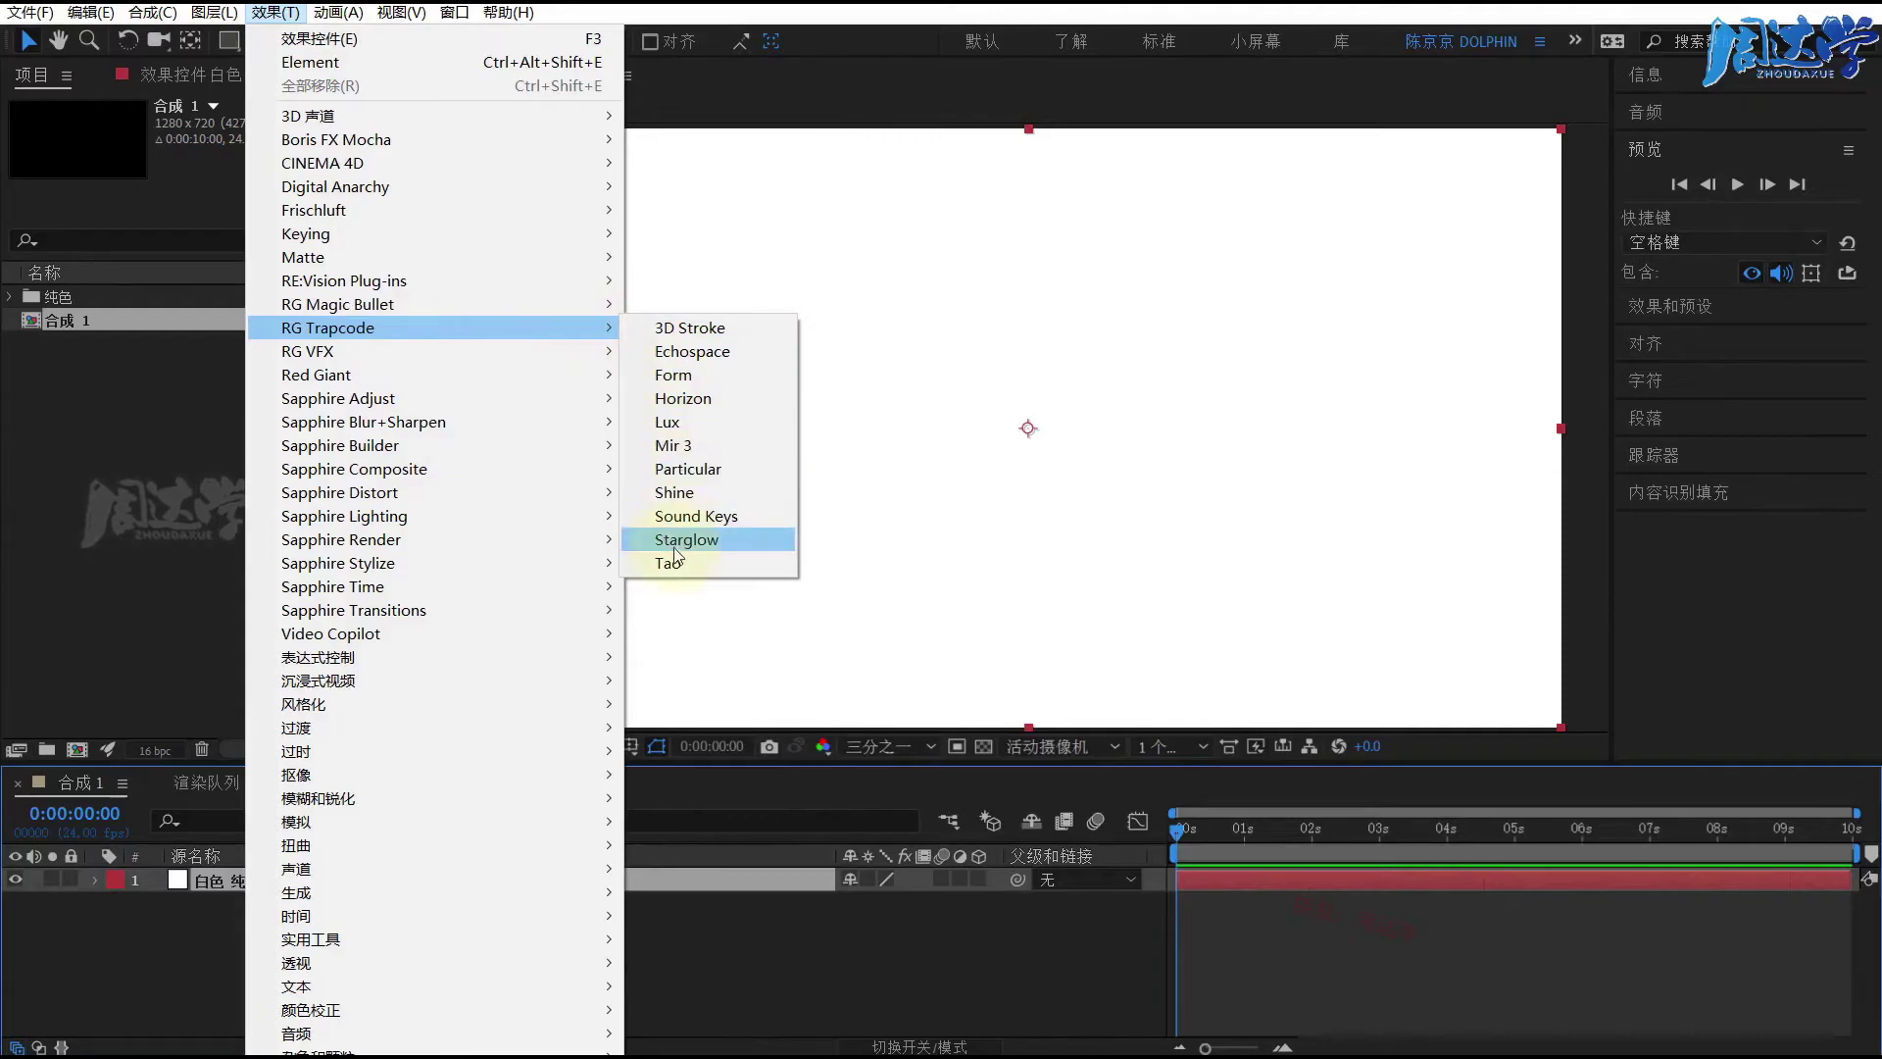
left_click(686, 467)
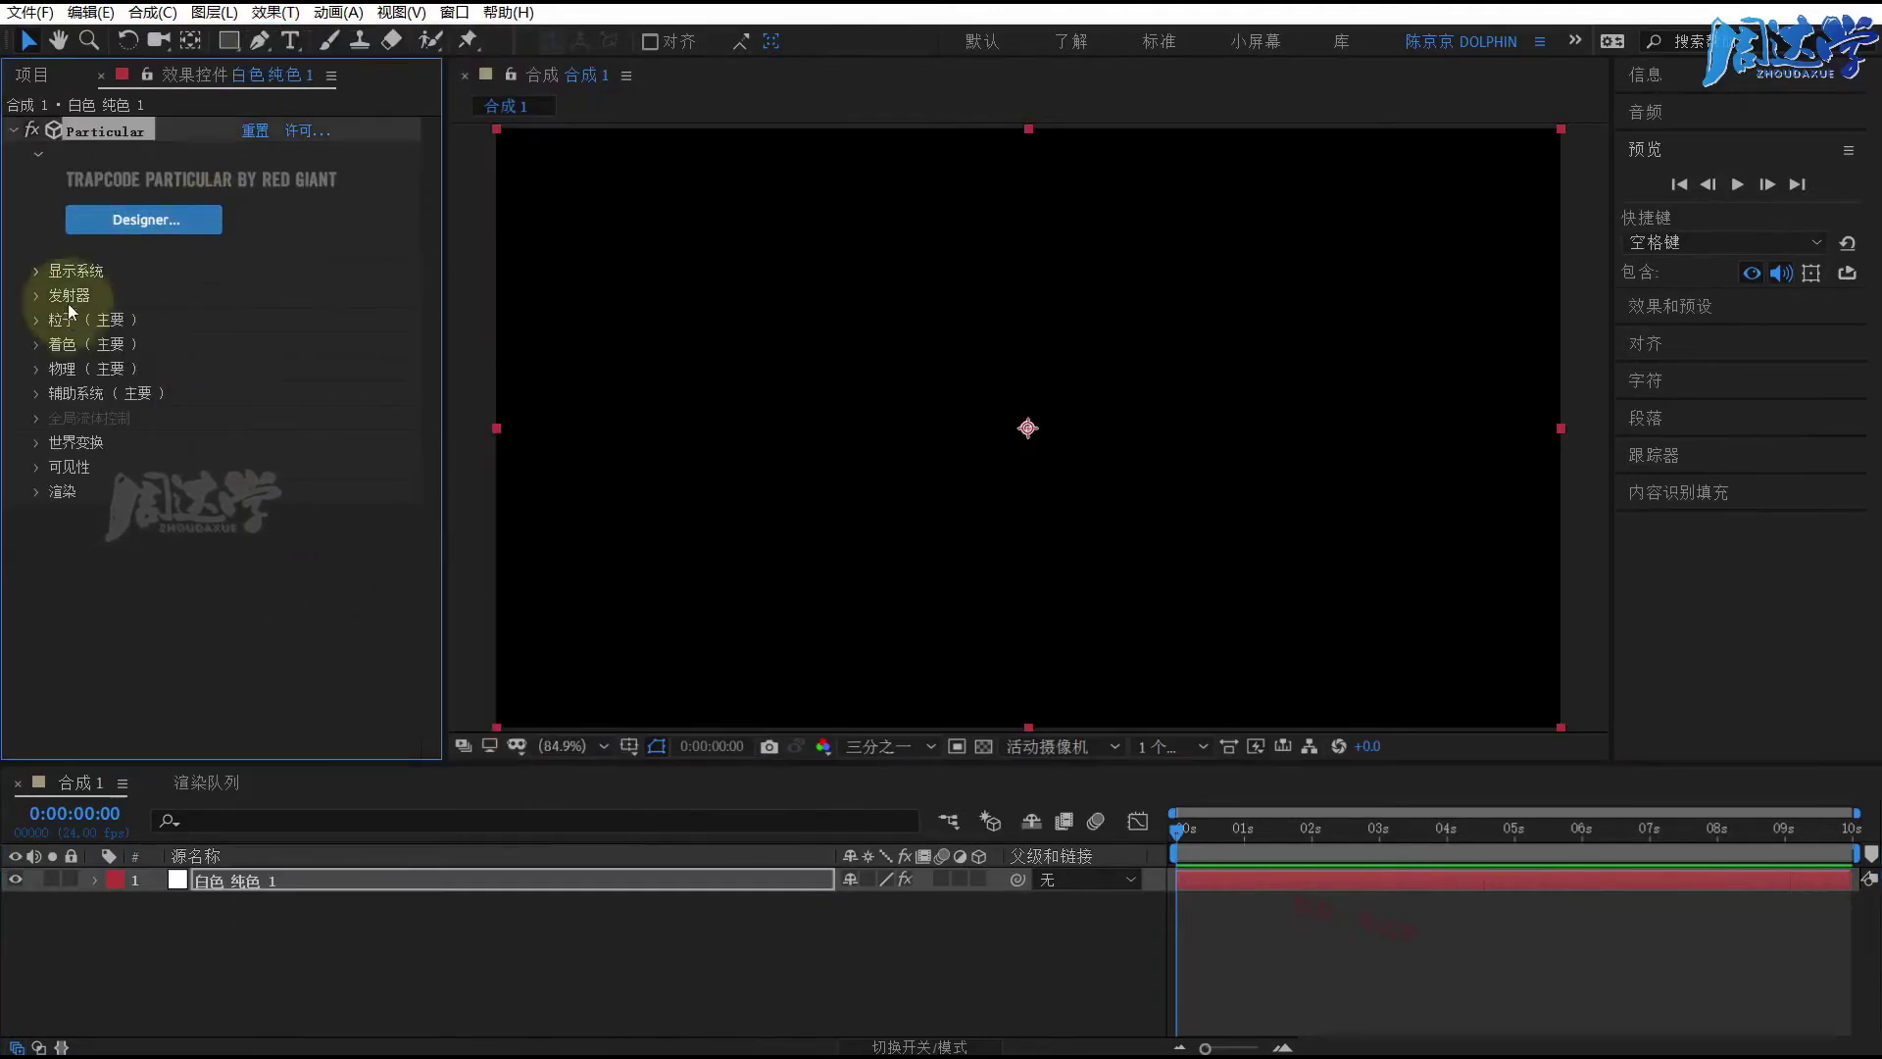
left_click(33, 296)
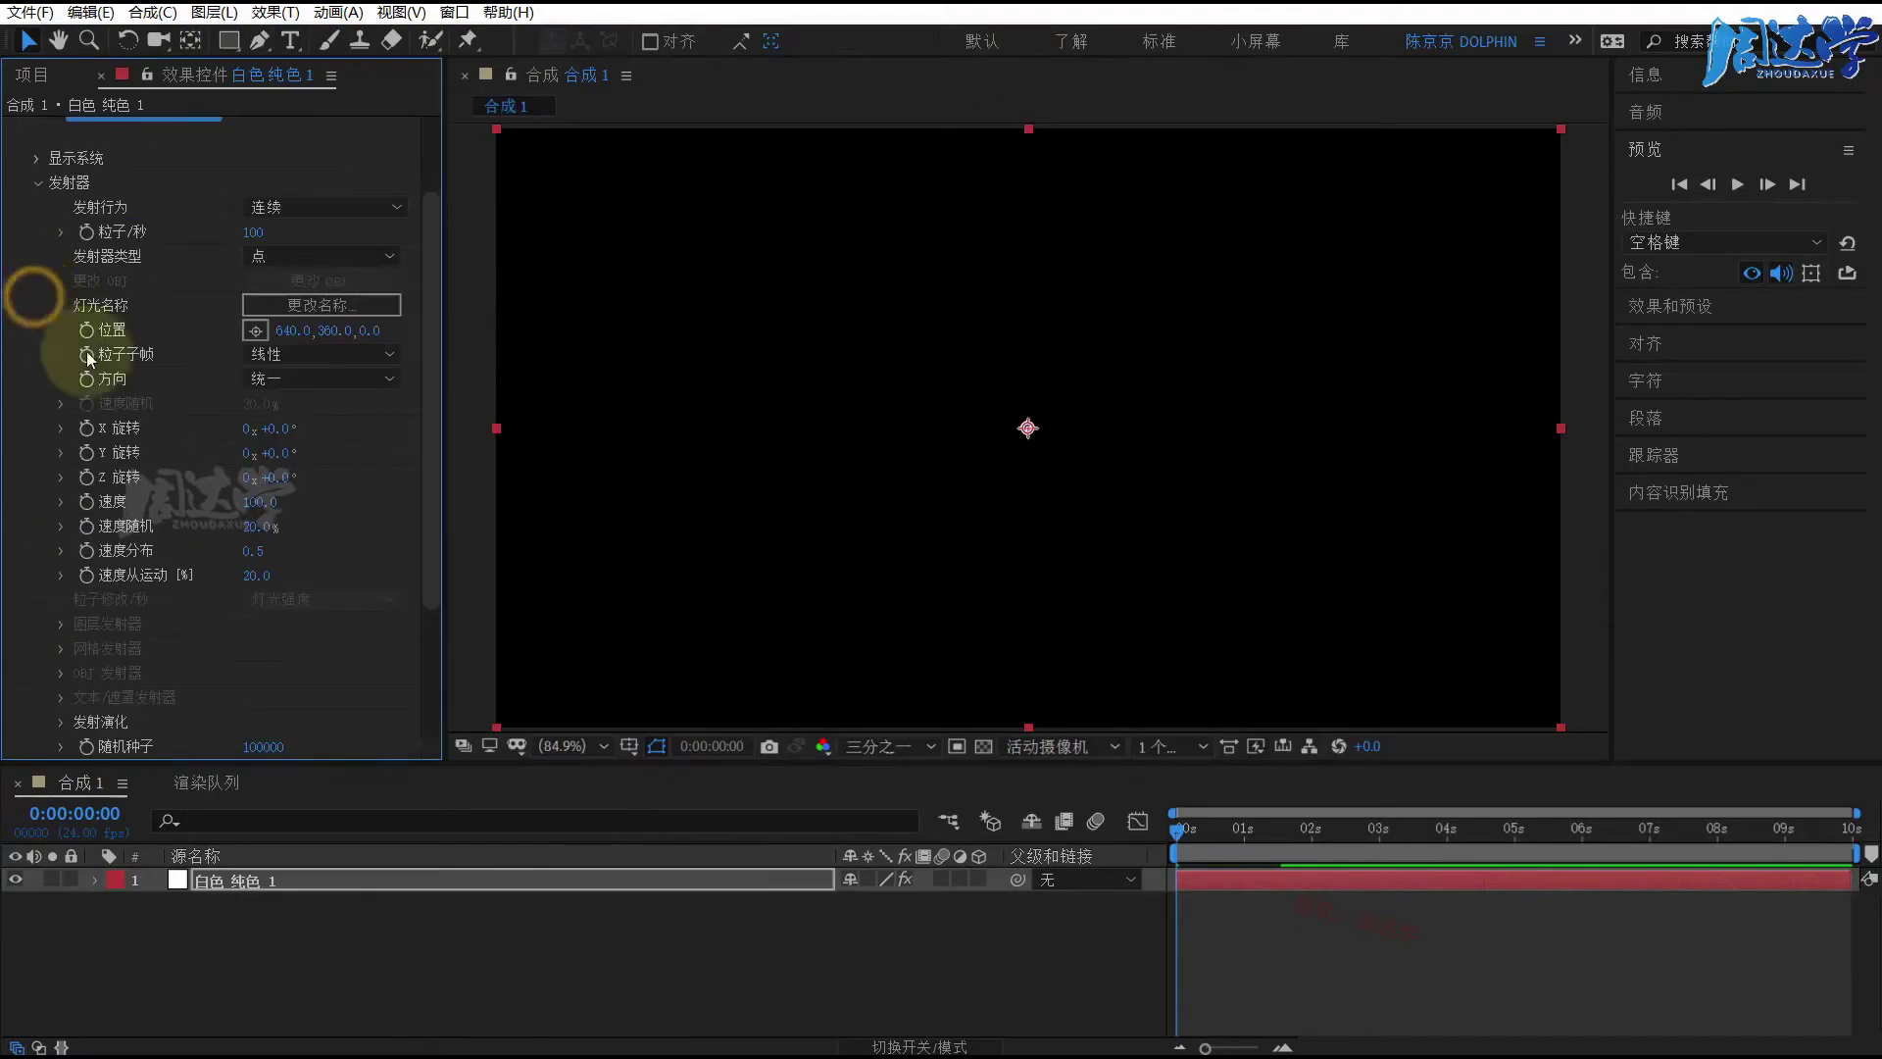
left_click_drag(1238, 828, 1536, 828)
scroll(117, 235, "up", 1)
scroll(117, 235, "up", 2)
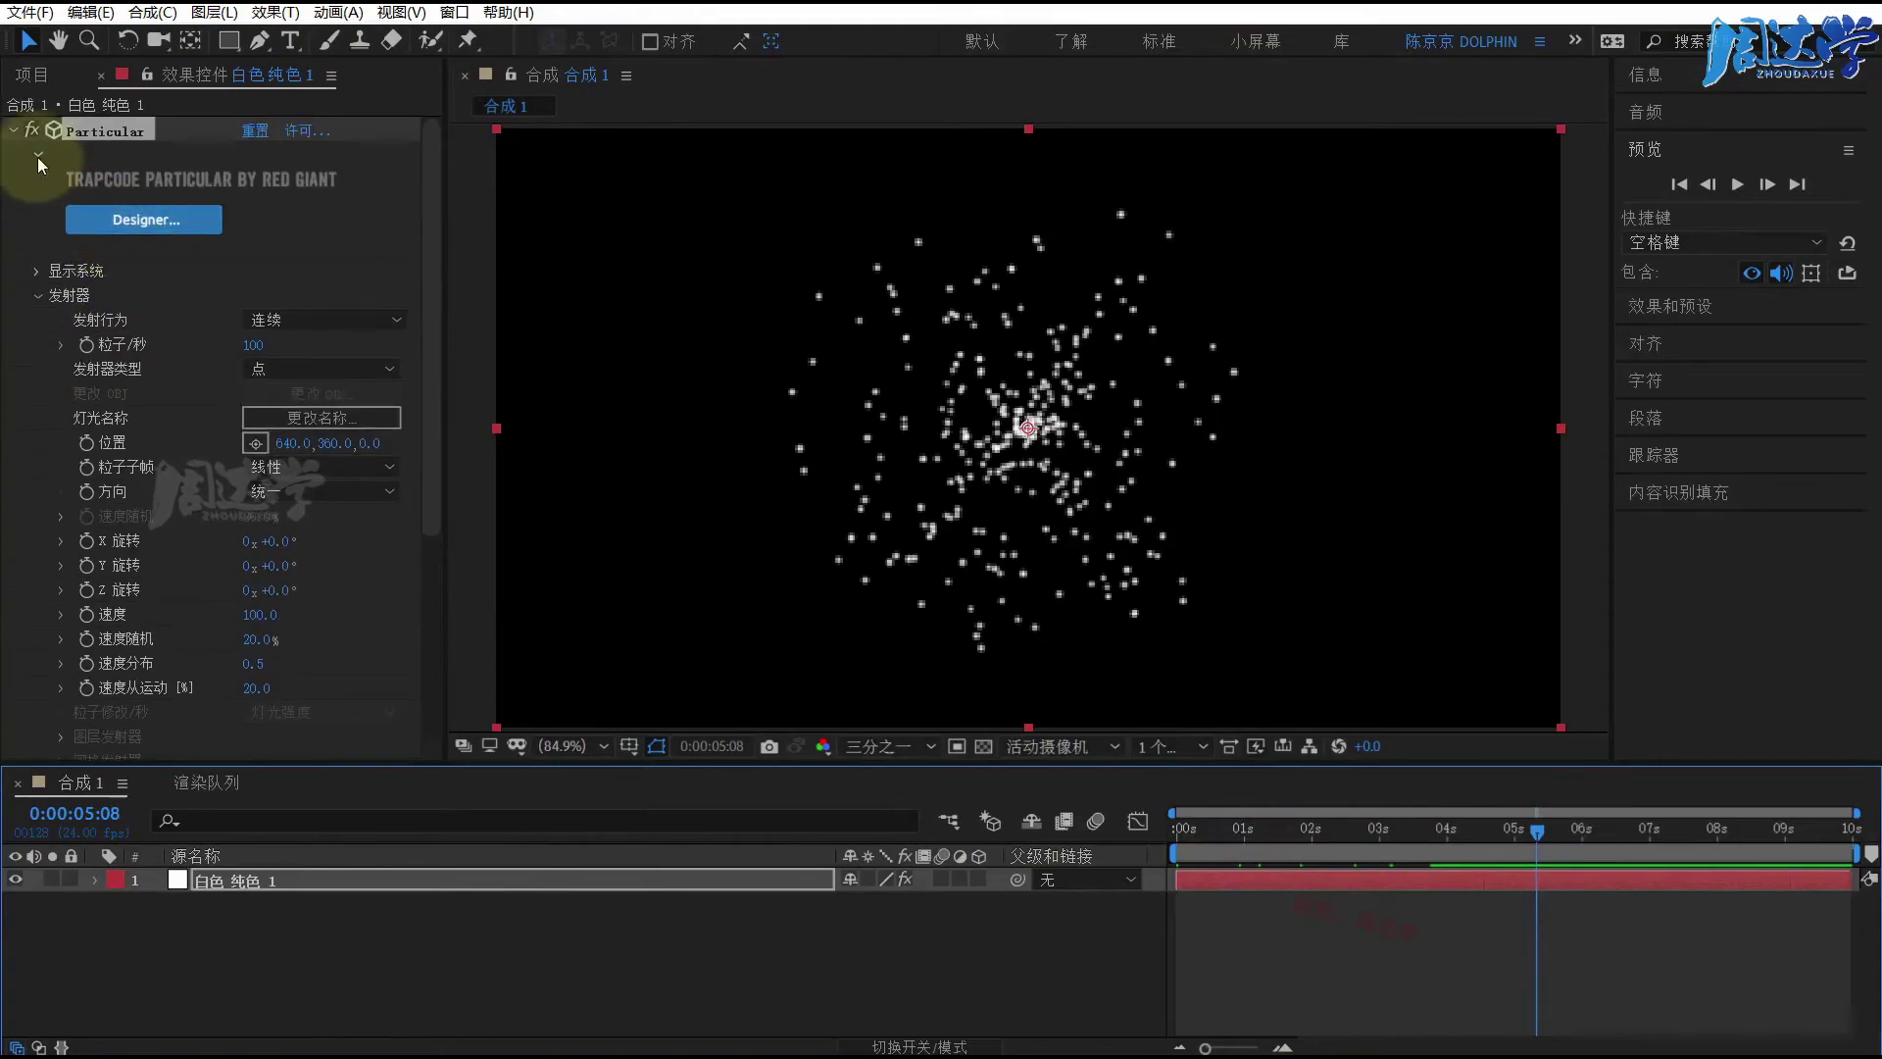
left_click(12, 130)
Apply Trapcode Sound Keys to the white solid and collapse its settings
left_click(291, 16)
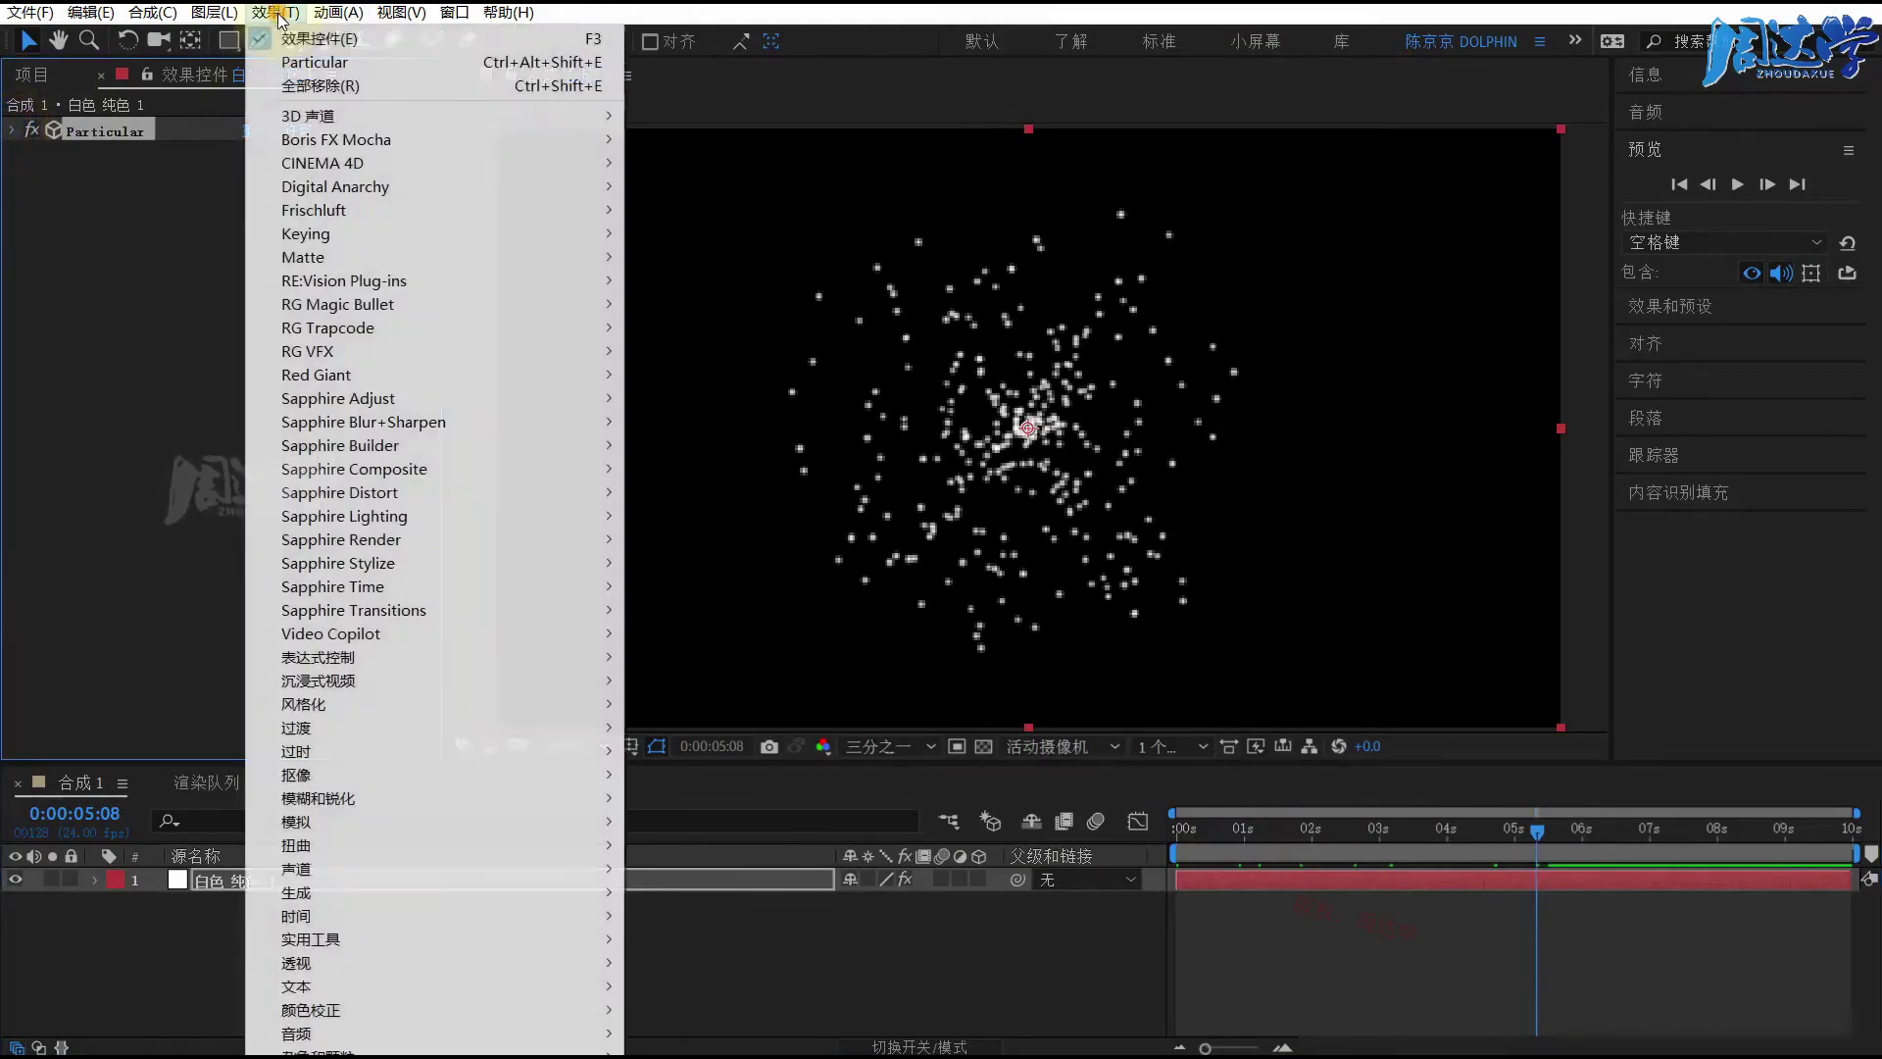
mouse_move(441, 327)
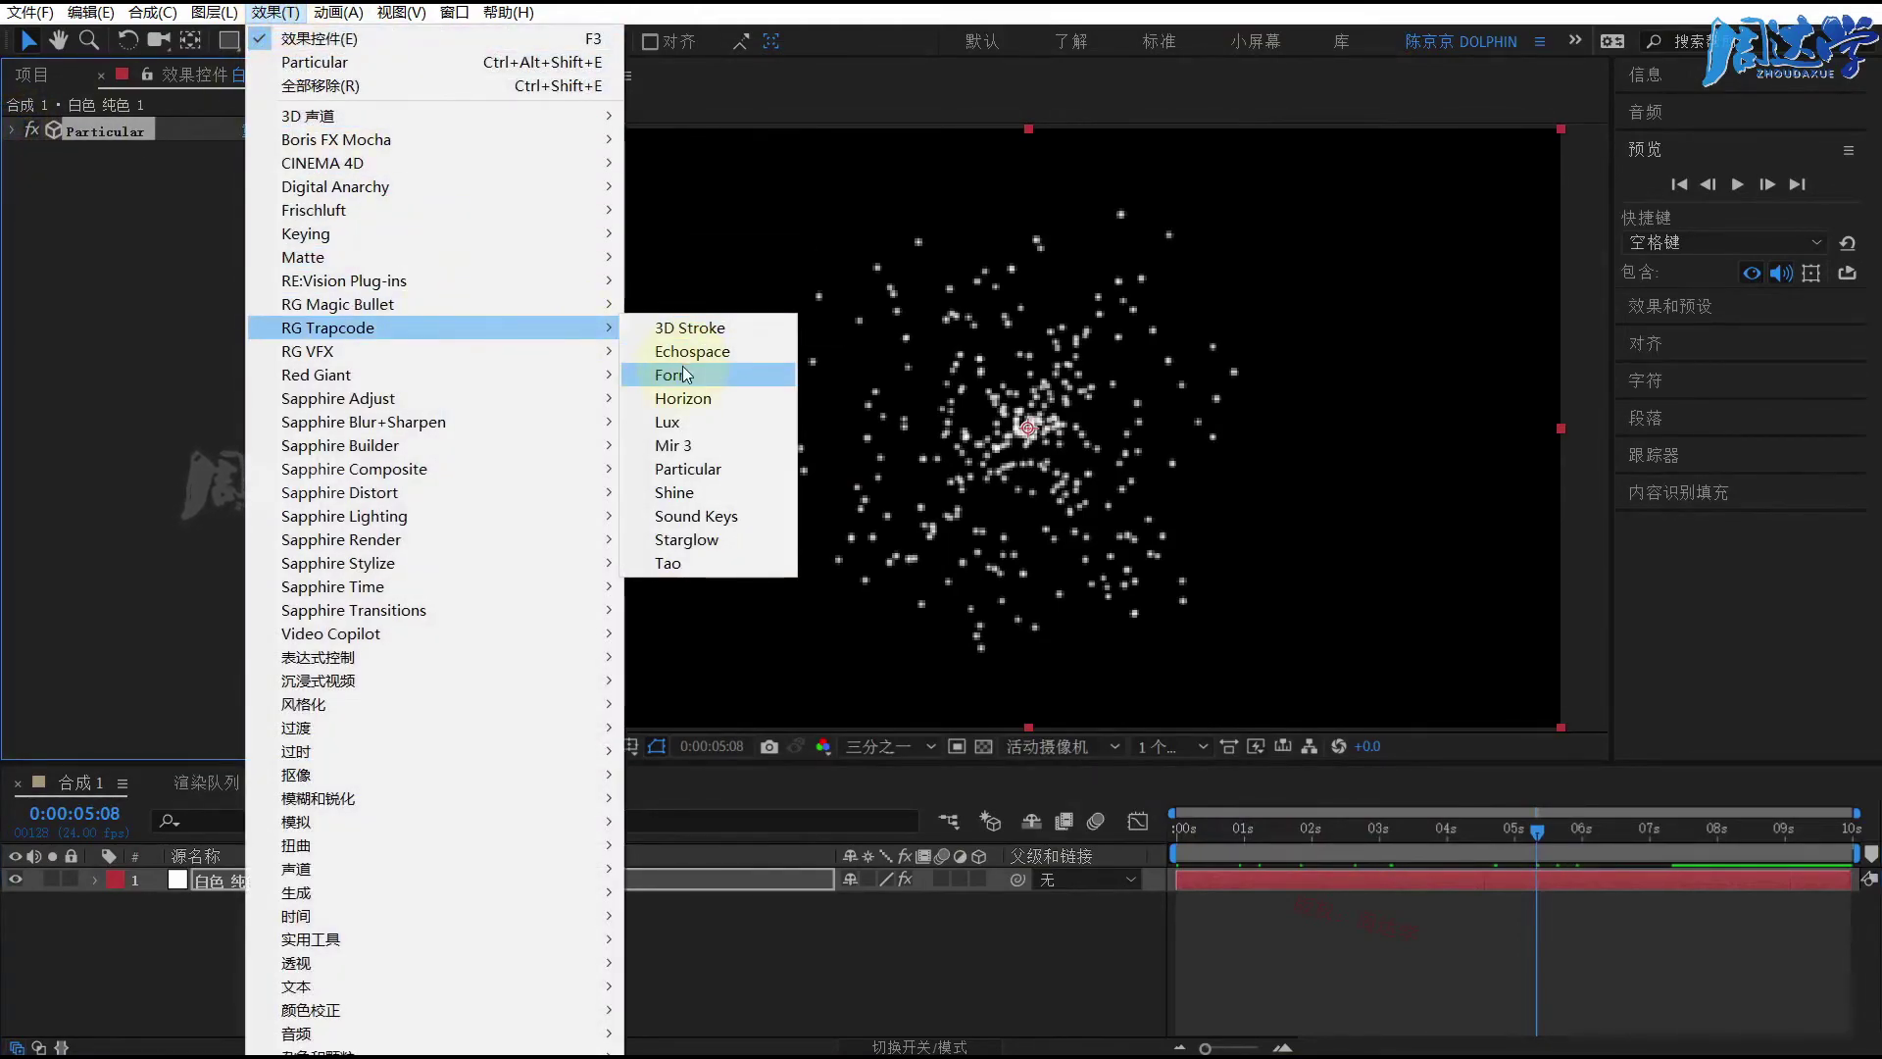
left_click(689, 517)
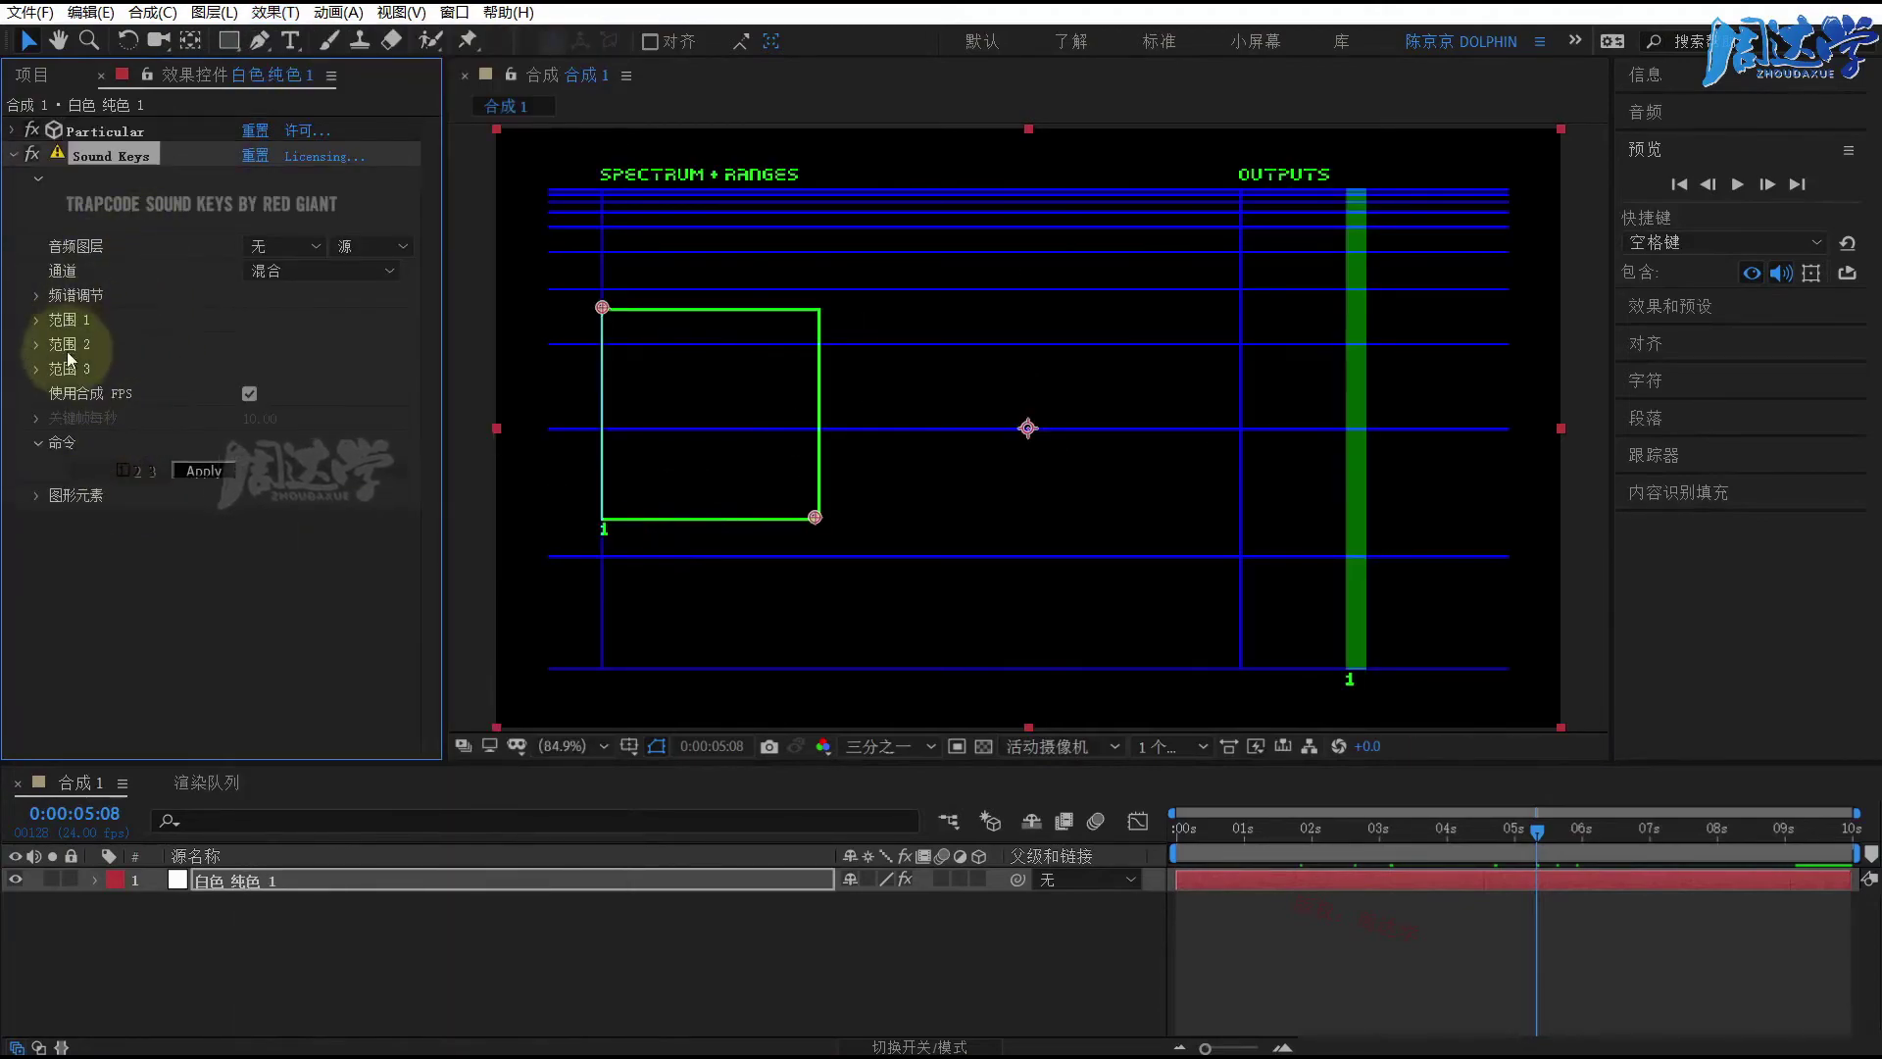
left_click(13, 156)
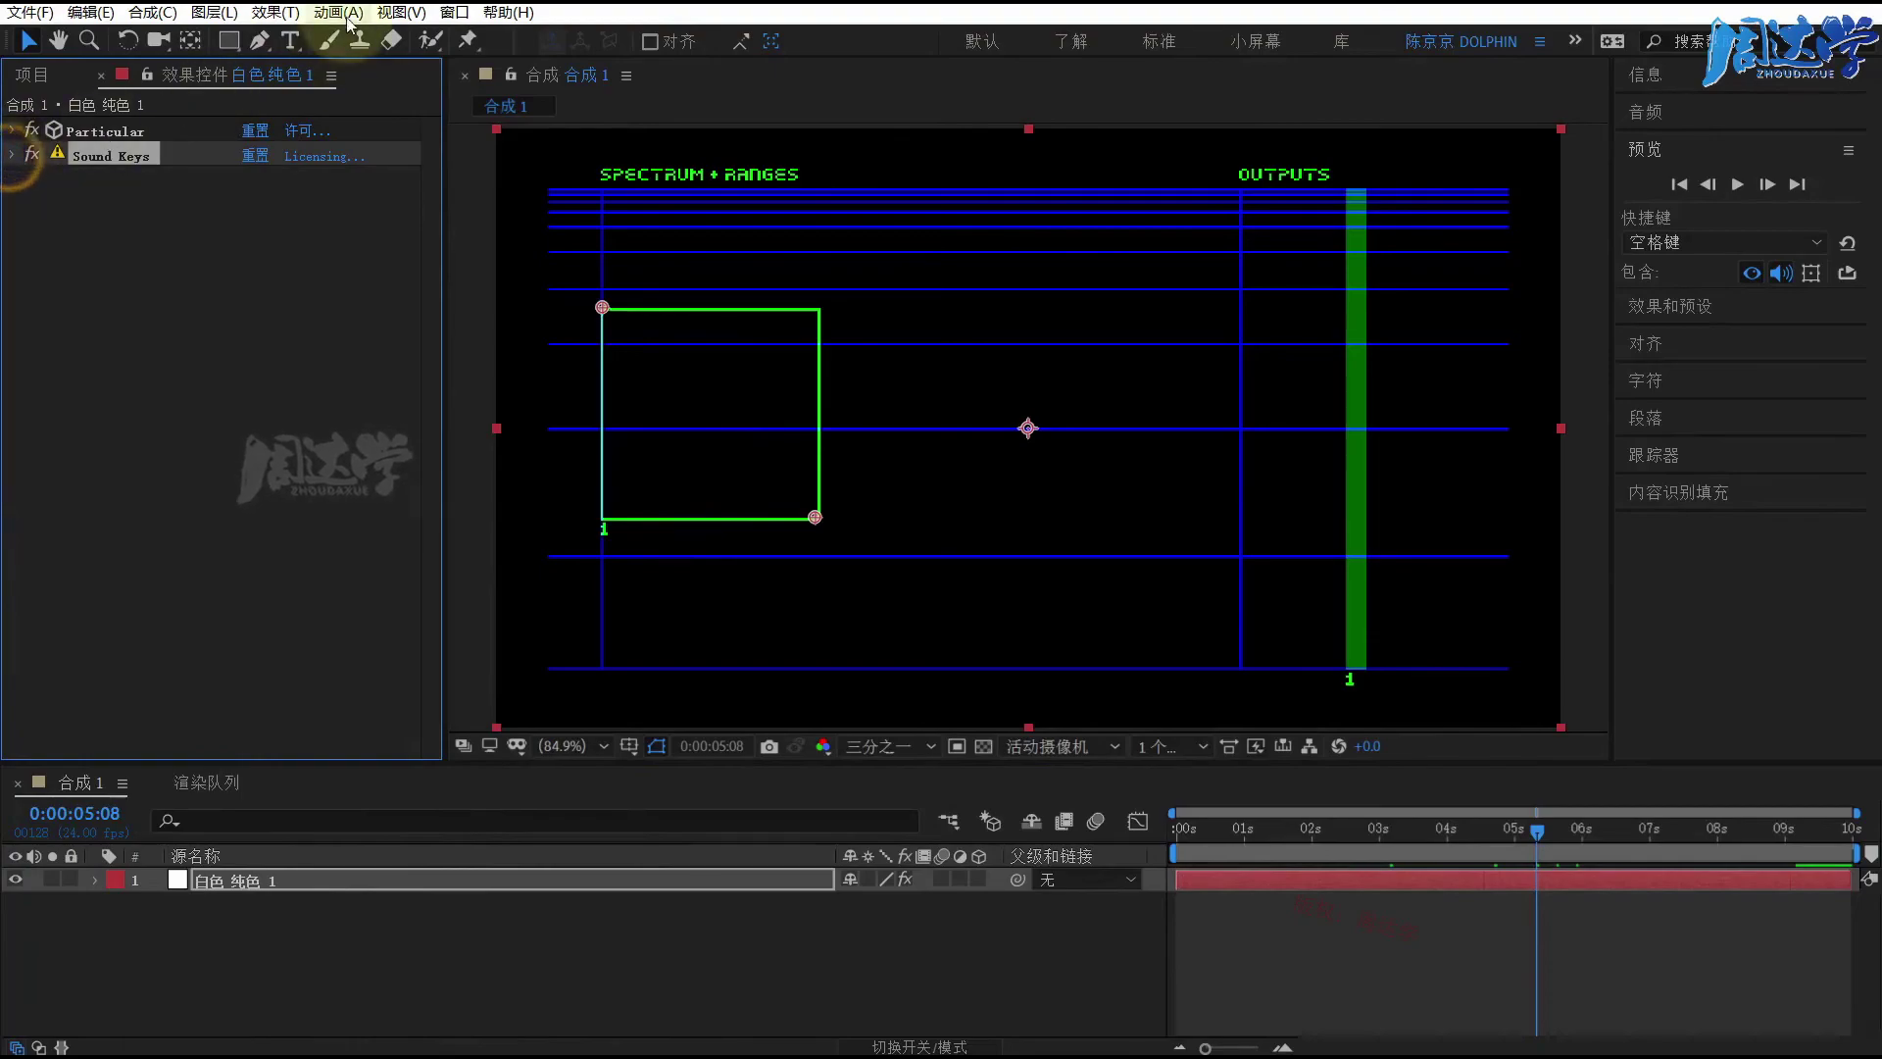
Apply Trapcode Starglow to the white solid, then deselect the layer
left_click(274, 12)
mouse_move(447, 373)
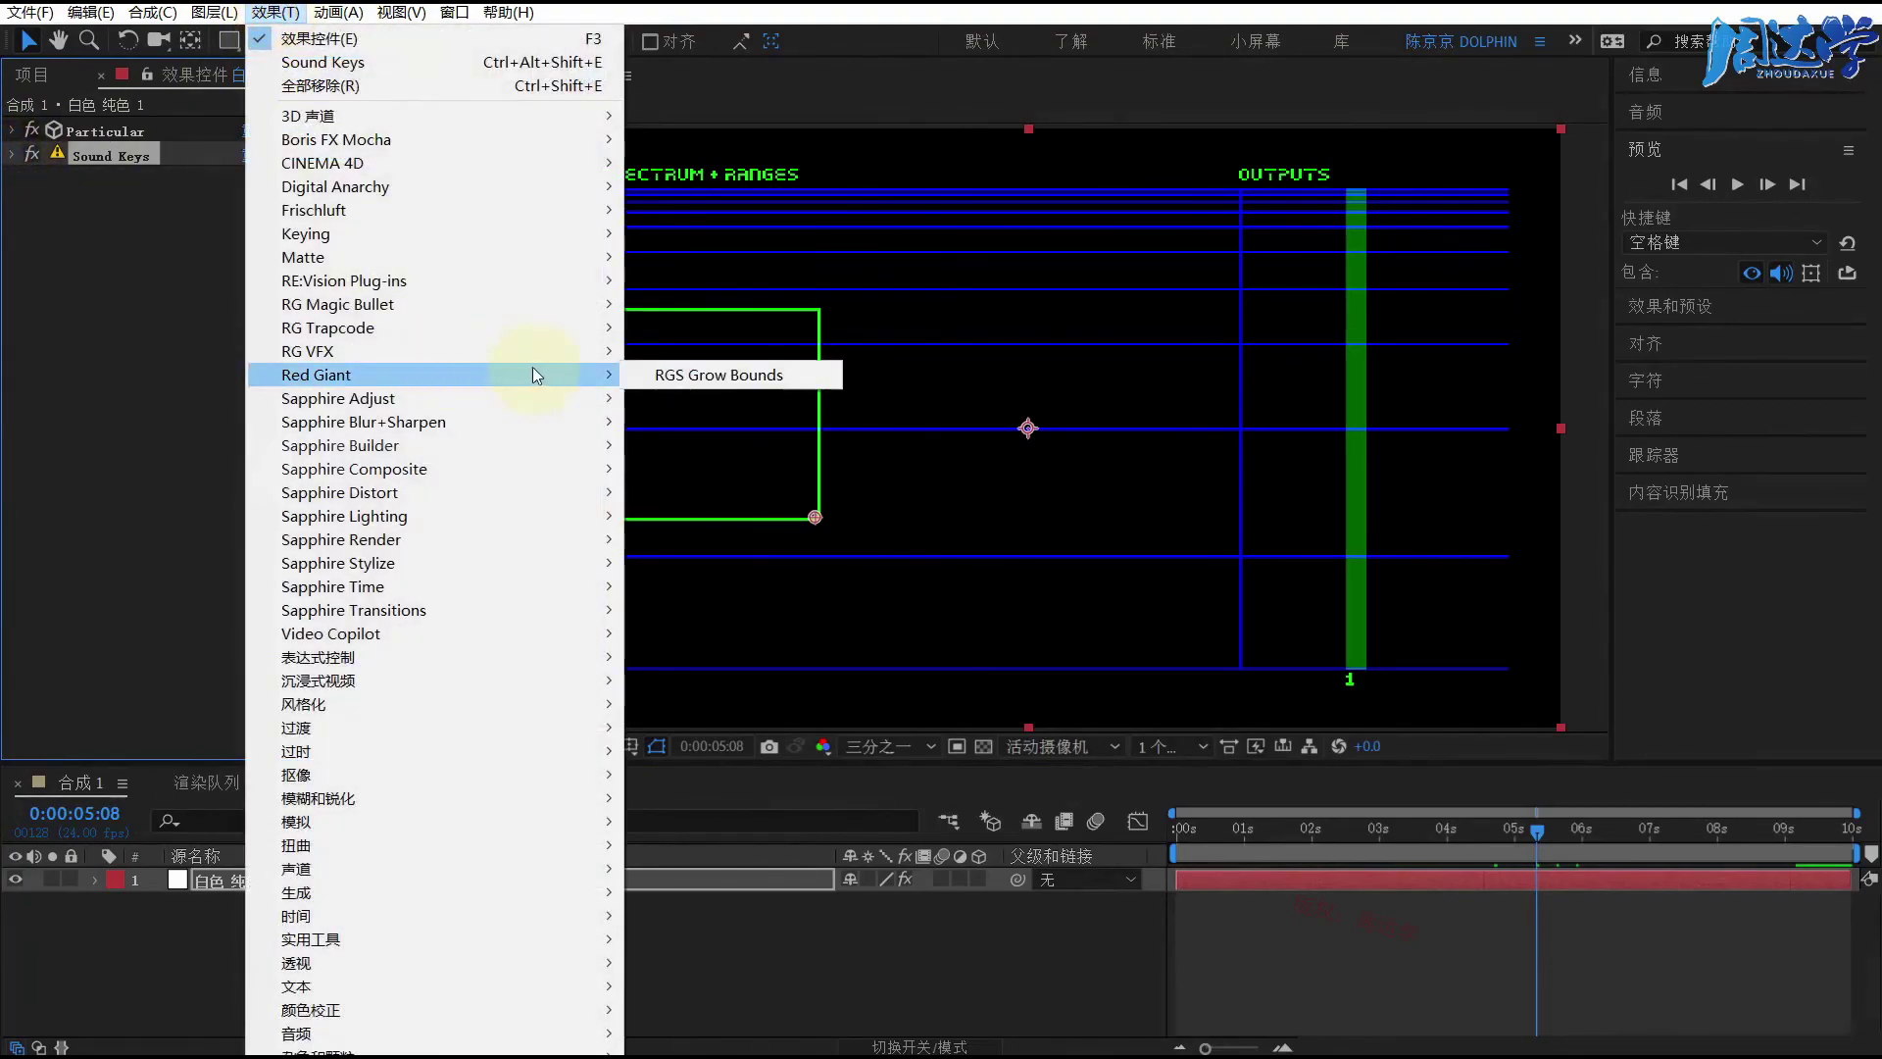
mouse_move(498, 328)
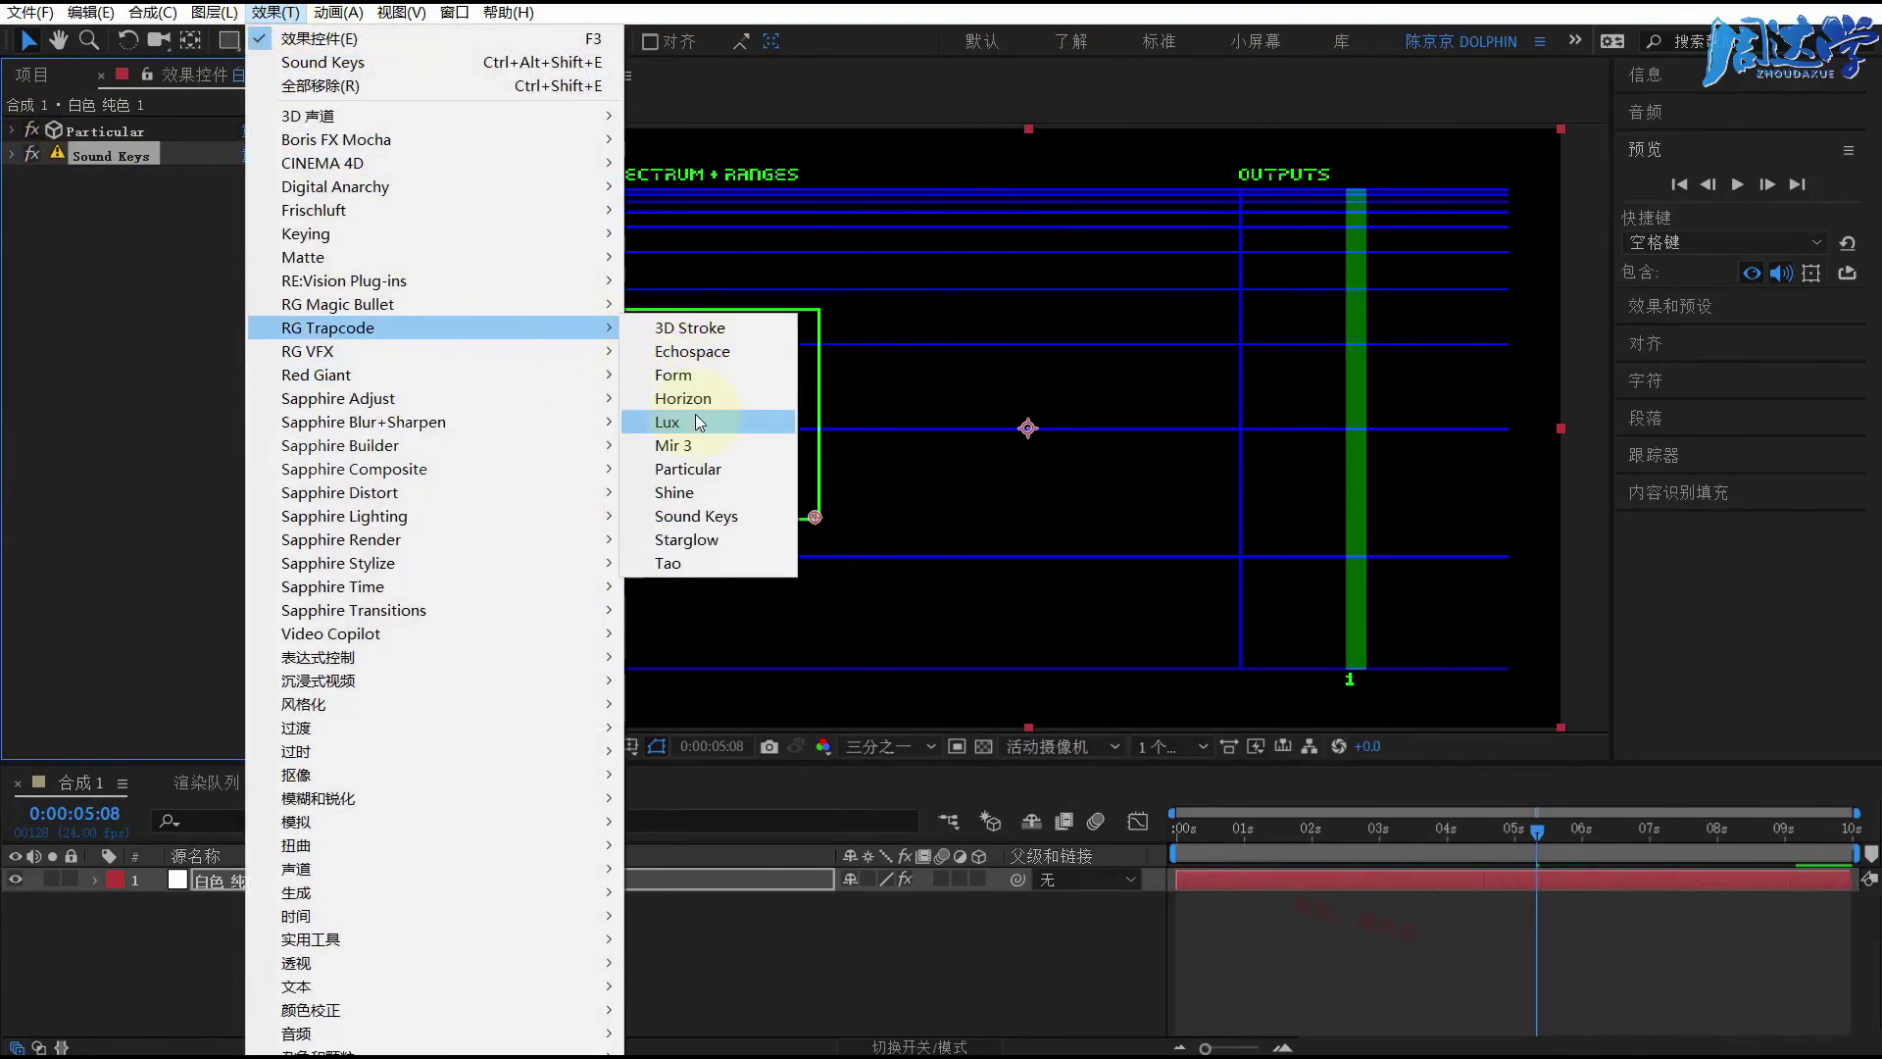
left_click(687, 540)
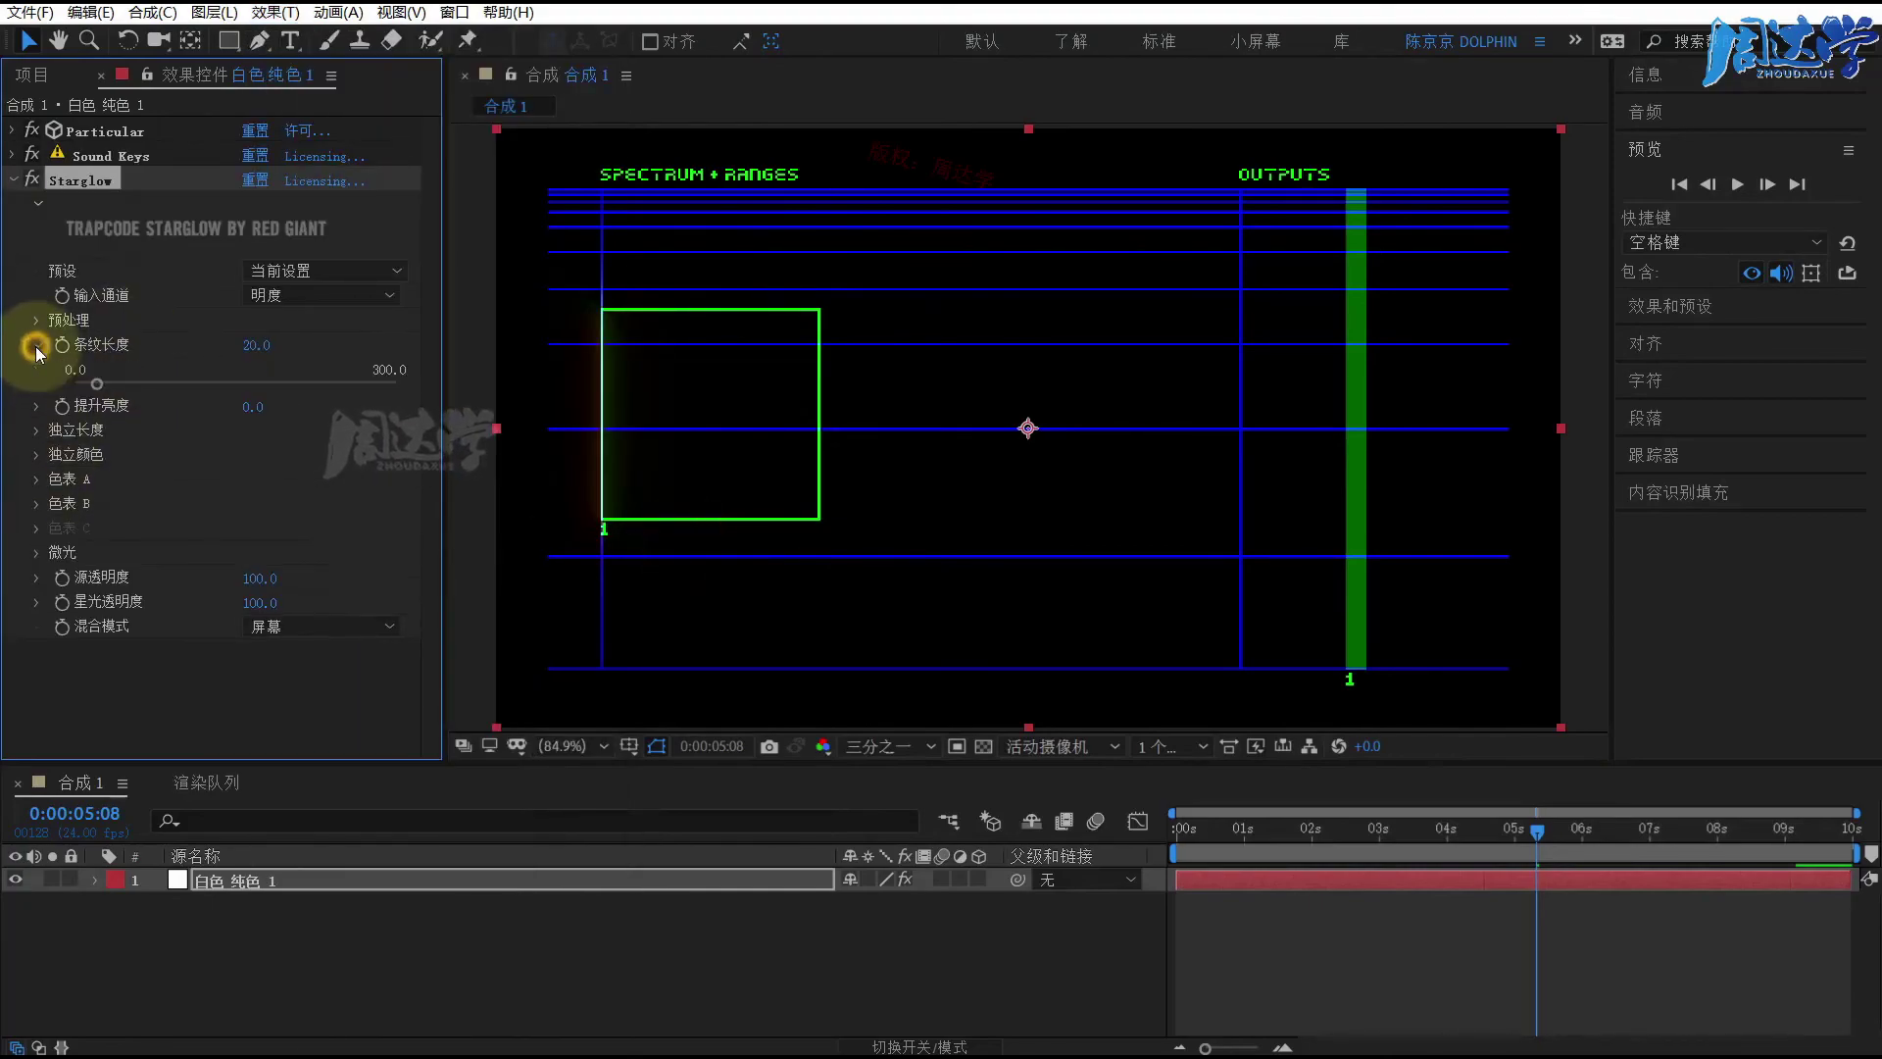
left_click(439, 962)
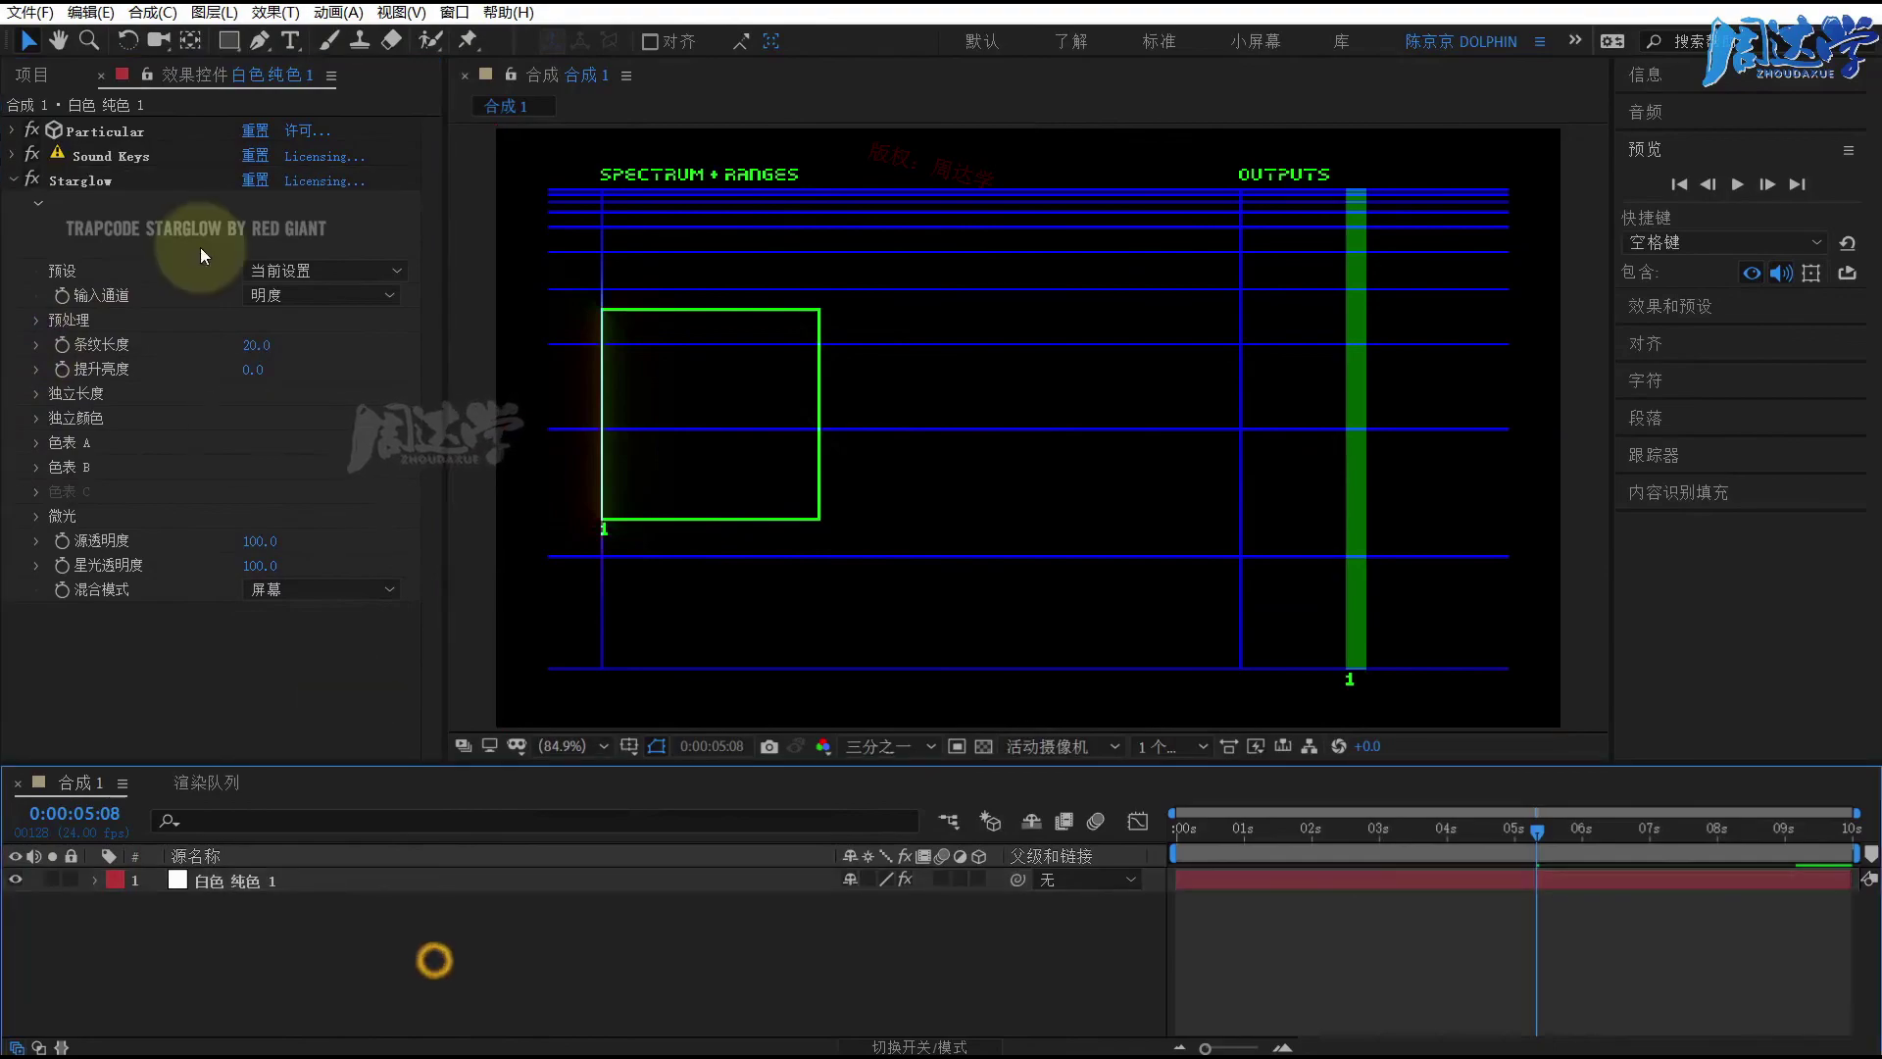
left_click(29, 12)
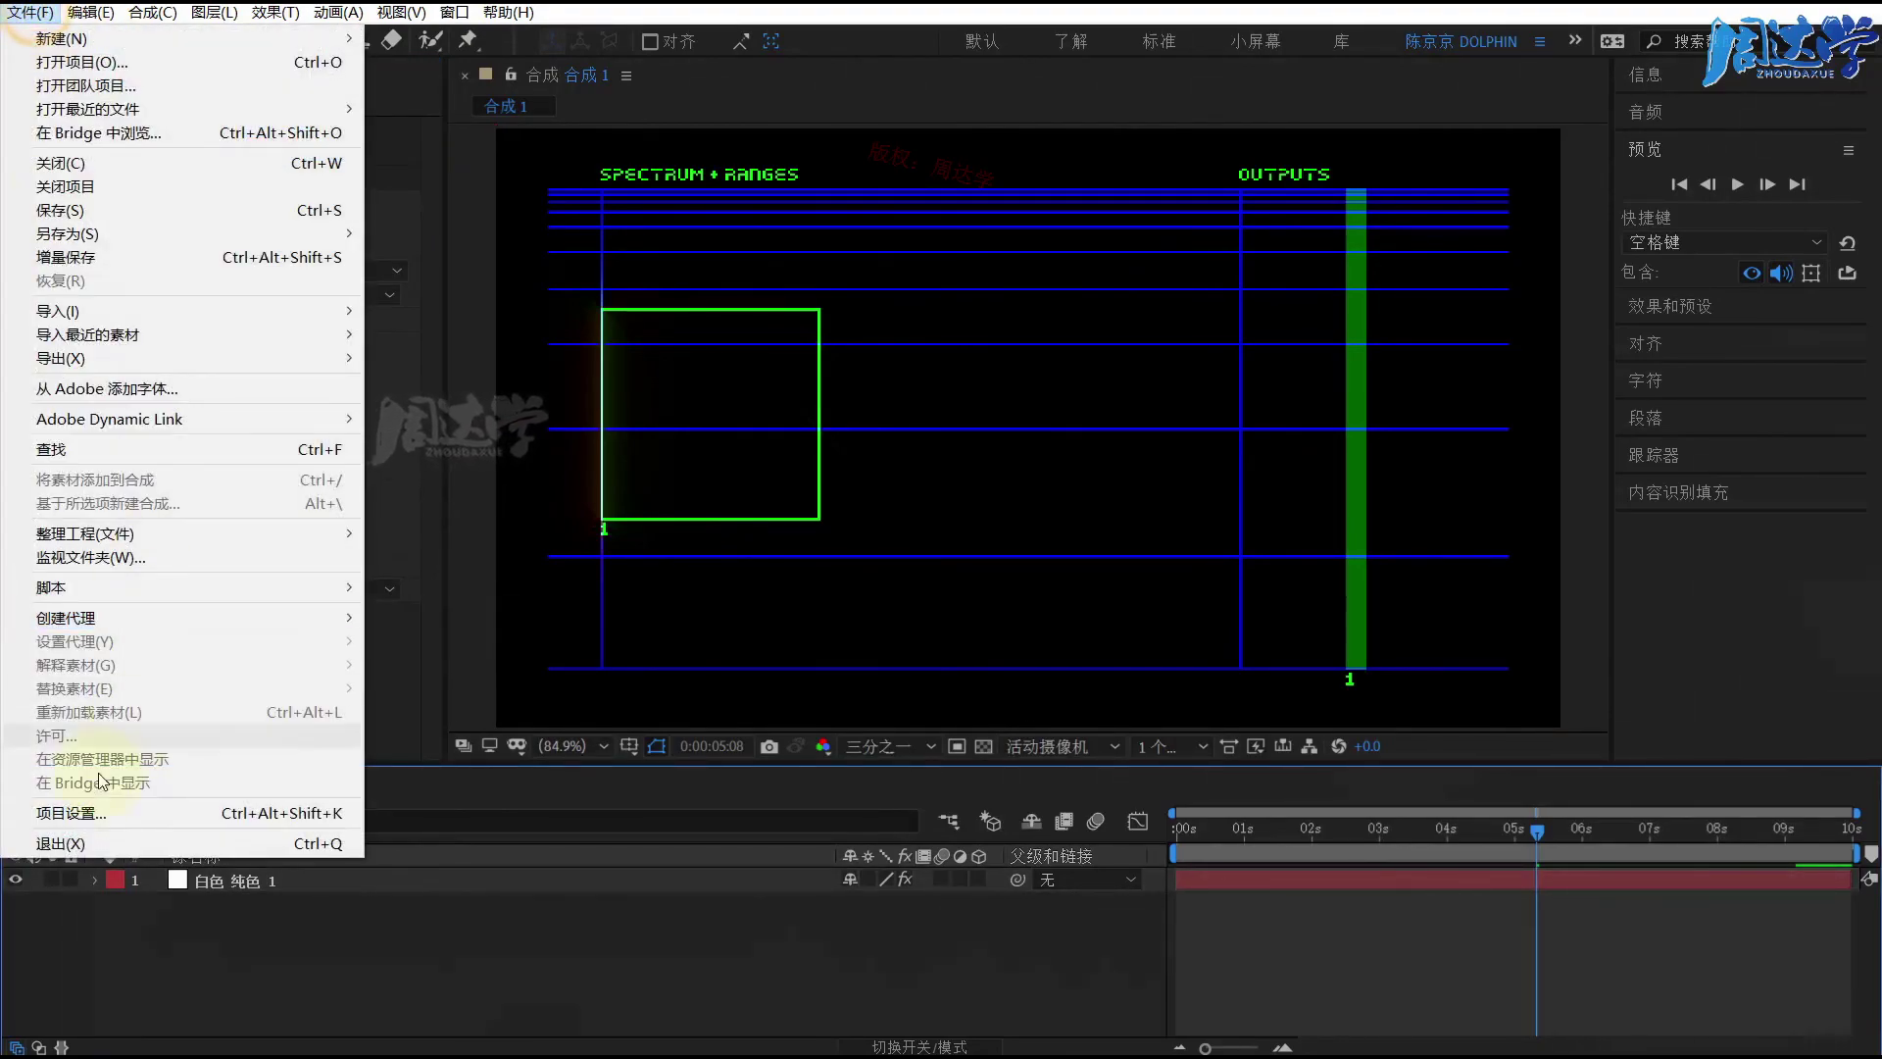